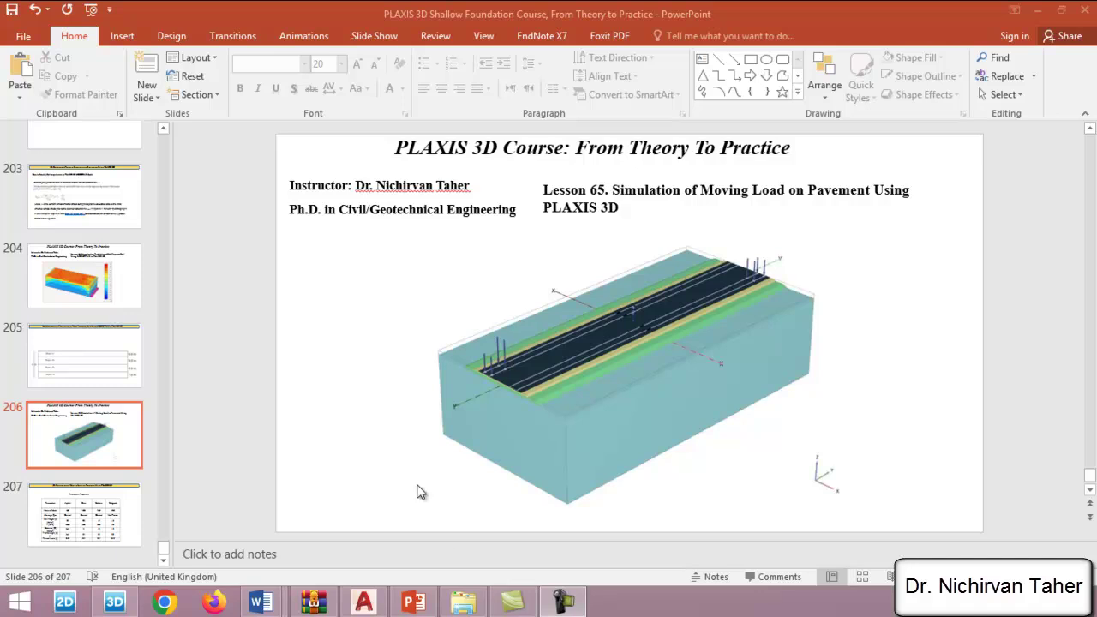
Step: Switch to the AutoCAD drawing and examine the cross-section's asphalt, base, subbase and subgrade layers with their widths and depth
click(373, 604)
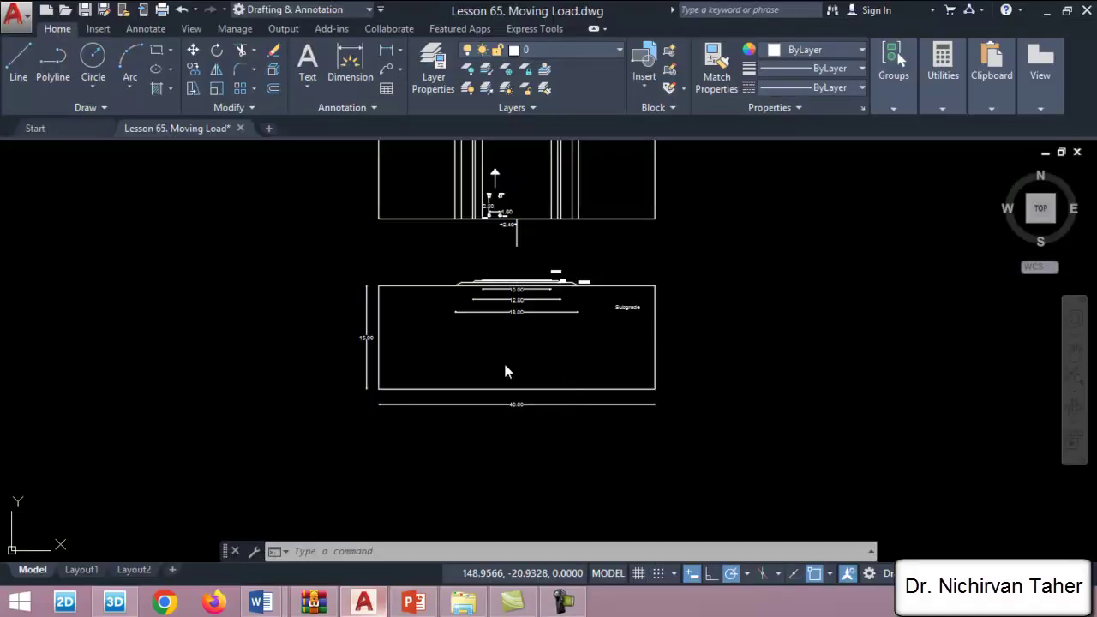
scroll(380, 343, up, 3)
scroll(416, 348, down, 1)
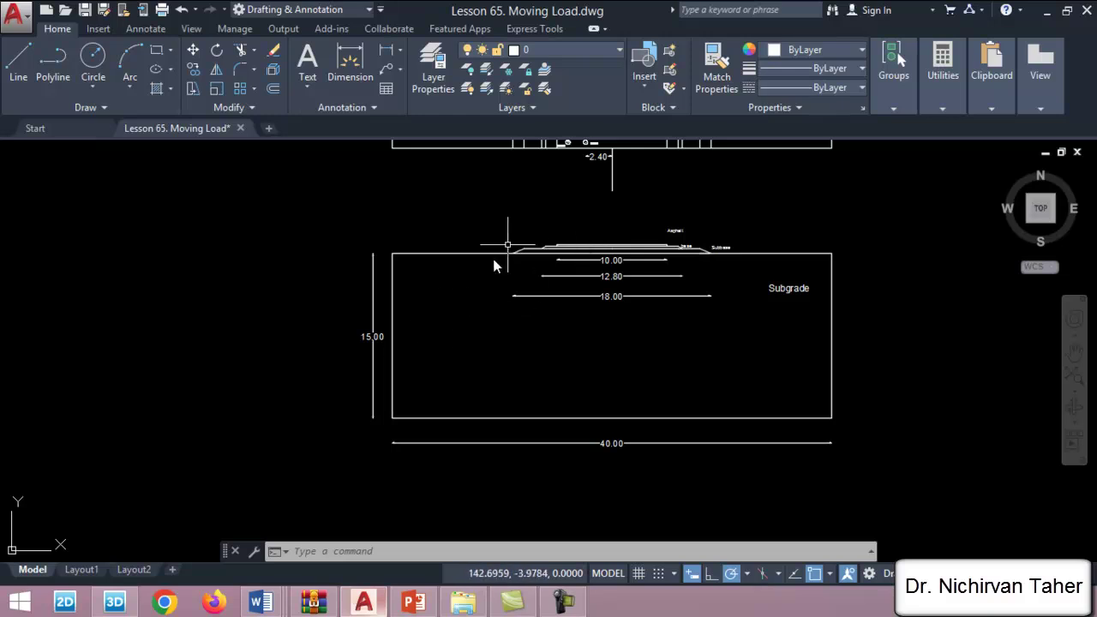
scroll(725, 277, up, 2)
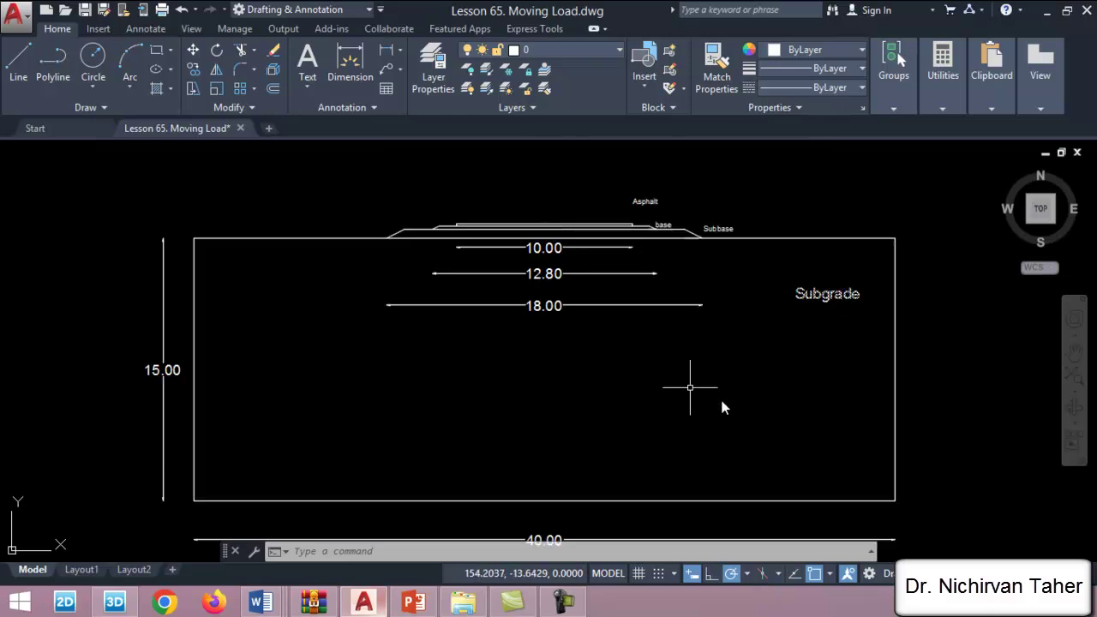
scroll(665, 312, down, 2)
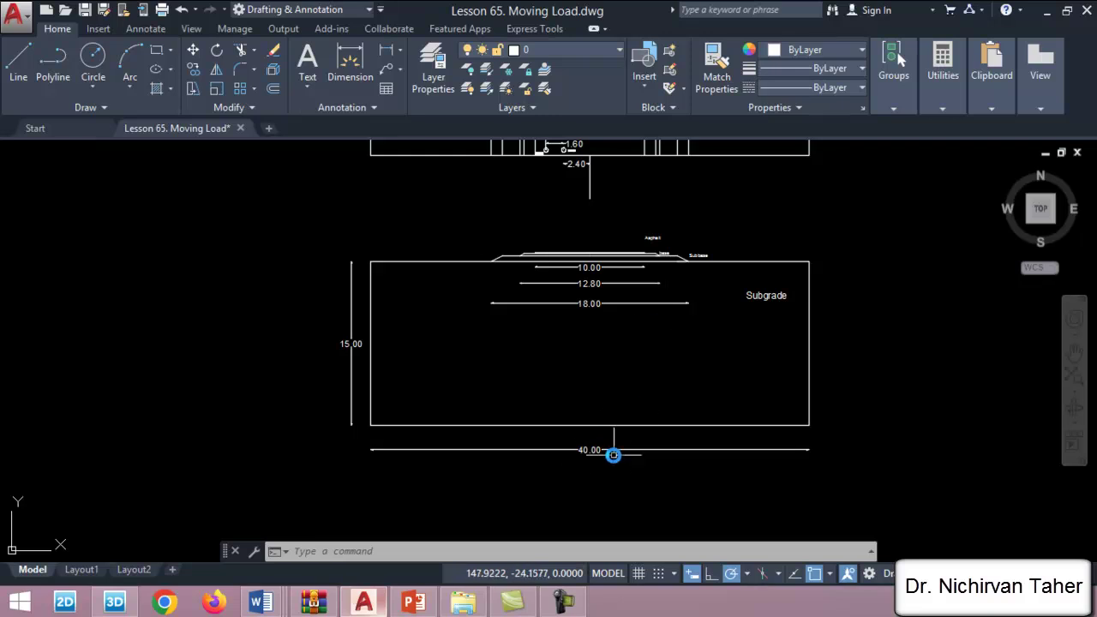
scroll(588, 245, up, 2)
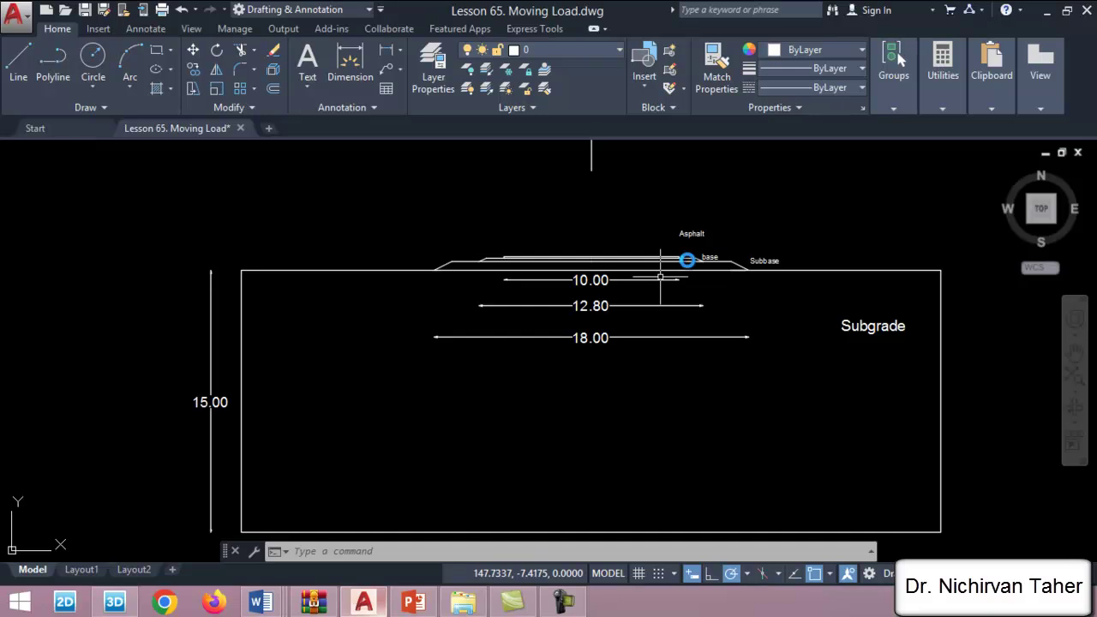
scroll(750, 257, up, 2)
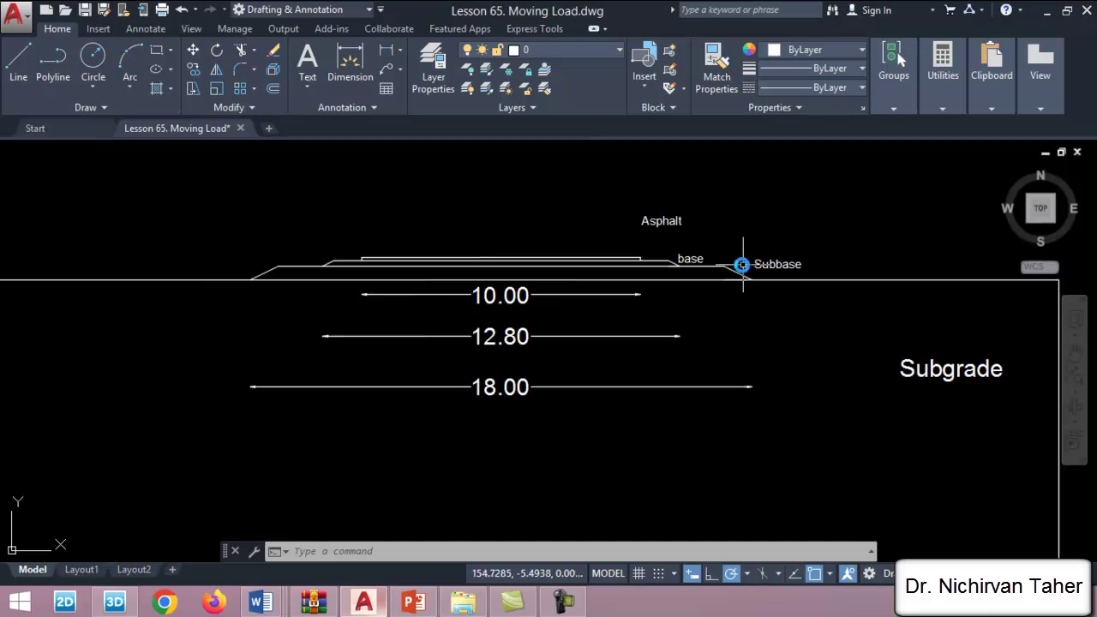
scroll(519, 249, up, 4)
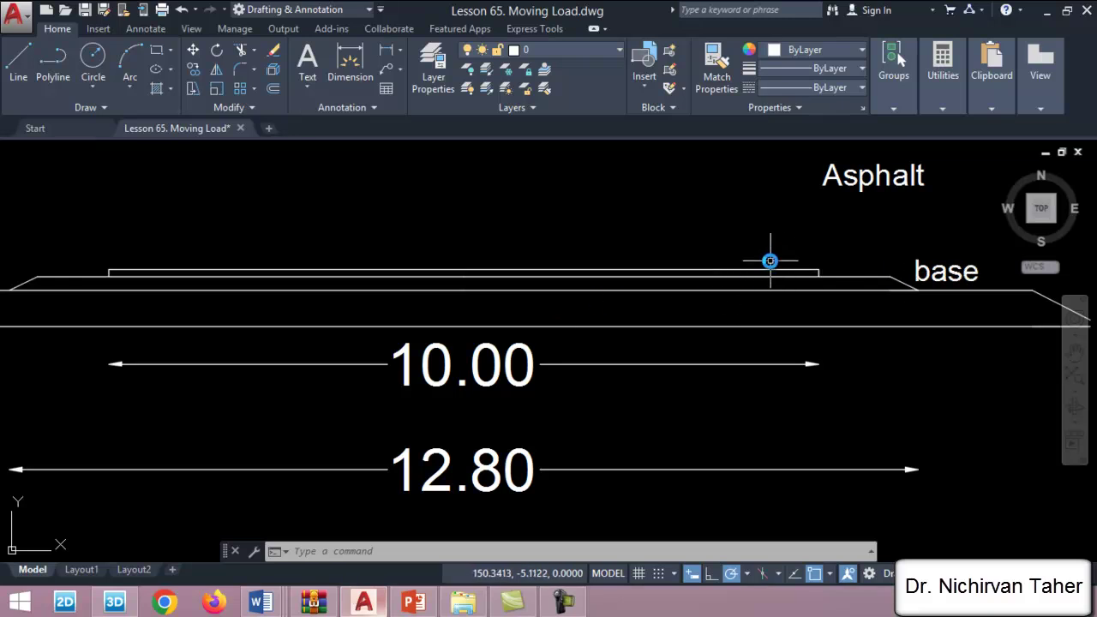
scroll(713, 215, down, 4)
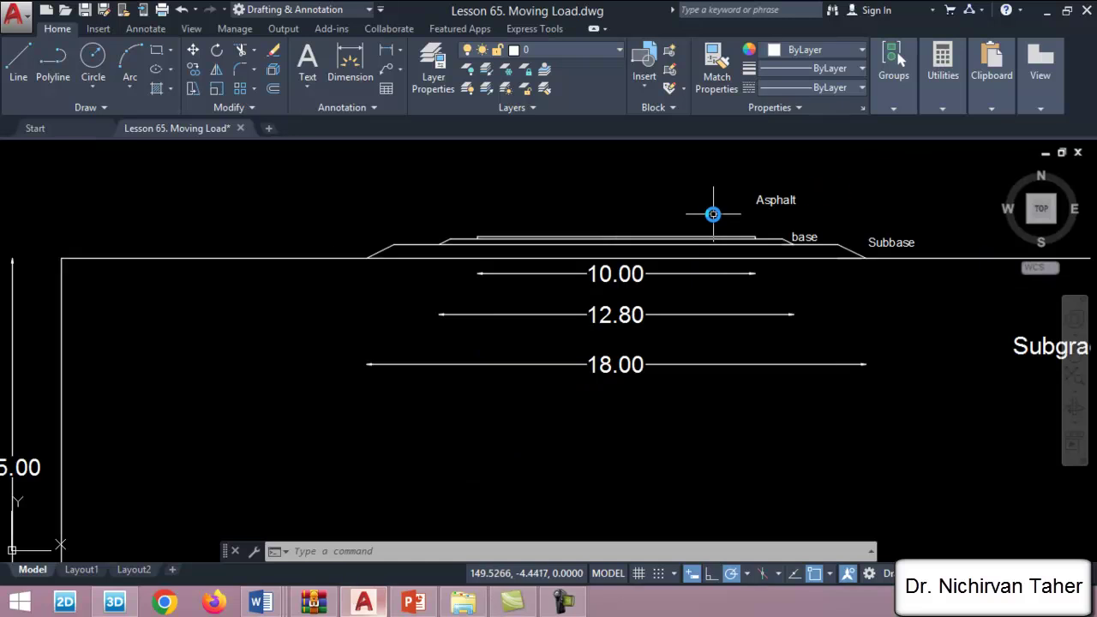
Step: Examine the wheel loads and their spacing at the lower end of the pavement plan
scroll(691, 294, down, 6)
scroll(634, 281, up, 8)
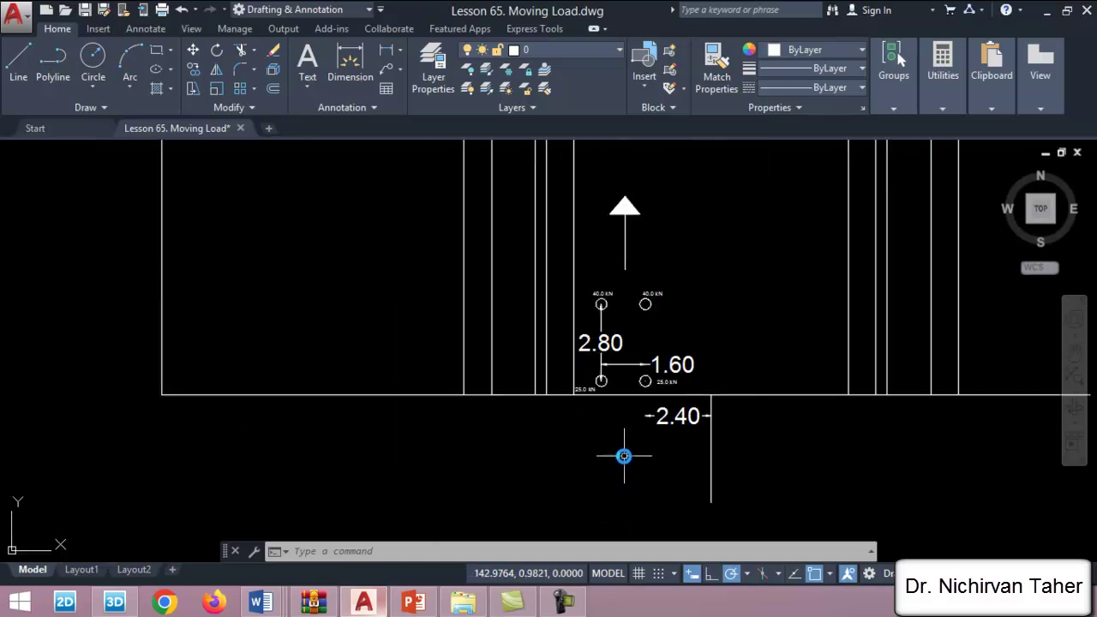
scroll(604, 400, up, 5)
scroll(579, 433, down, 2)
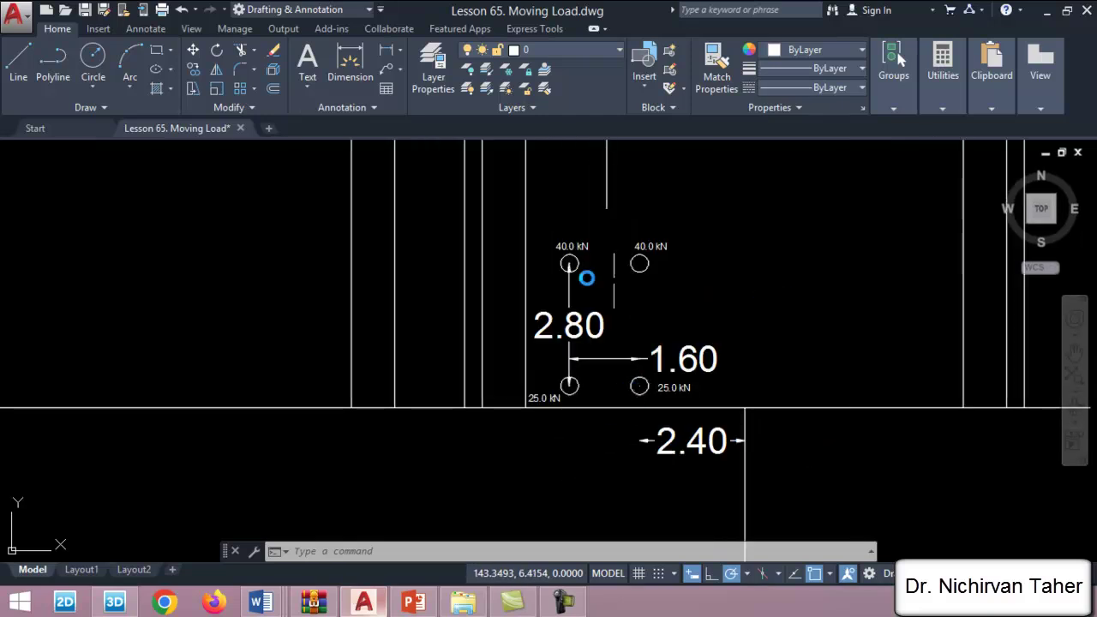
scroll(573, 441, down, 4)
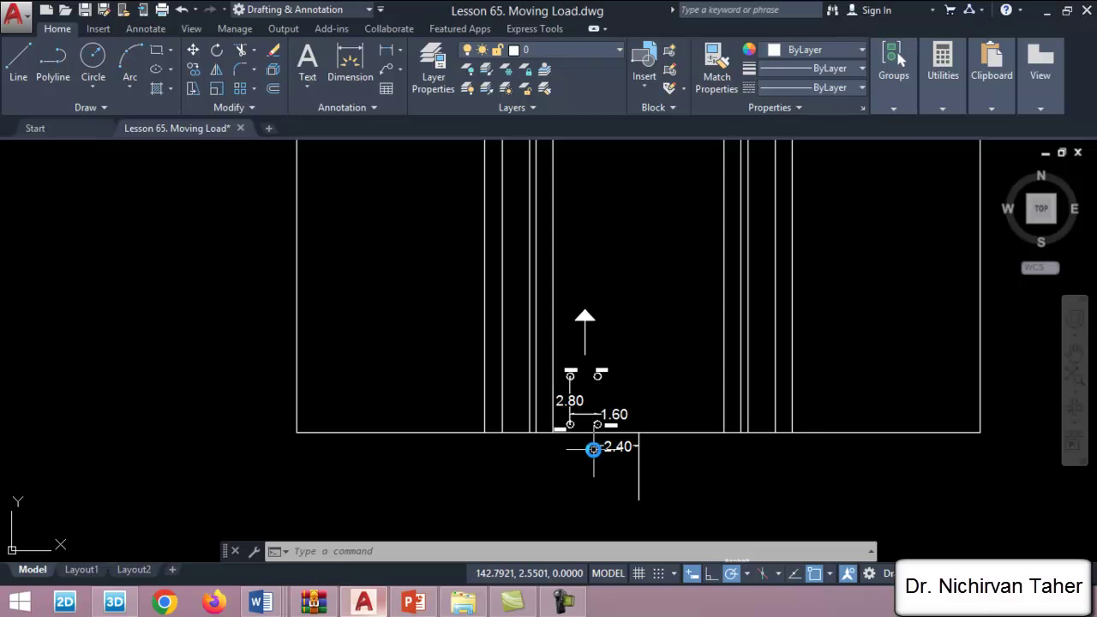
Step: Examine the wheel loads and travel direction of the oncoming vehicle at the upper end of the pavement plan
scroll(567, 455, down, 6)
scroll(594, 206, up, 6)
scroll(674, 214, up, 4)
scroll(600, 248, down, 4)
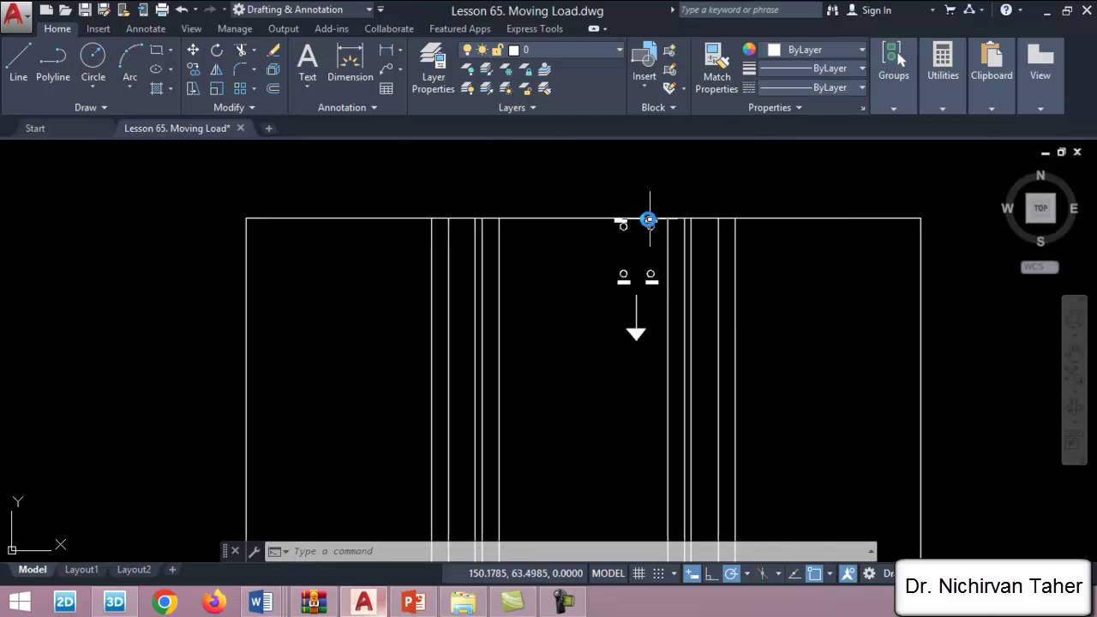
scroll(617, 272, up, 3)
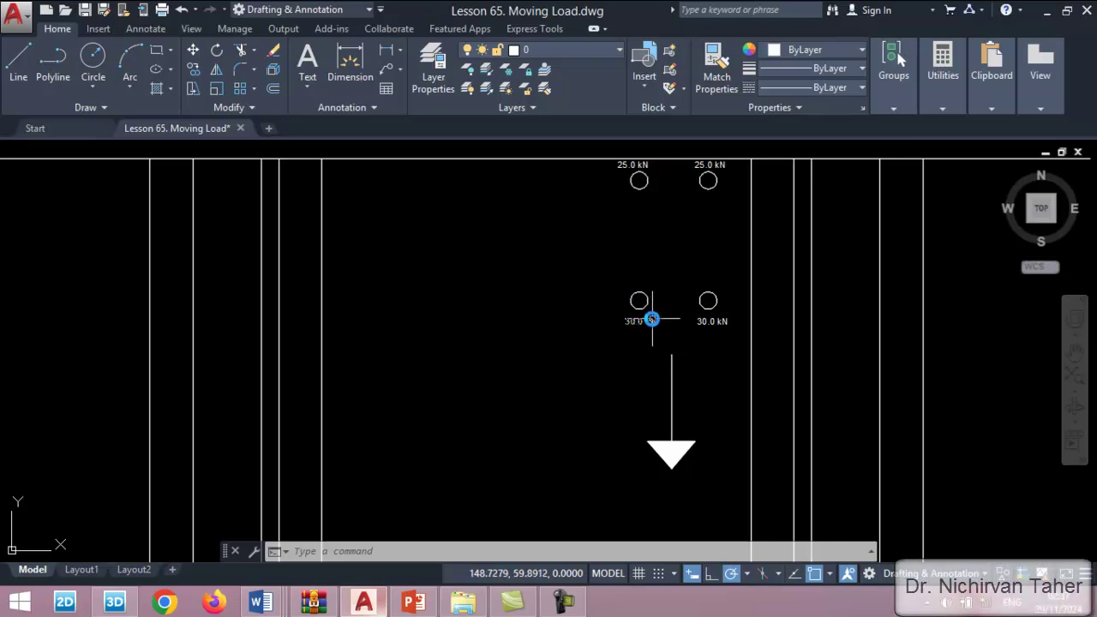
scroll(674, 203, up, 2)
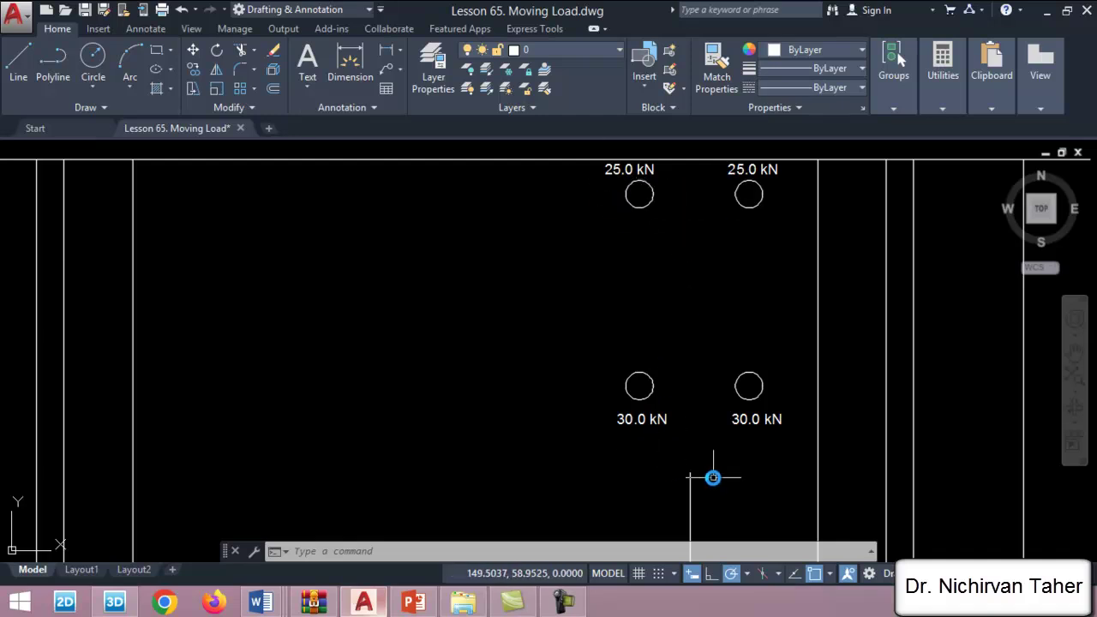
scroll(713, 478, up, 2)
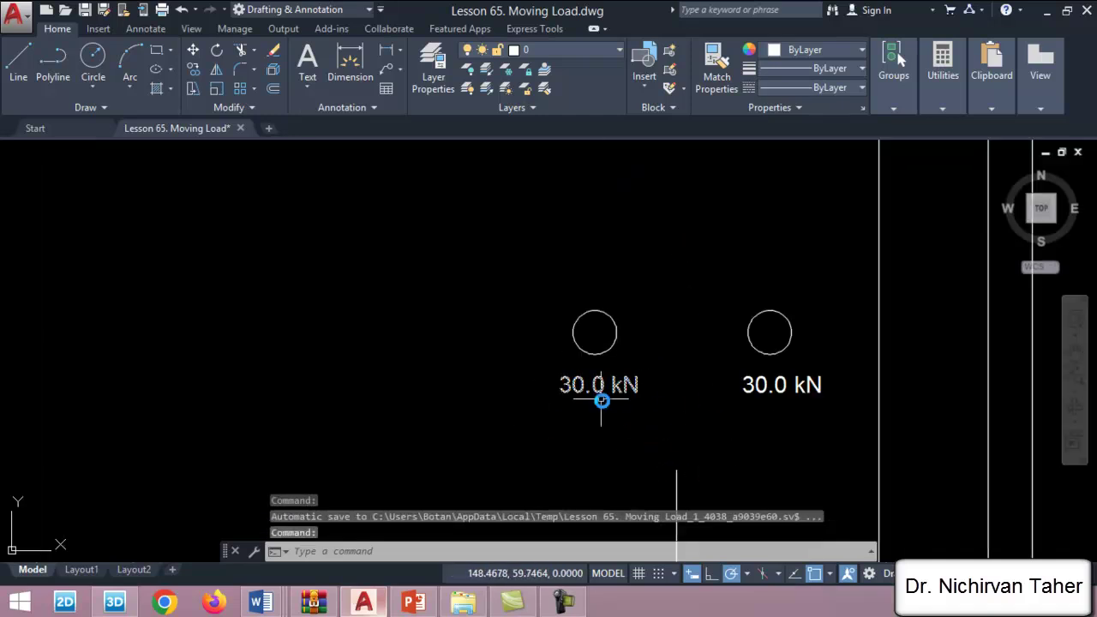
scroll(708, 345, down, 4)
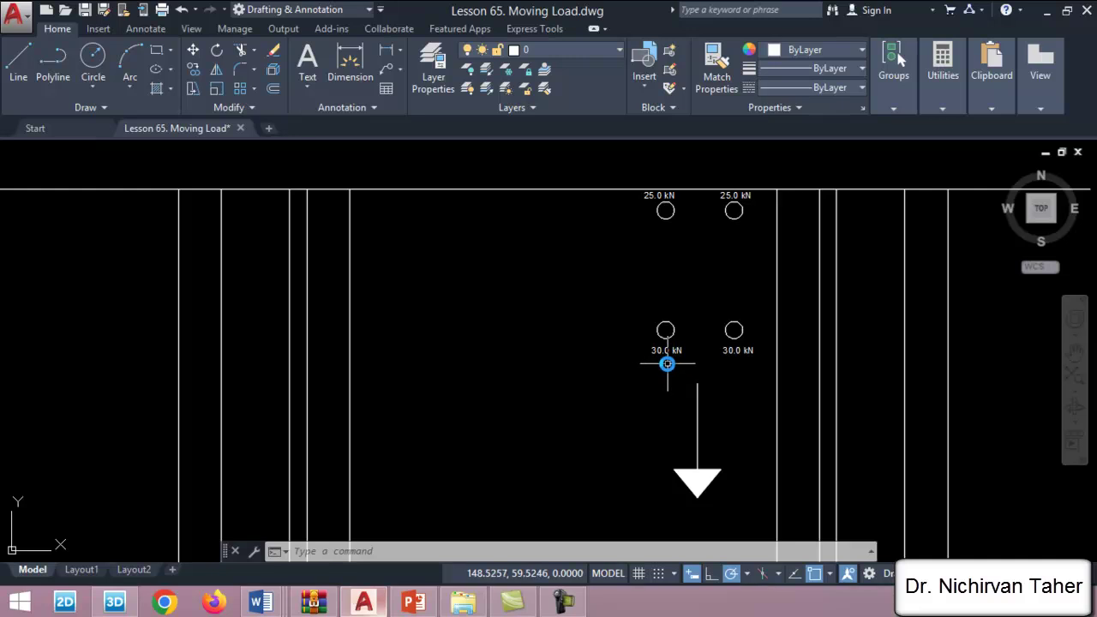
scroll(667, 363, up, 2)
scroll(708, 368, down, 4)
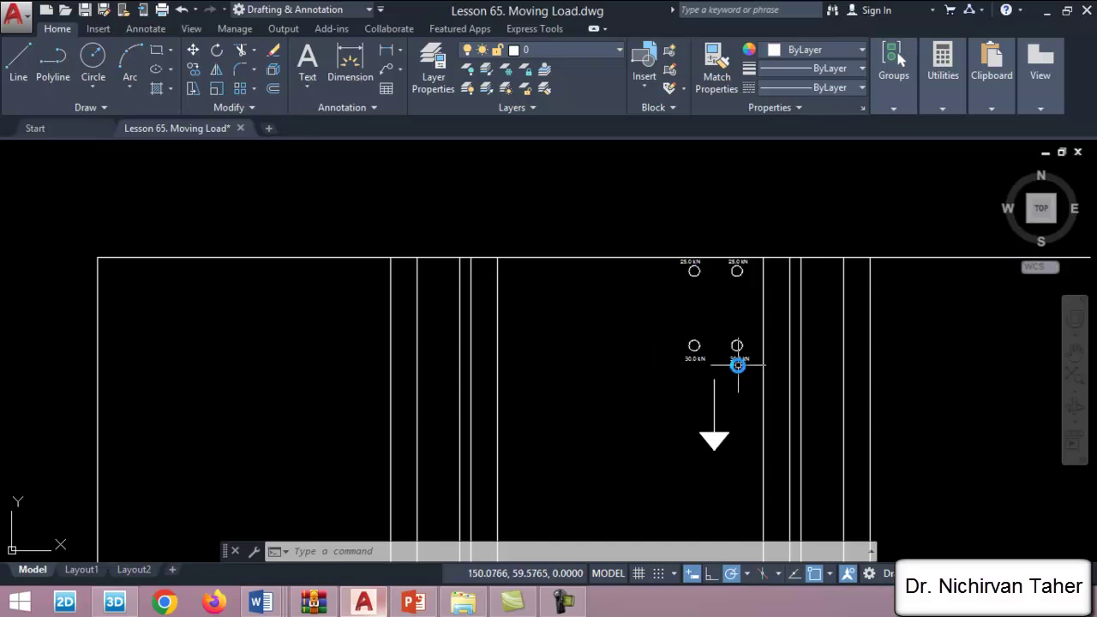
Step: Return to the lower vehicle in the plan and compare its wheel loads, axle spacing and centreline offset
scroll(725, 277, down, 6)
scroll(711, 302, down, 4)
scroll(700, 429, up, 10)
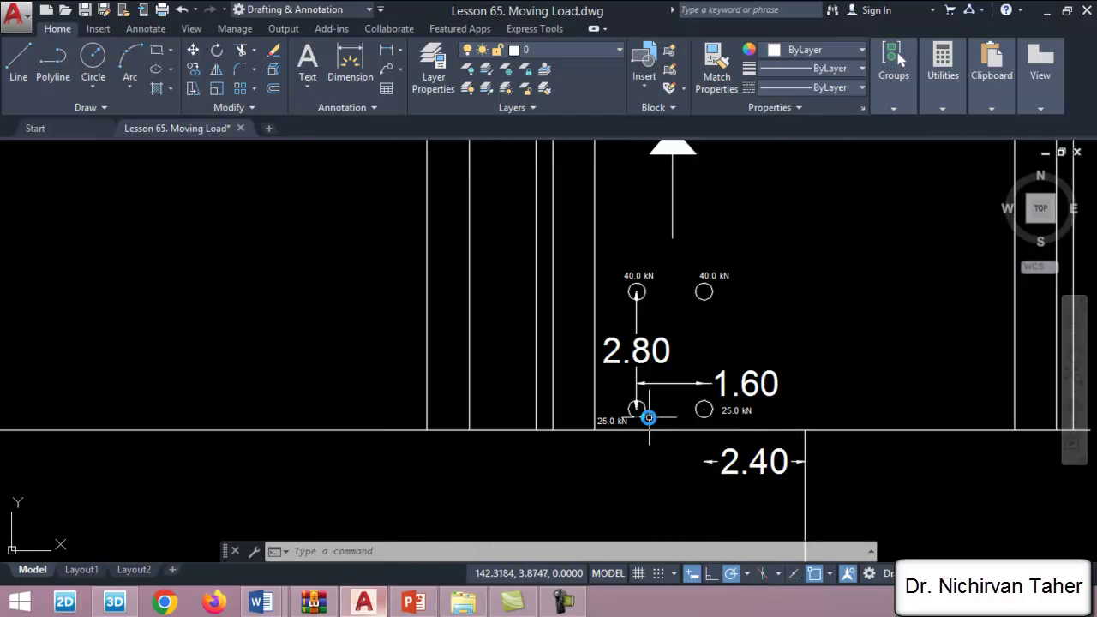
scroll(616, 441, up, 2)
scroll(617, 441, down, 2)
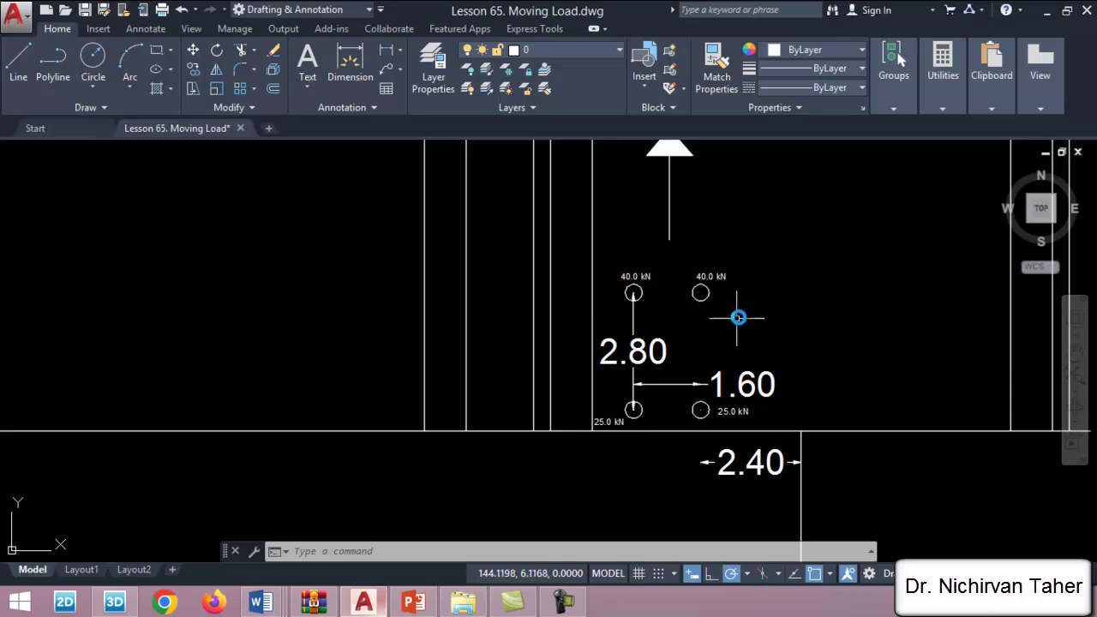
scroll(719, 265, down, 1)
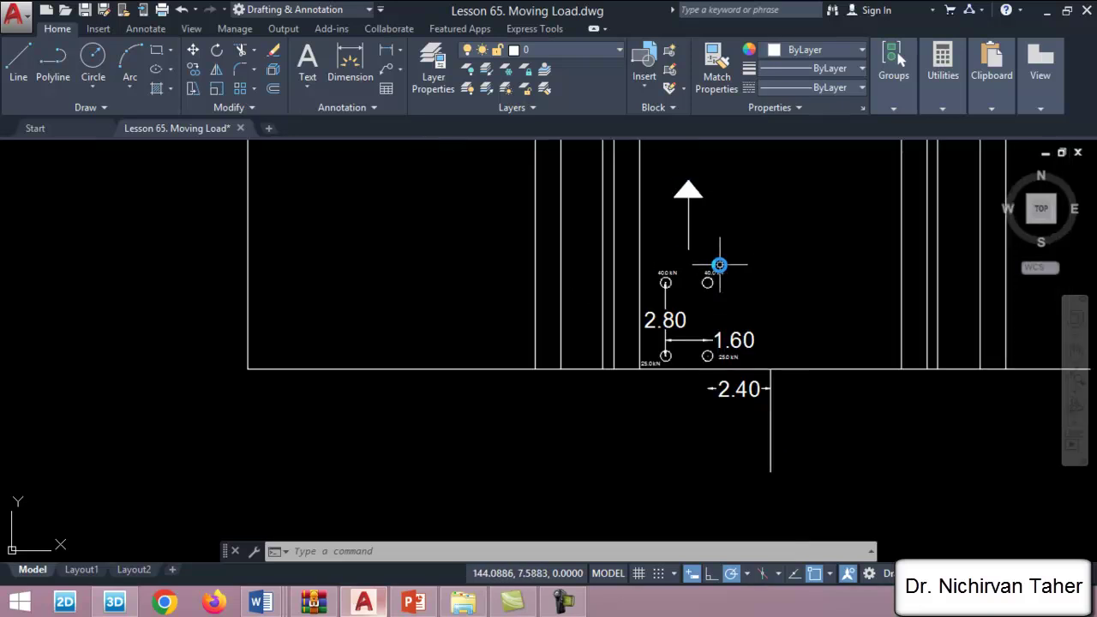
Step: Switch to PowerPoint and review the Parameters Properties table on slide 207, including the drainage types of the subgrade and asphalt
click(416, 602)
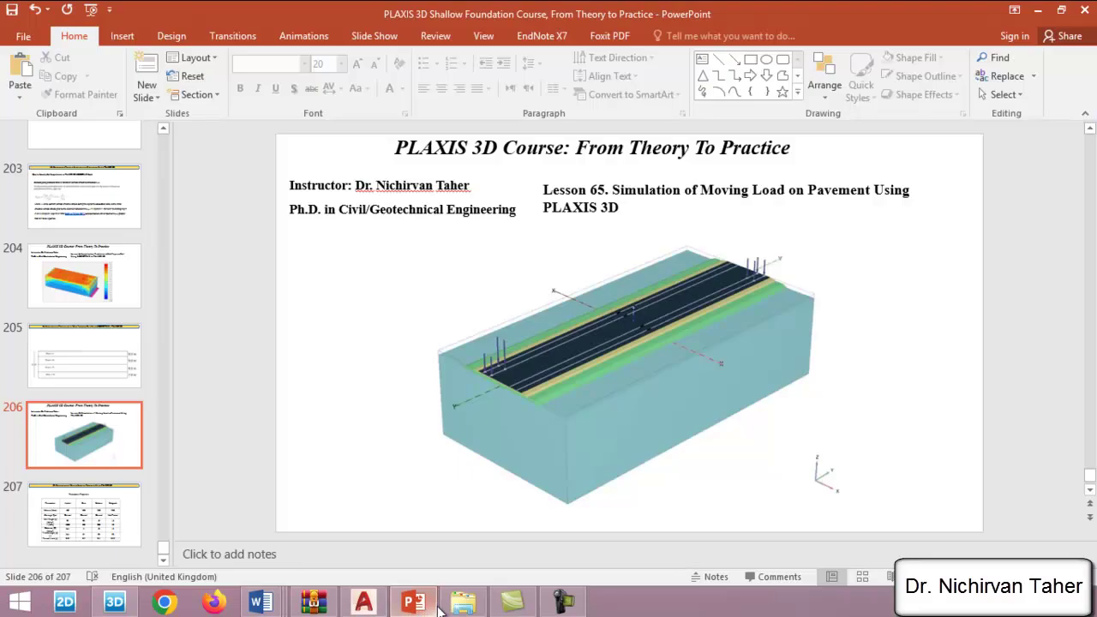
click(124, 529)
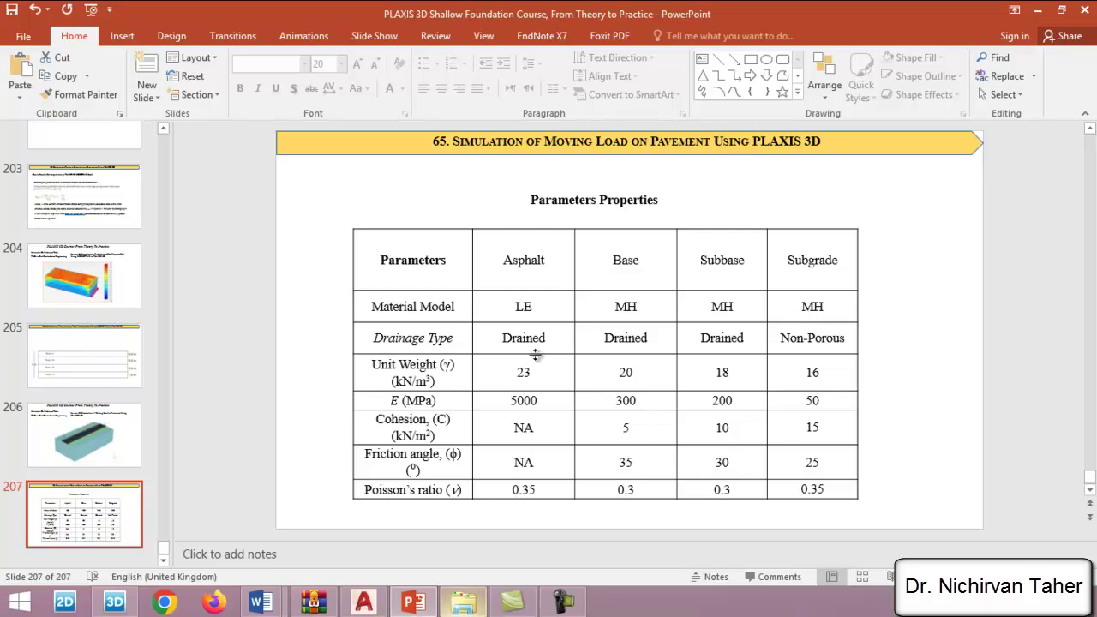
click(829, 339)
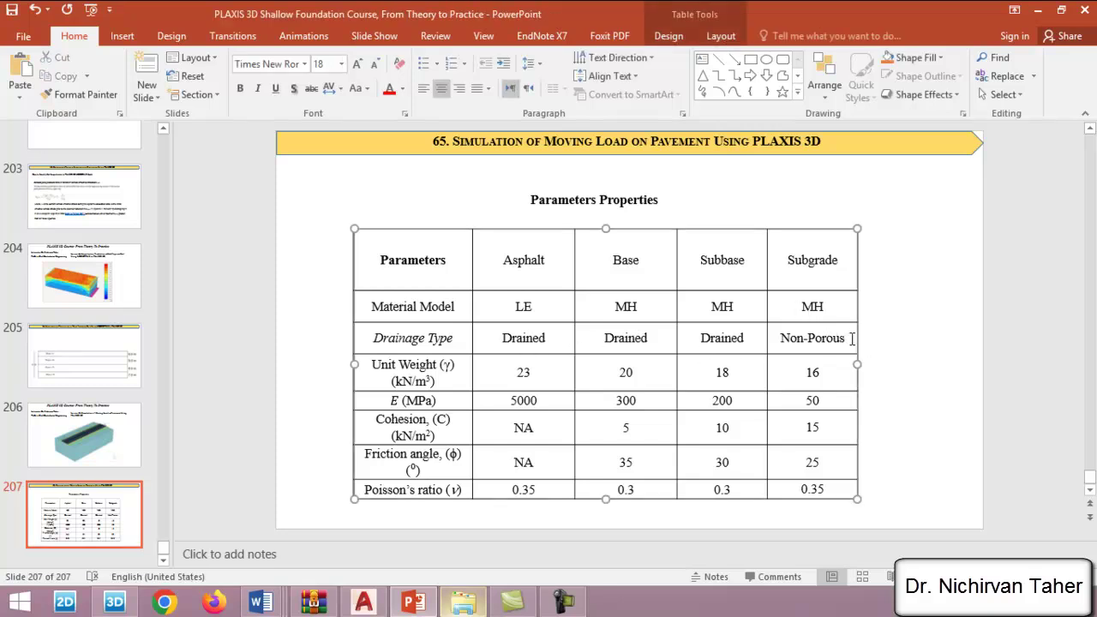
triple_click(819, 339)
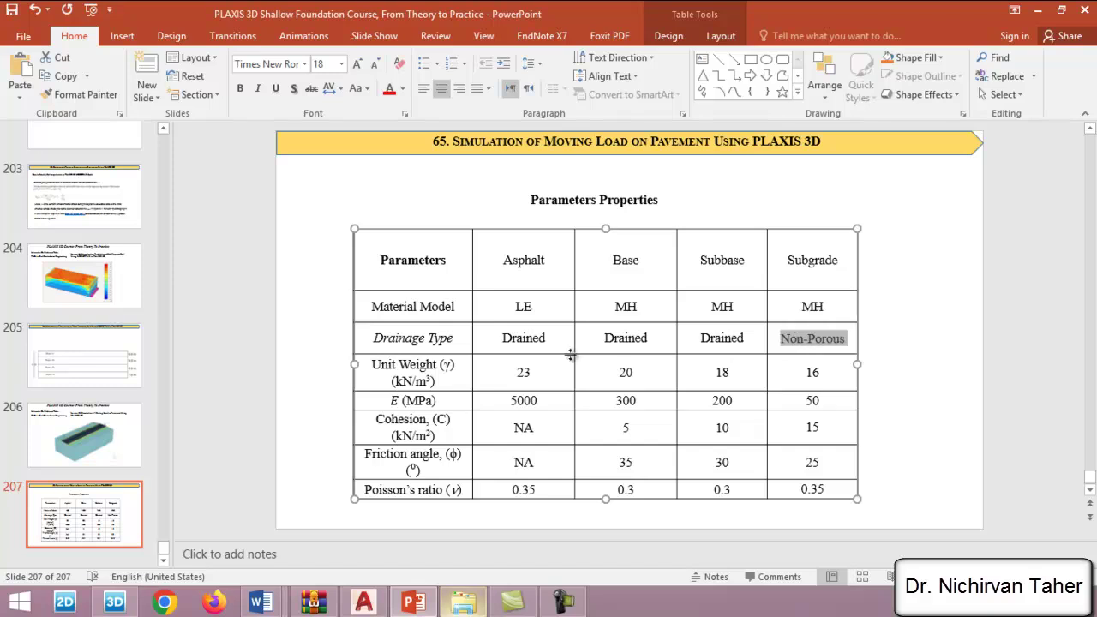
drag(543, 337, 510, 342)
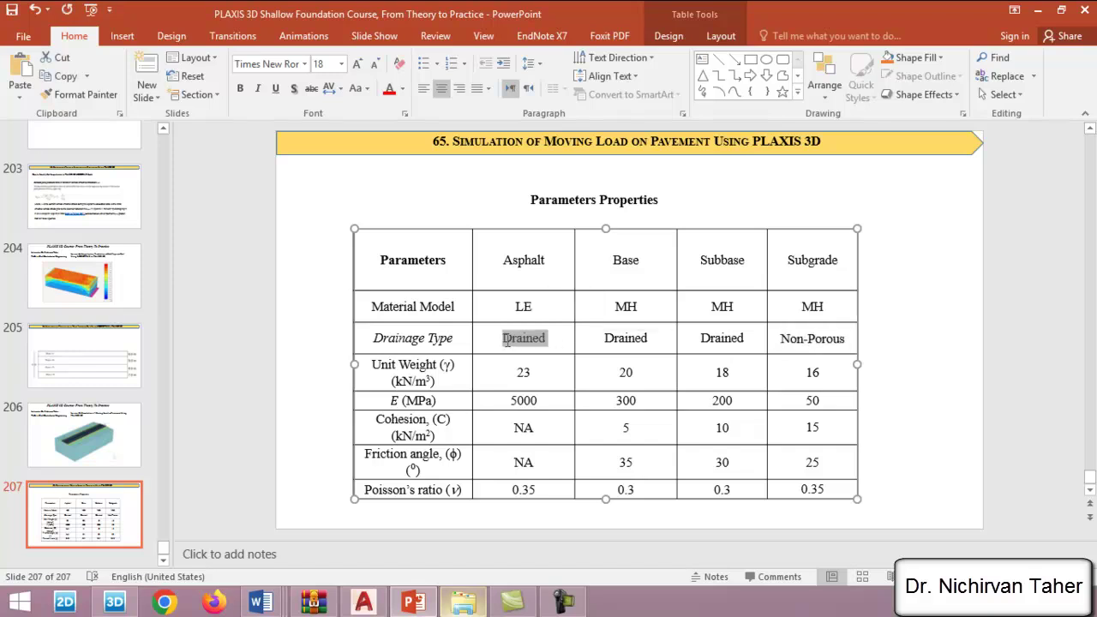
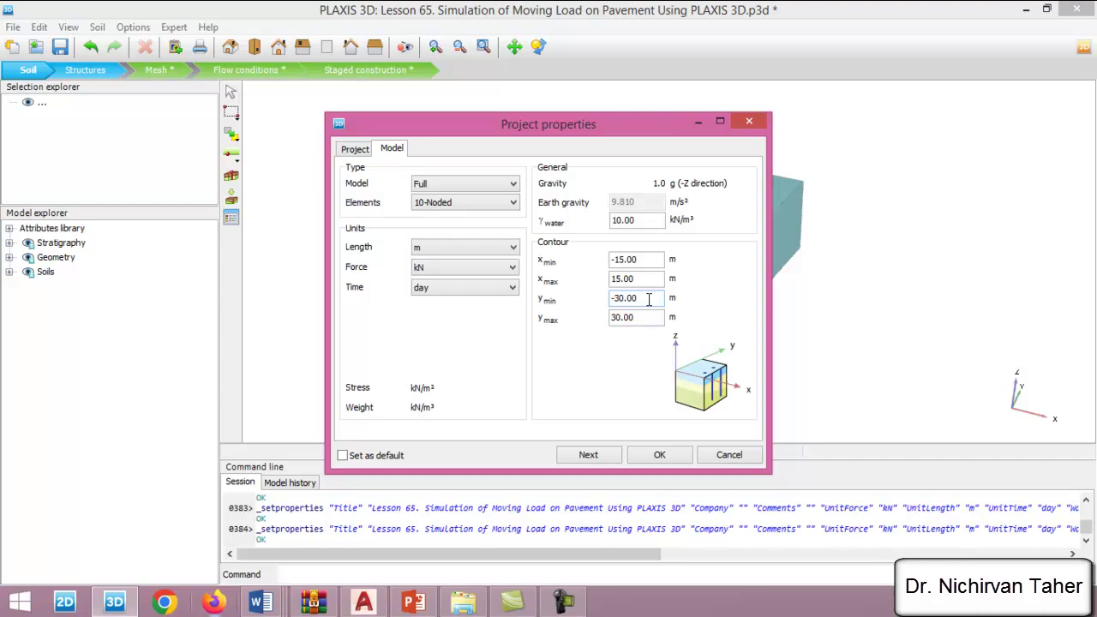
Step: Accept the PLAXIS 3D project properties and open the soil layer definition of Borehole_1
click(657, 455)
scroll(525, 316, up, 3)
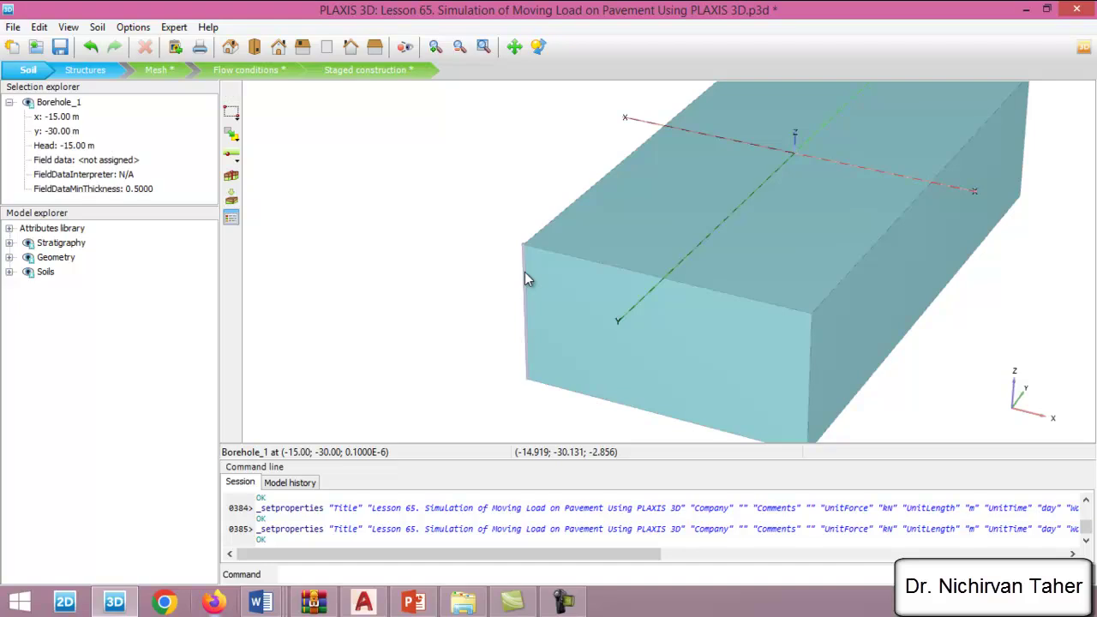
double_click(526, 279)
drag(598, 114, 555, 130)
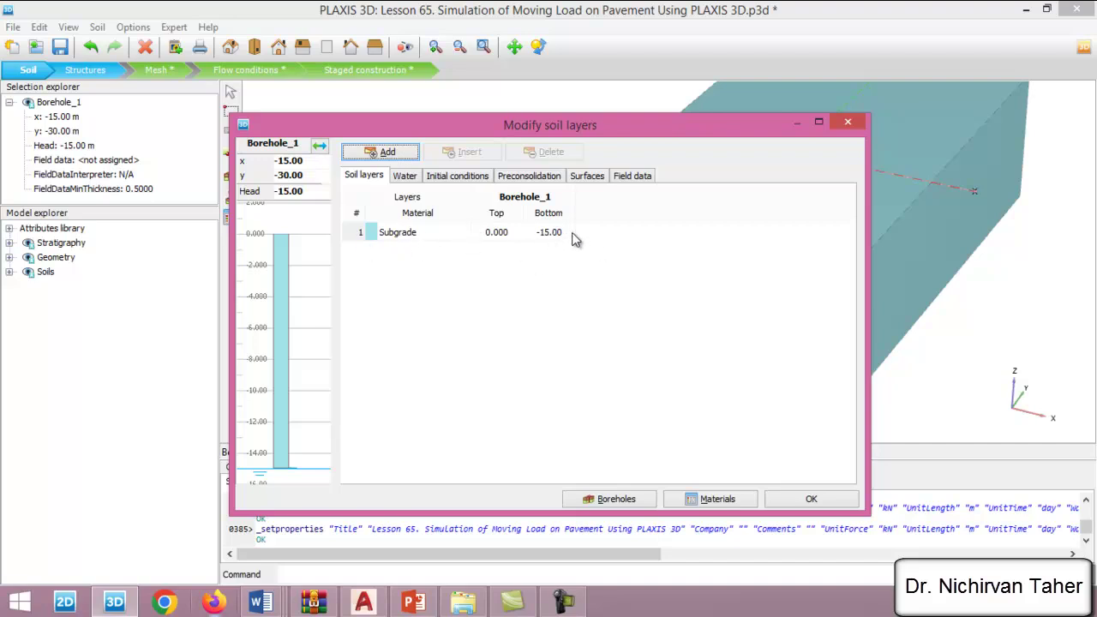
Step: Switch to AutoCAD and check the subgrade depth and the overlying pavement layers in the cross-section
click(374, 605)
scroll(503, 434, down, 4)
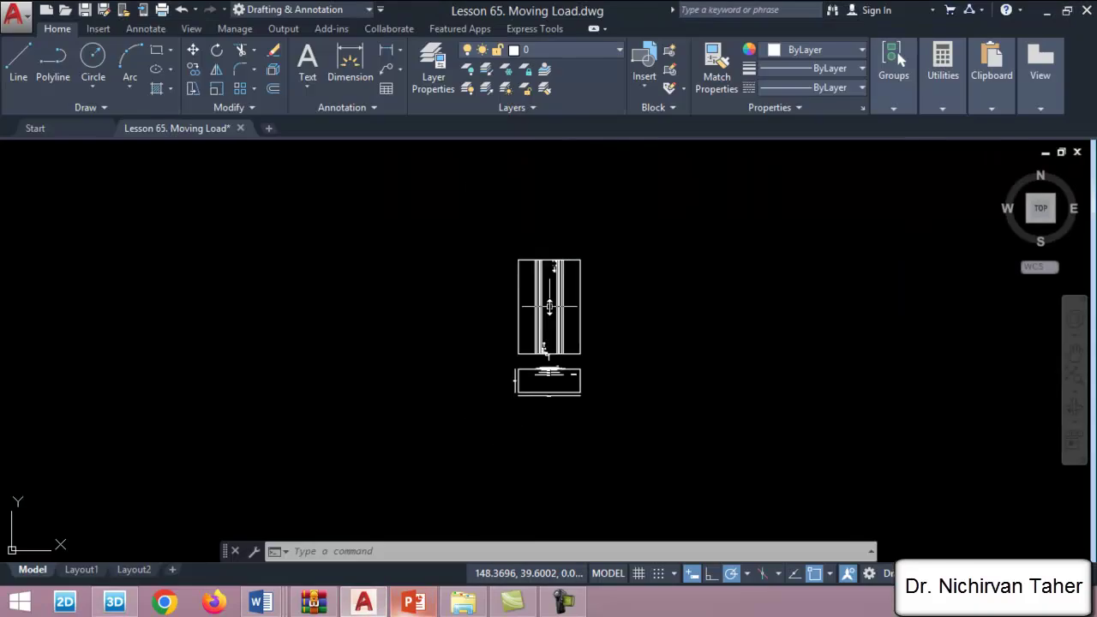
scroll(517, 390, up, 2)
scroll(517, 391, up, 4)
scroll(433, 271, down, 4)
scroll(362, 311, up, 2)
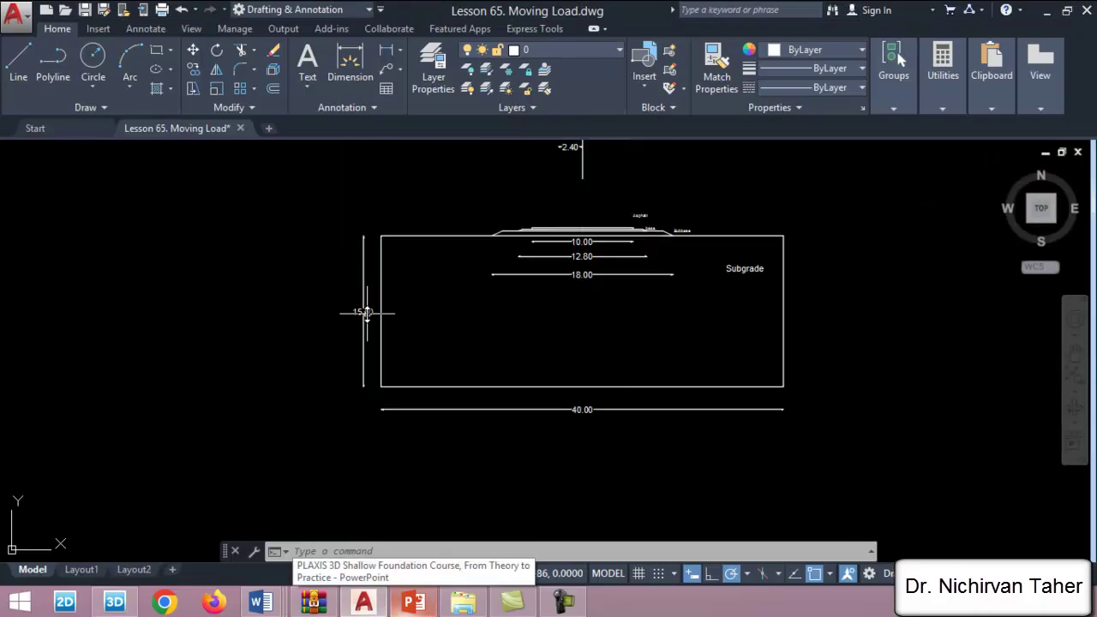
scroll(613, 236, up, 2)
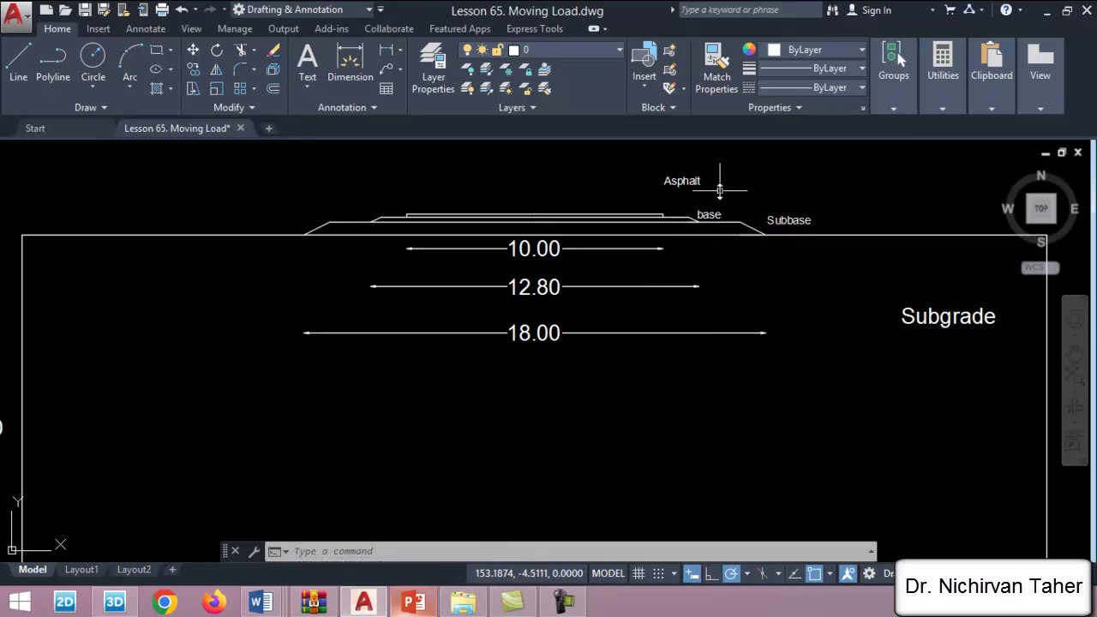
scroll(643, 232, down, 2)
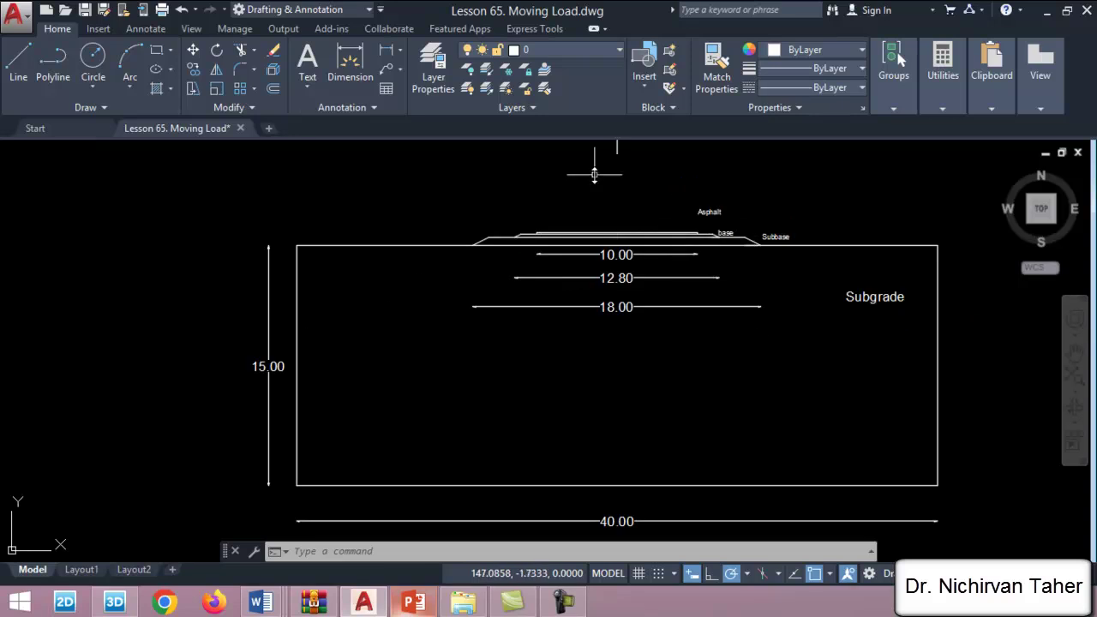
Step: Switch to PLAXIS 3D and inspect the Subgrade material's general properties and its stiffness and strength parameters
click(114, 602)
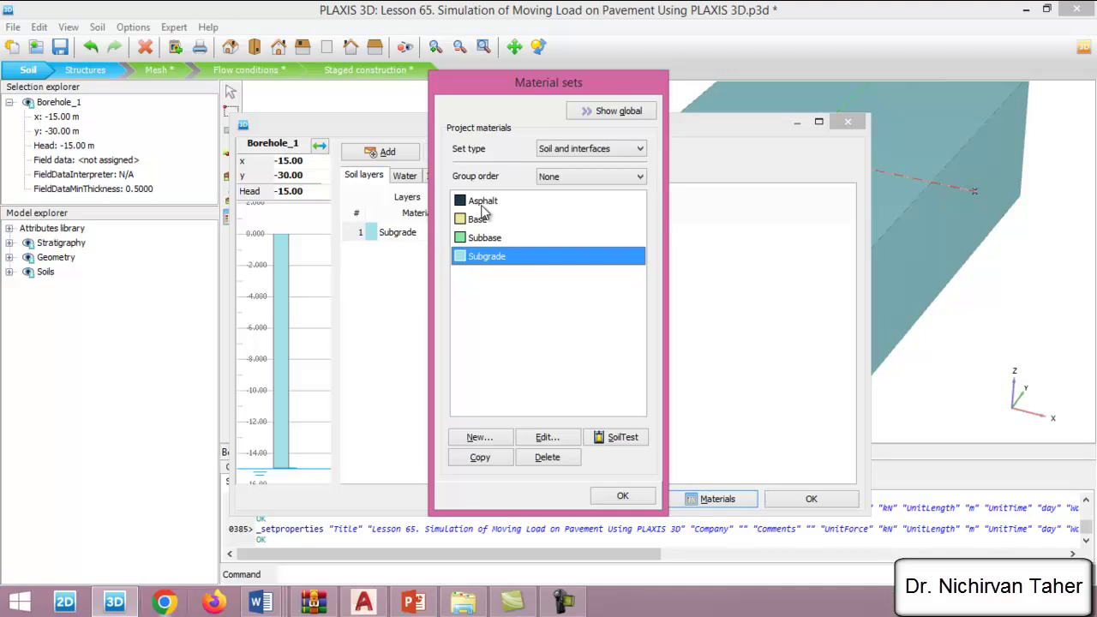
drag(482, 206, 503, 291)
click(548, 439)
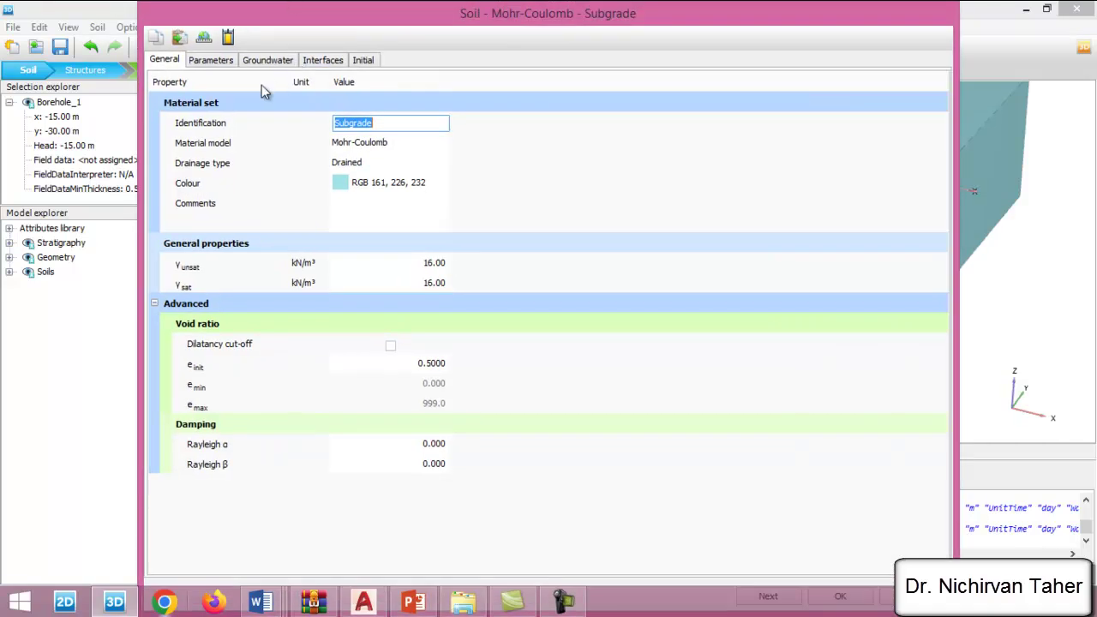
click(215, 64)
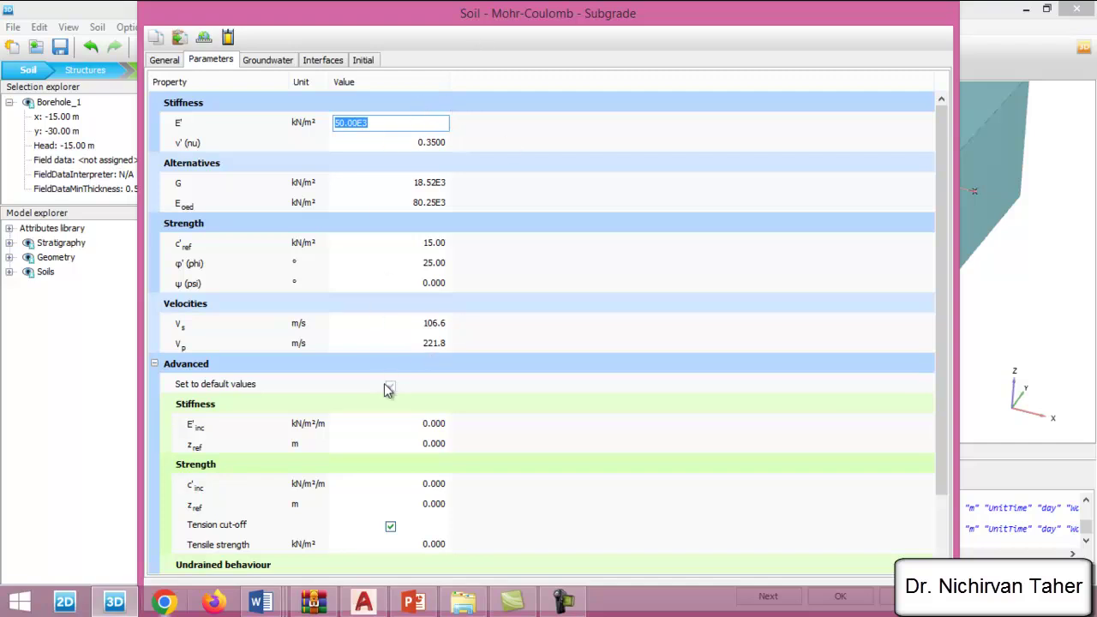
Step: Close the Subgrade material, accept the material sets and Borehole_1 soil layers, and switch the model to Structures mode
double_click(576, 24)
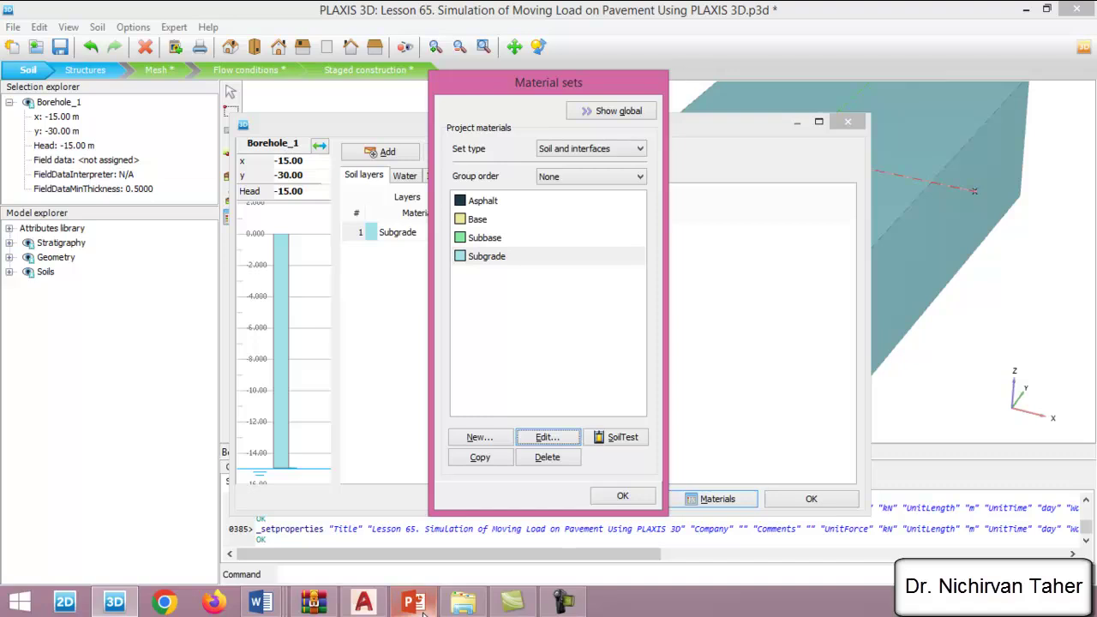
click(418, 606)
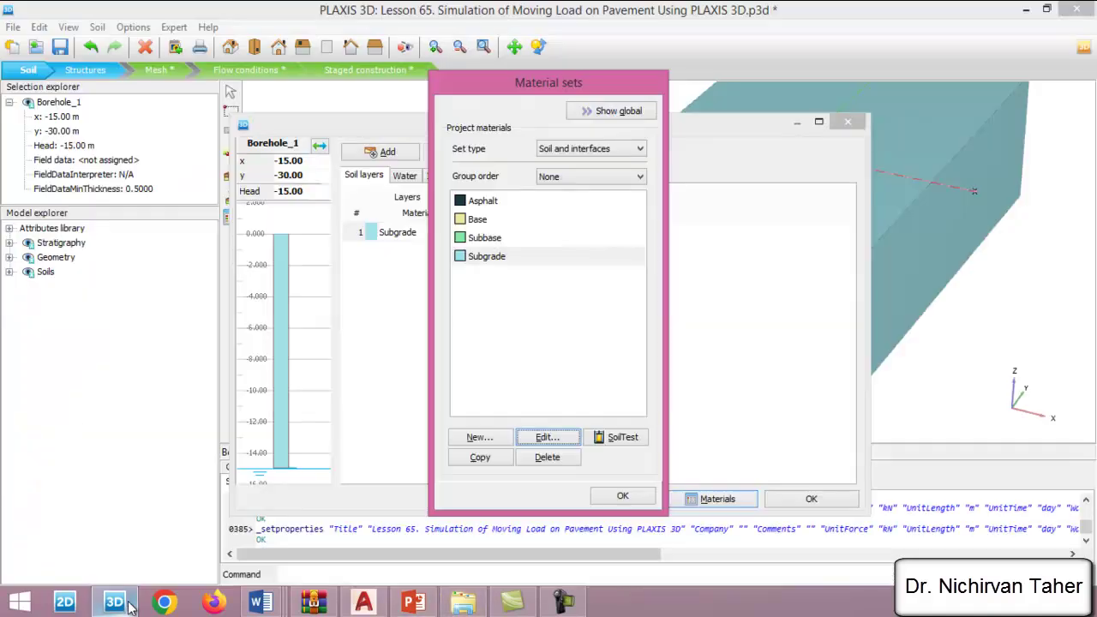
click(115, 602)
click(623, 497)
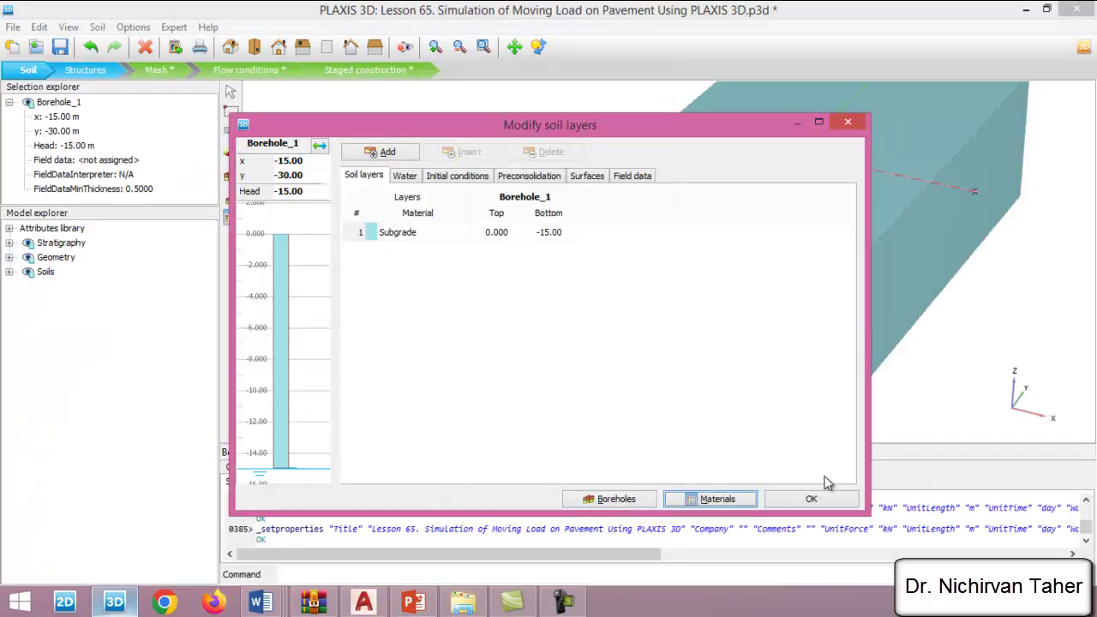
click(829, 506)
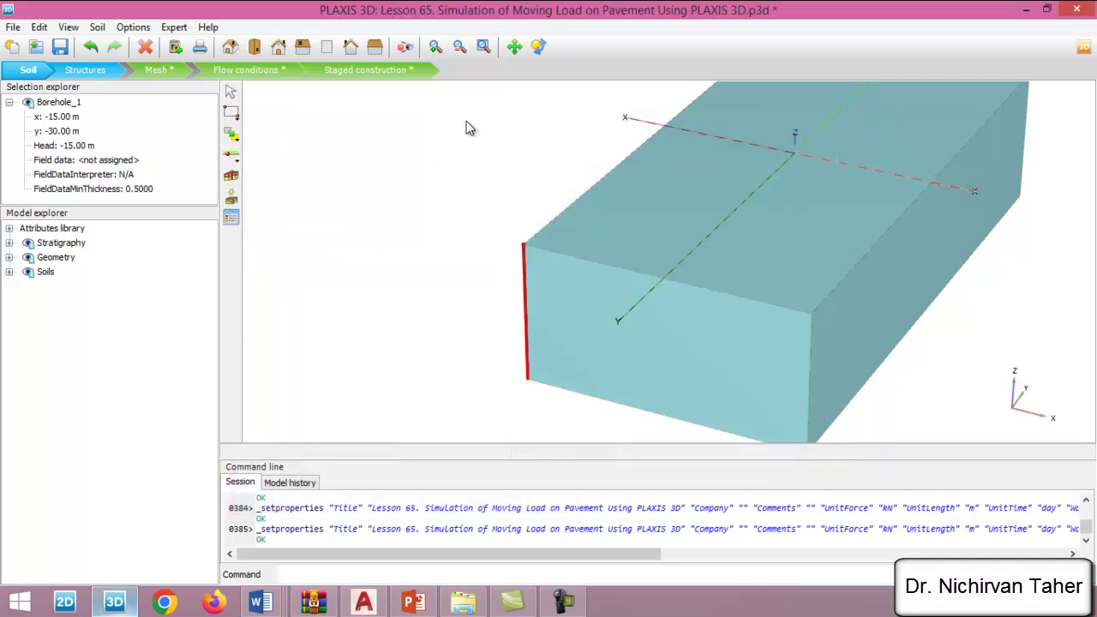
click(86, 70)
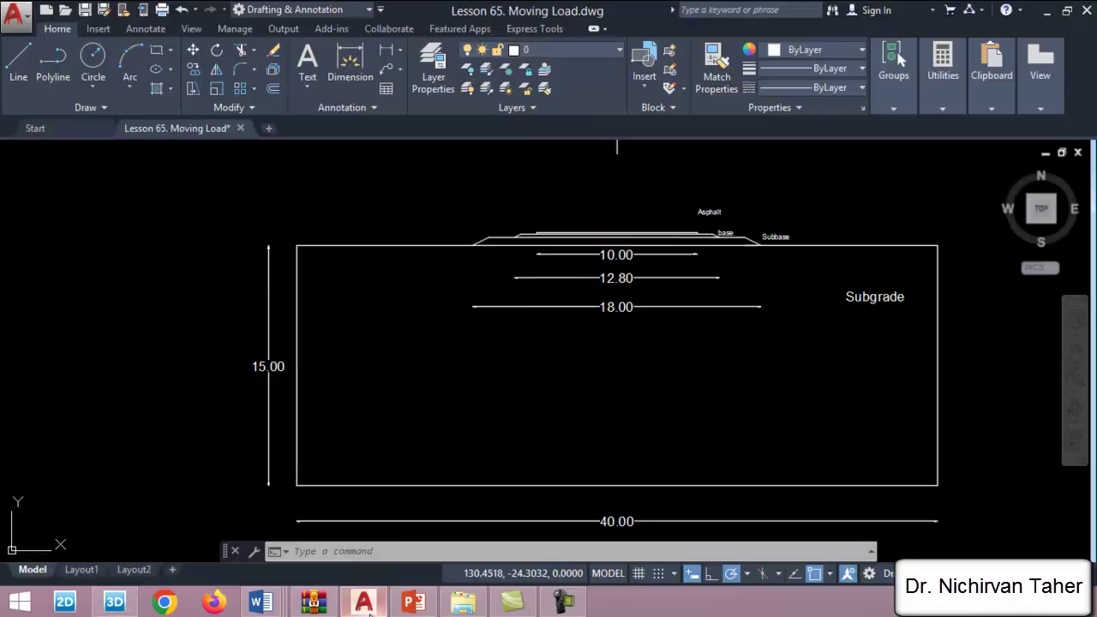
Step: Switch to AutoCAD and examine the widths of the asphalt, base and subbase layers above the subgrade
click(363, 602)
scroll(742, 233, up, 2)
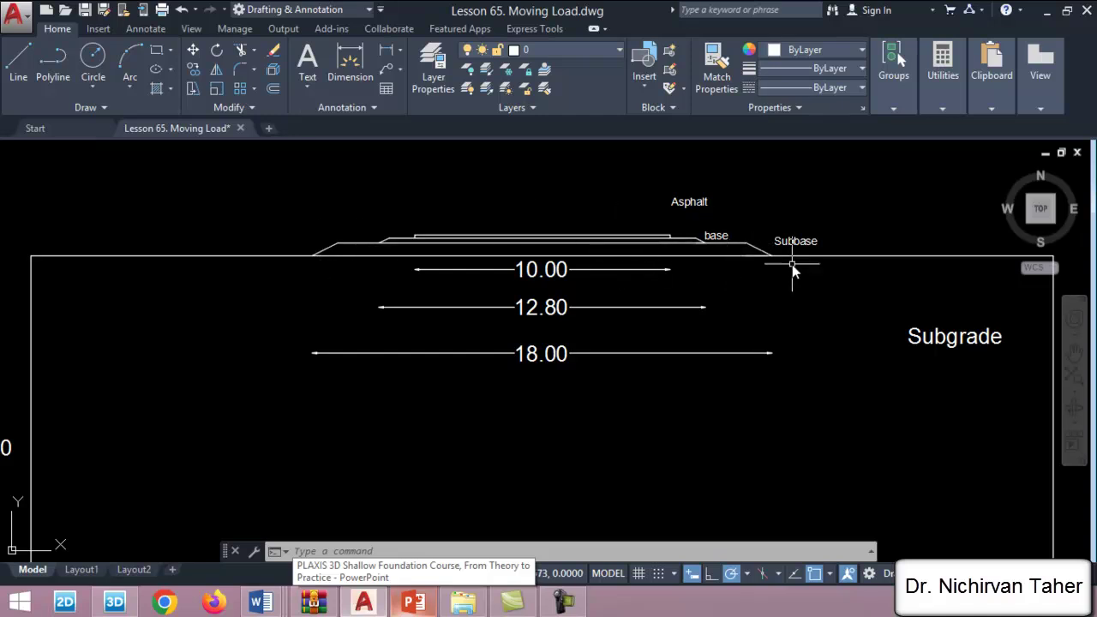
scroll(810, 228, up, 2)
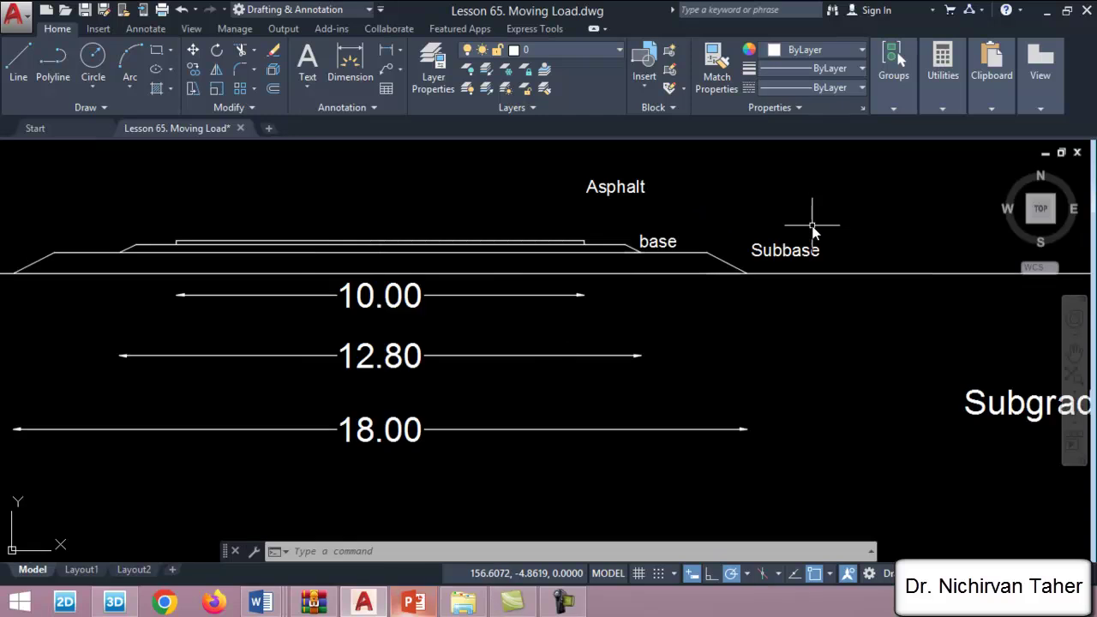
scroll(867, 260, down, 2)
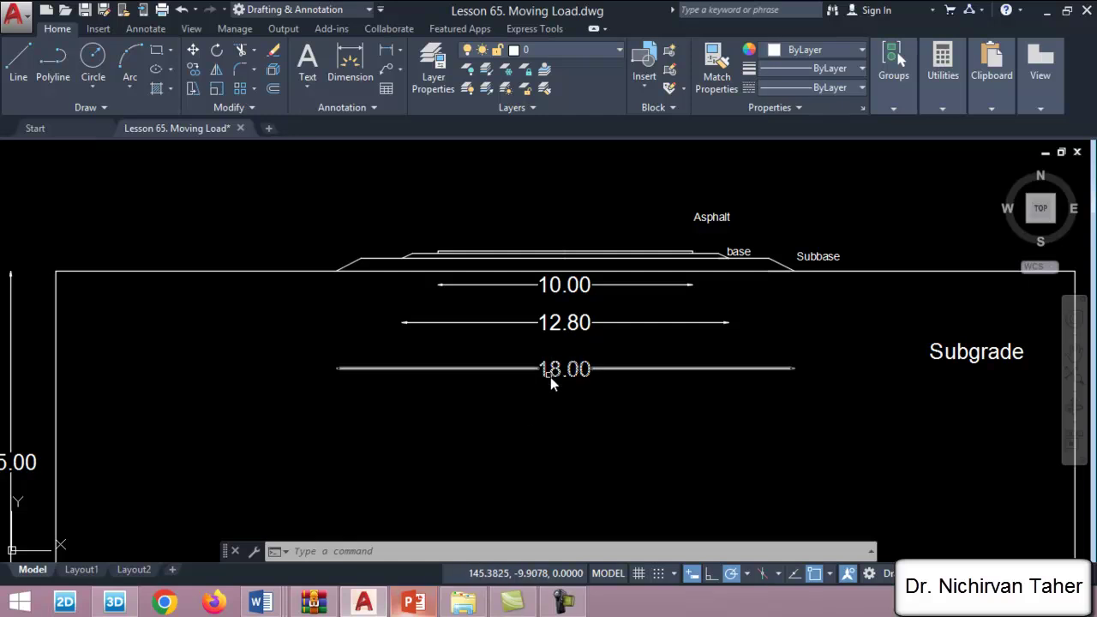
scroll(536, 239, up, 1)
scroll(637, 235, down, 1)
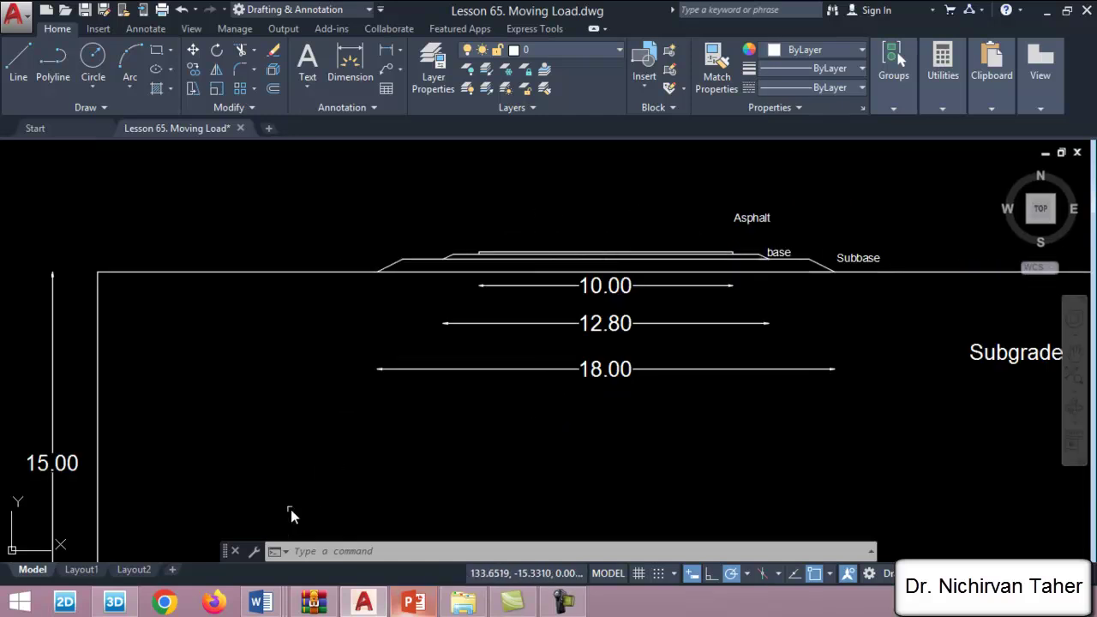
Step: Switch to PLAXIS 3D and show the model in the back view on the XZ plane at y = 30
click(118, 602)
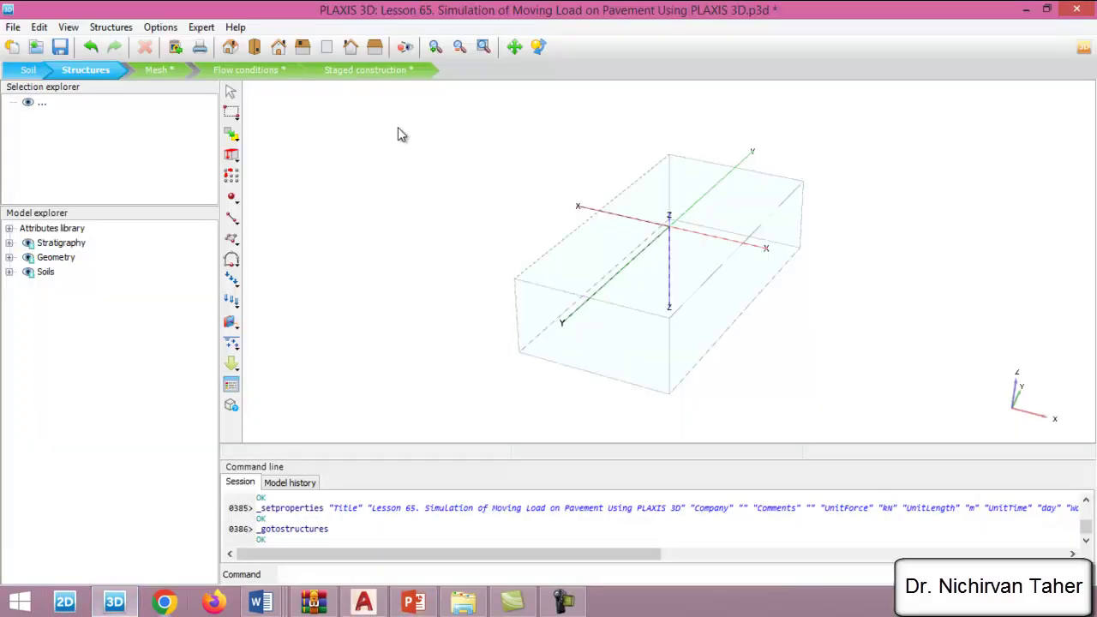
click(352, 50)
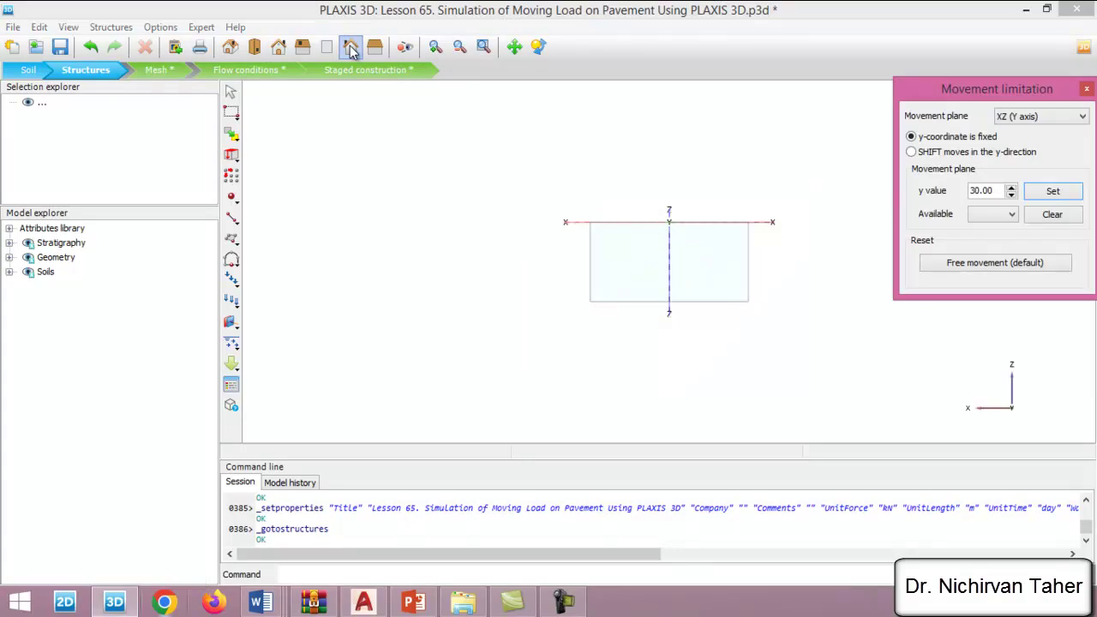
scroll(690, 194, up, 5)
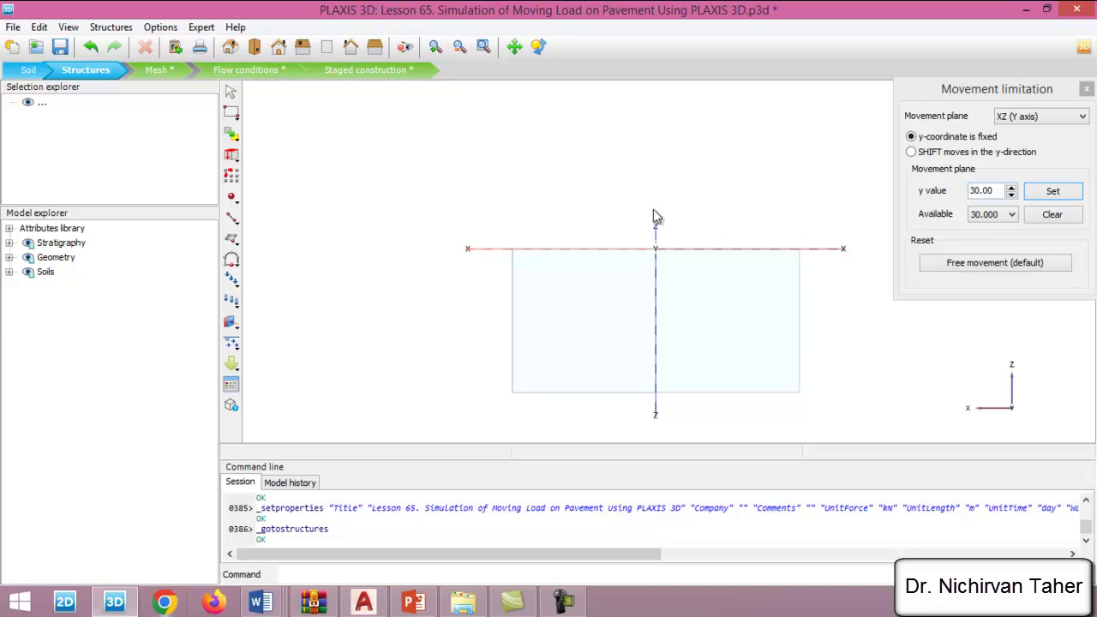
Step: Start a surface for the subbase with its first point at (9, 30, 0), checking the subbase width in AutoCAD
click(233, 241)
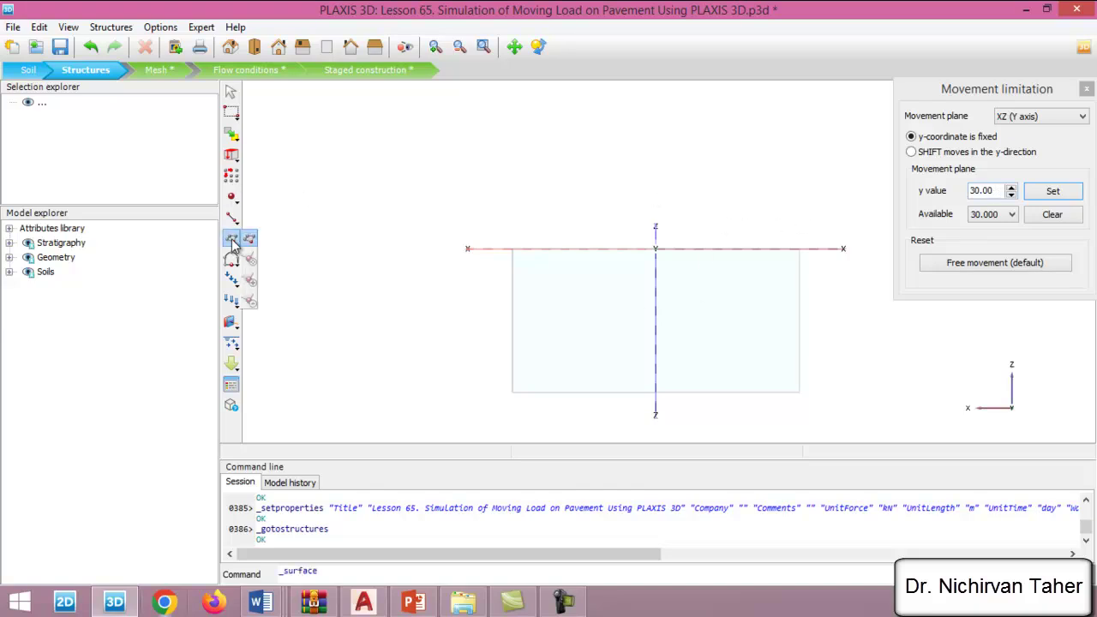
click(249, 240)
scroll(646, 241, up, 3)
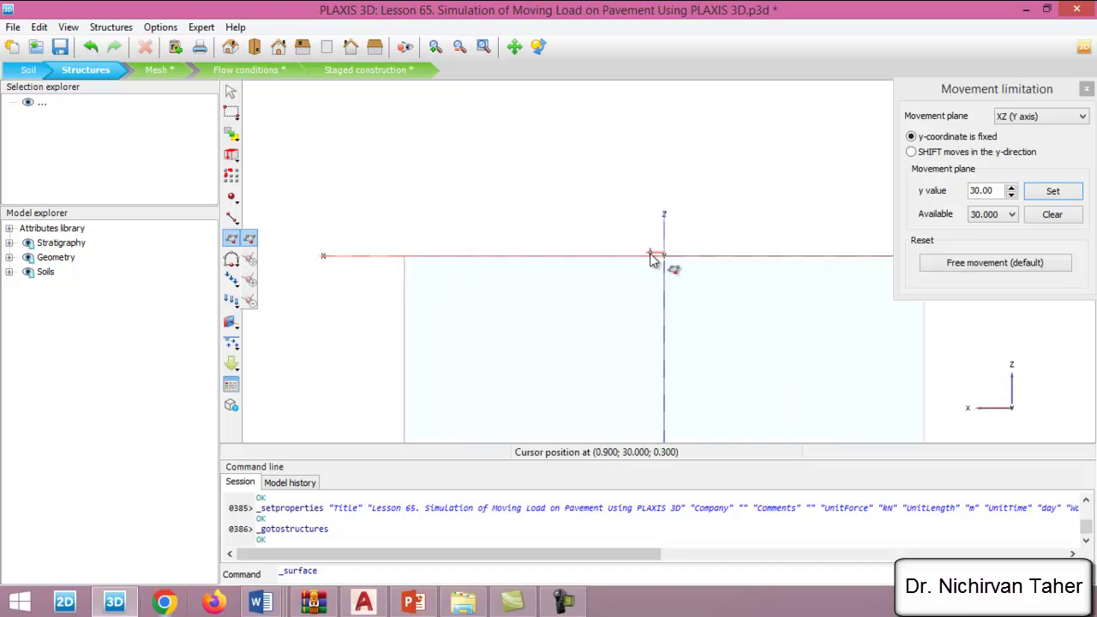
click(363, 602)
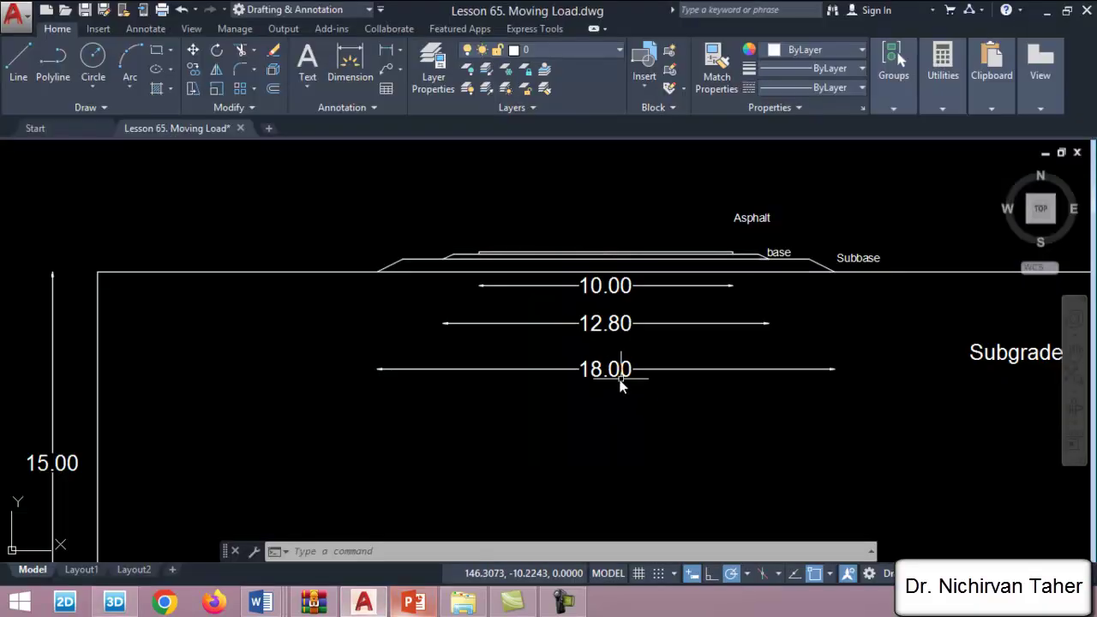
click(116, 604)
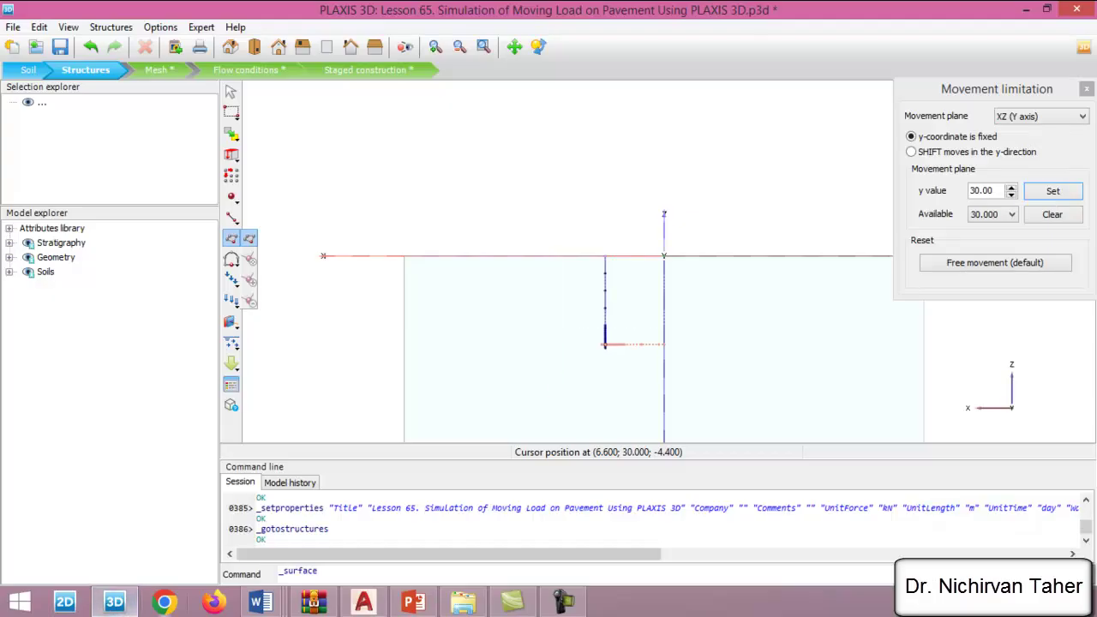
click(667, 263)
scroll(503, 270, down, 2)
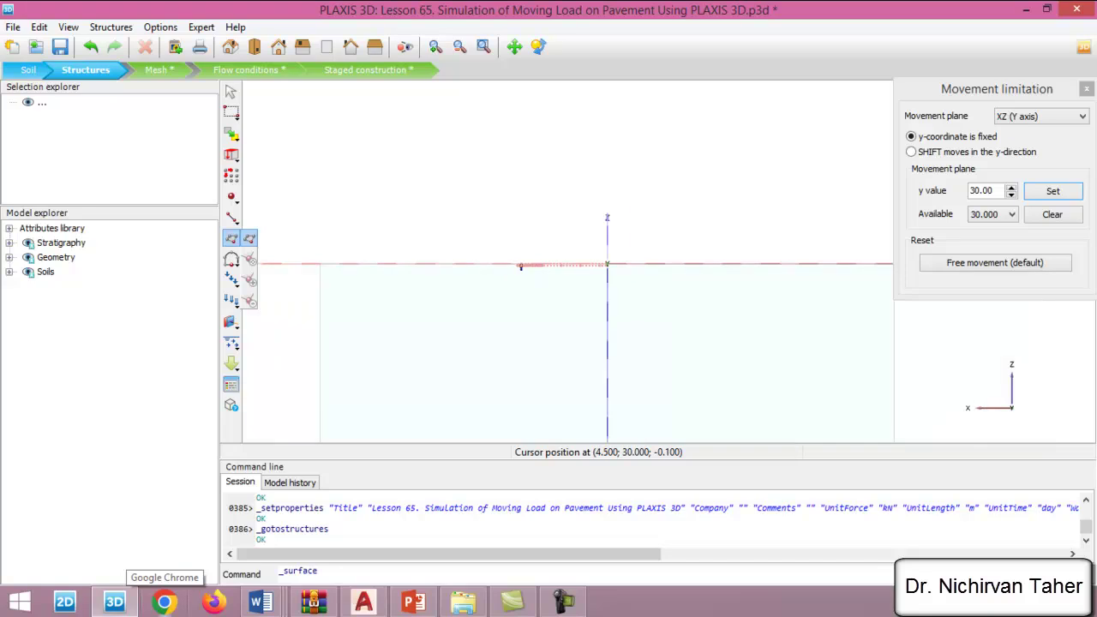
scroll(488, 269, up, 5)
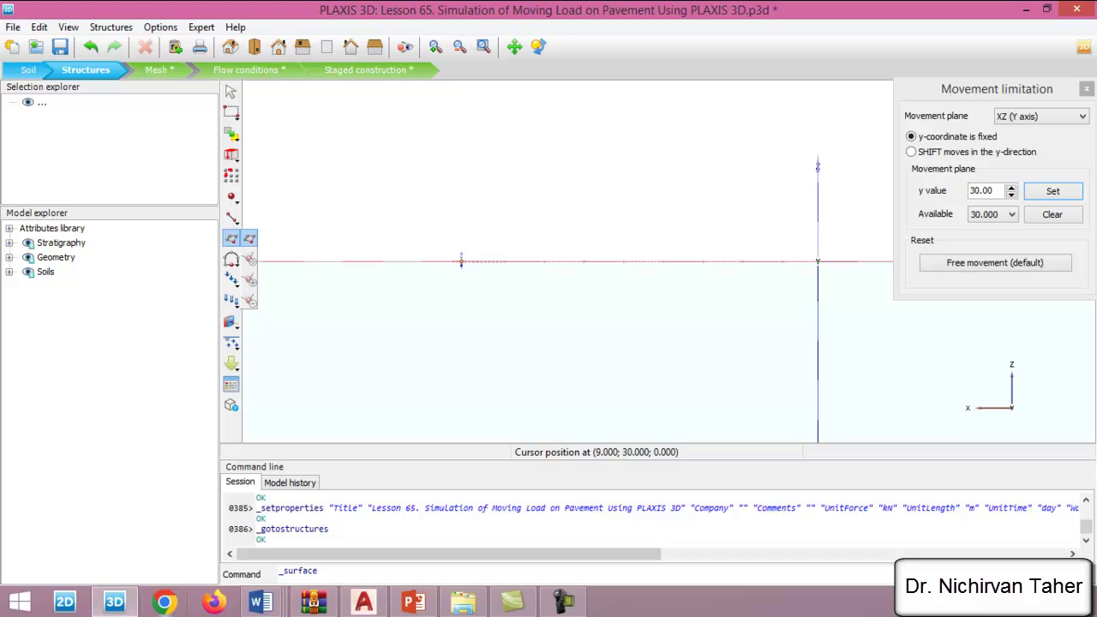
click(462, 262)
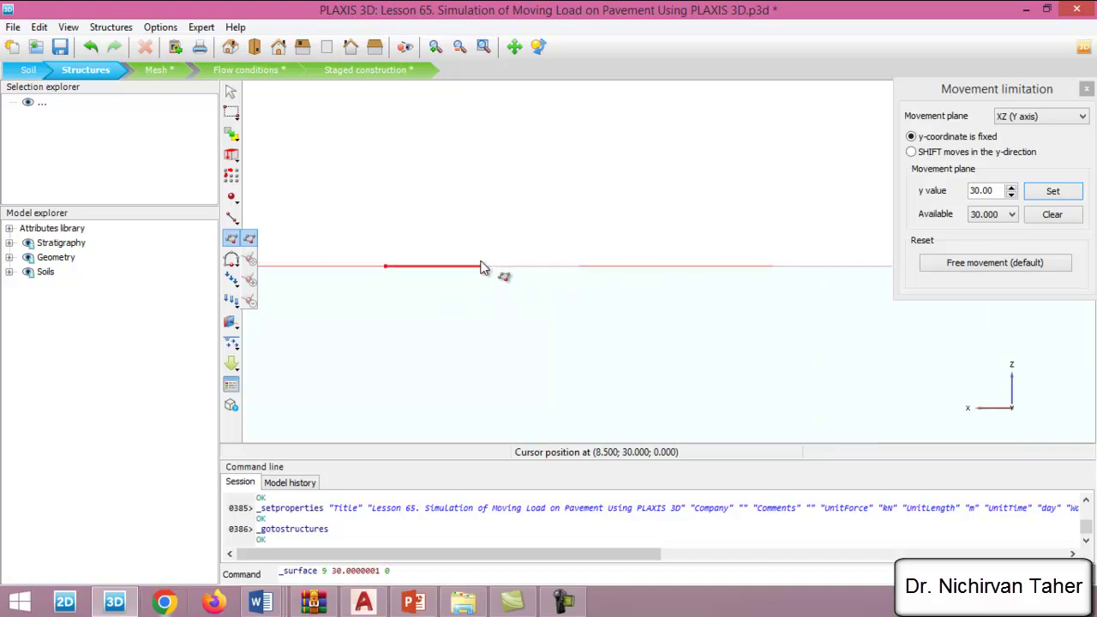
Step: Switch to AutoCAD and measure the subbase thickness and the horizontal run of its side slope using trial linear dimensions
click(364, 602)
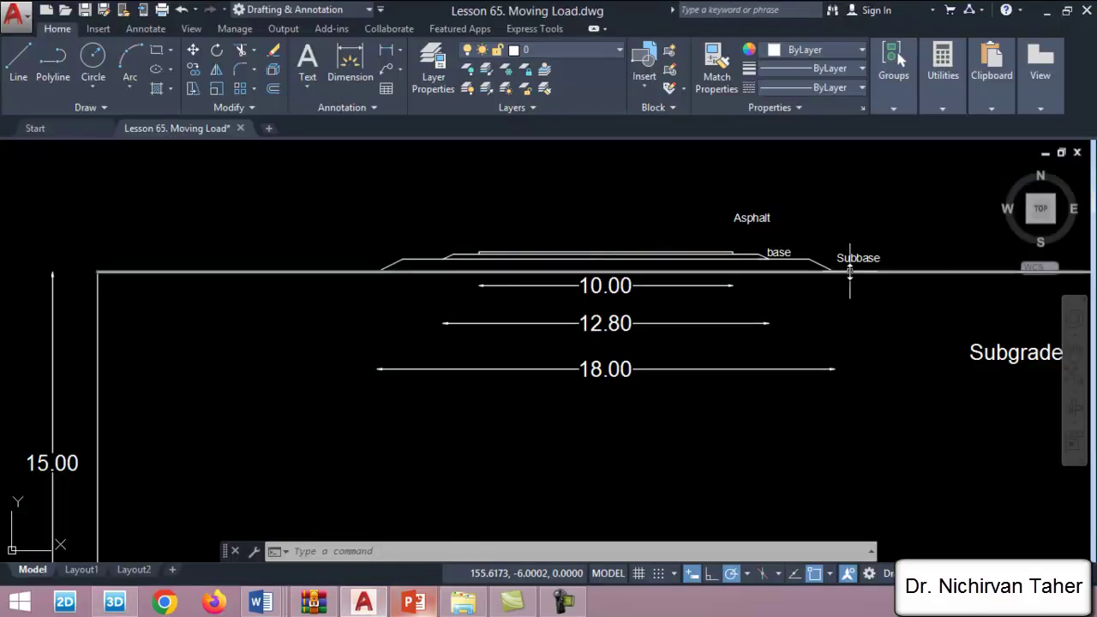
scroll(826, 257, up, 6)
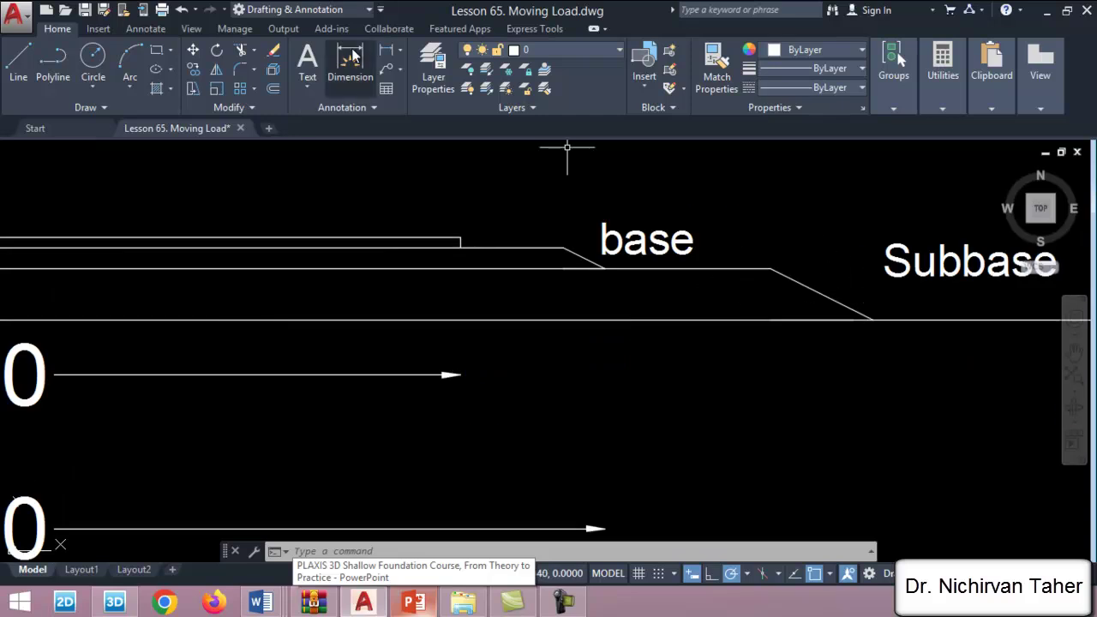
click(387, 49)
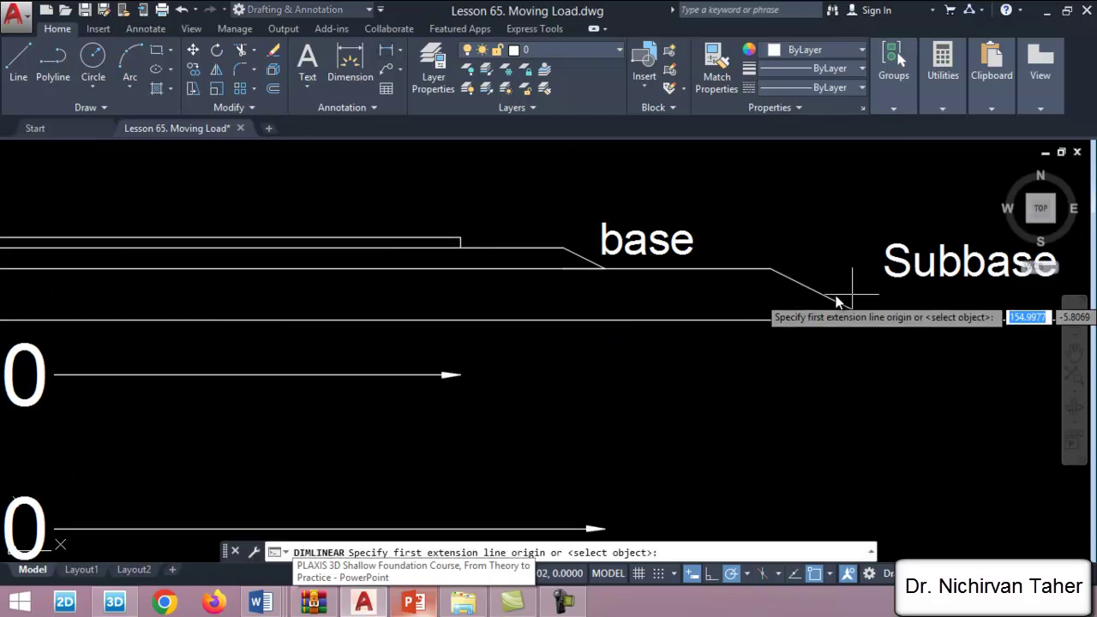
click(770, 268)
click(769, 320)
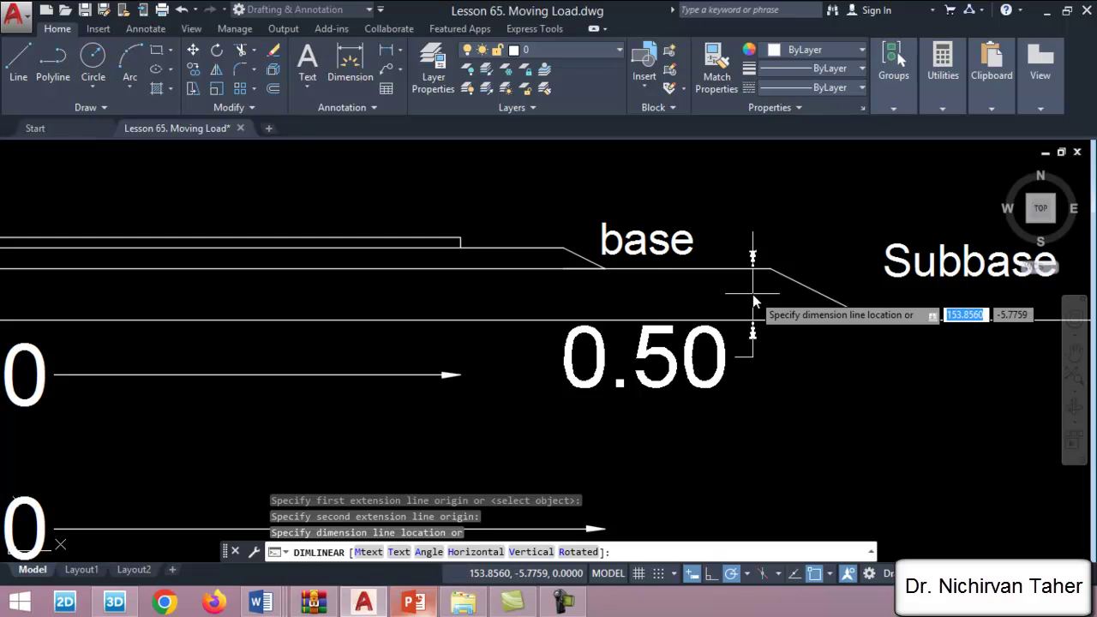
key(Escape)
key(Return)
click(770, 268)
click(873, 319)
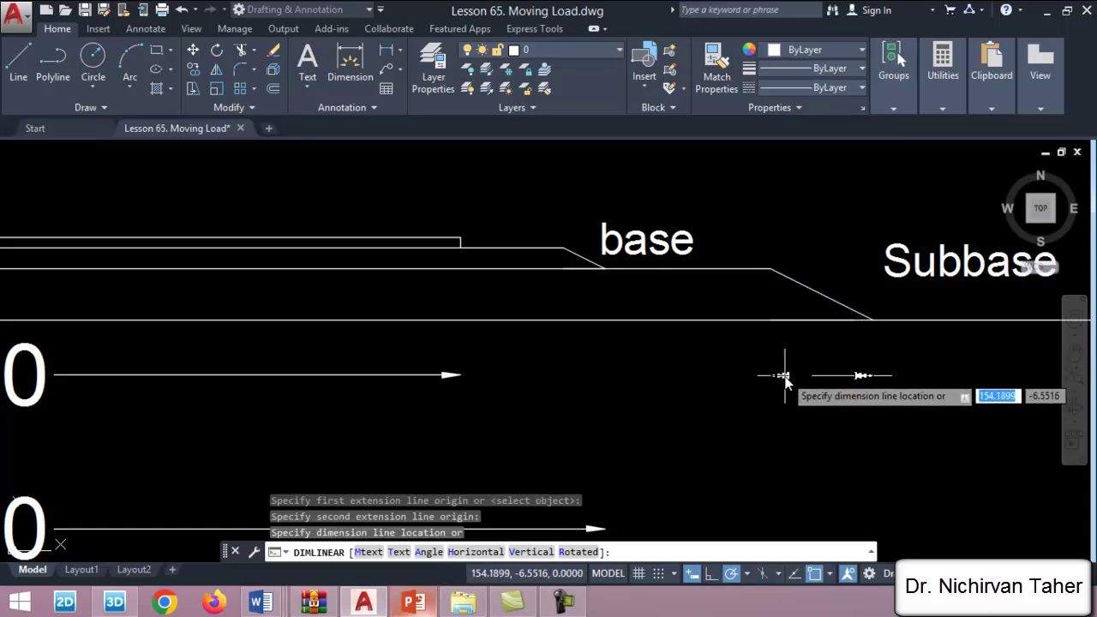
key(Escape)
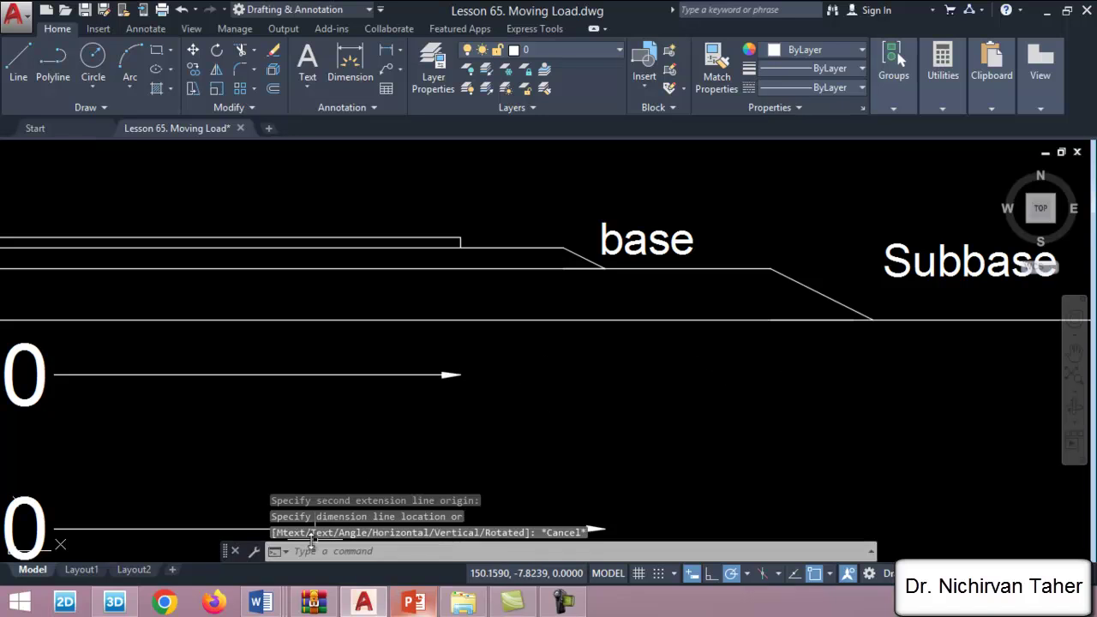
Step: Switch to PLAXIS 3D and place the subbase surface's second point at (8, 30, 0.5)
click(115, 603)
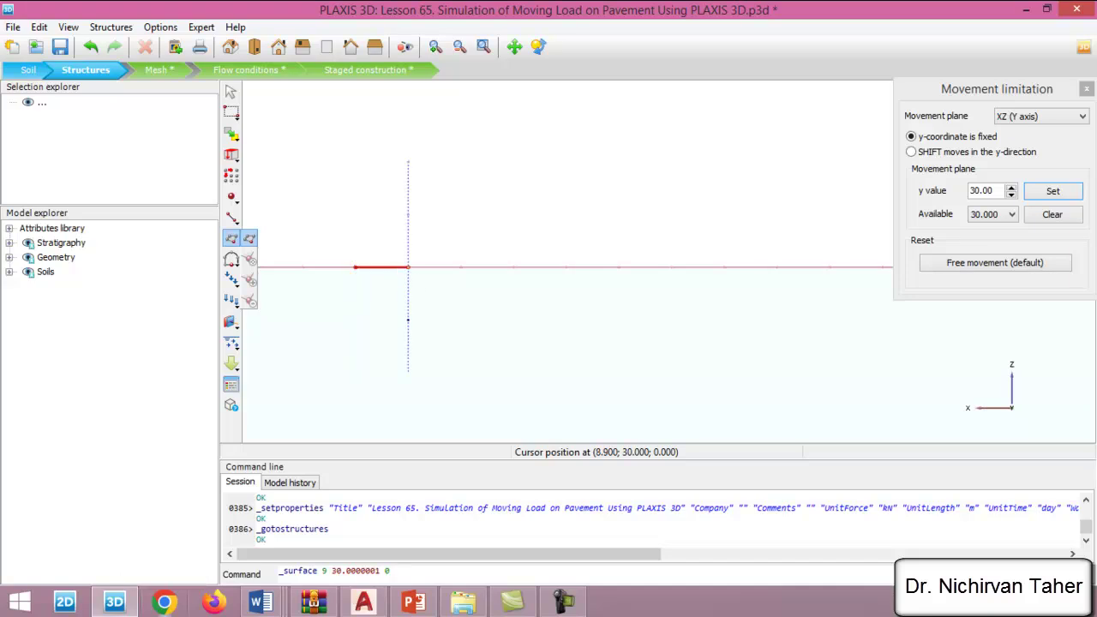
scroll(448, 272, down, 2)
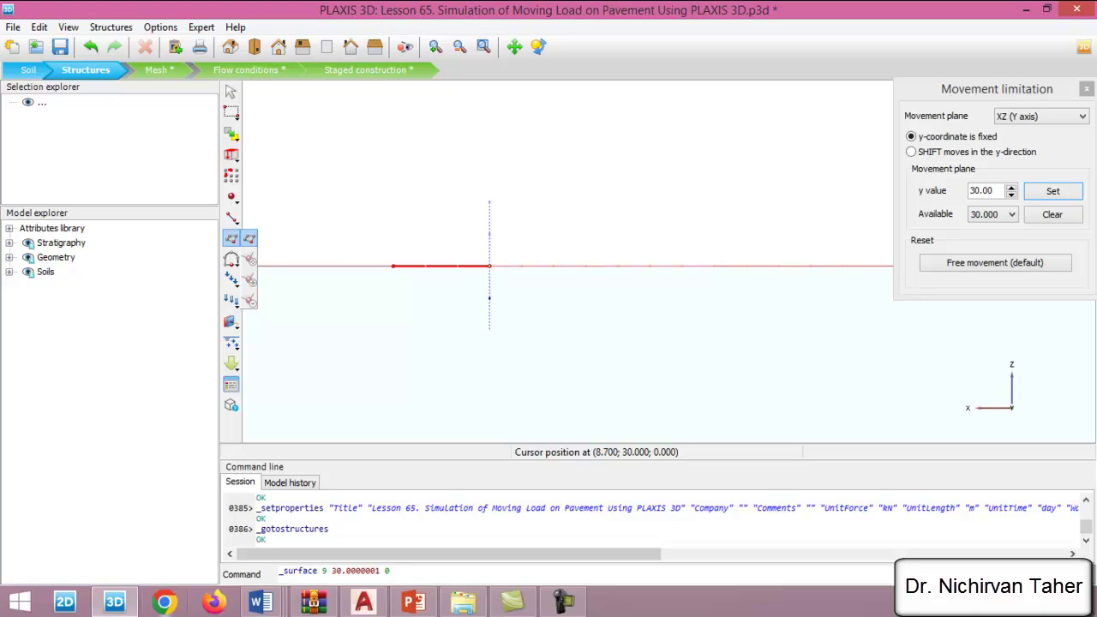
click(556, 268)
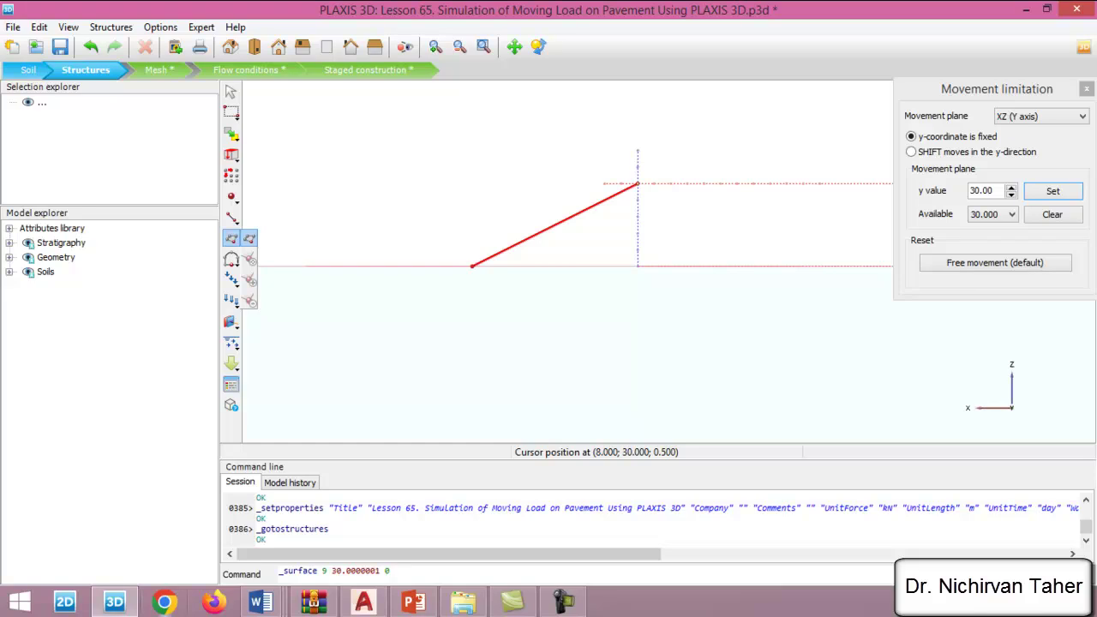
click(637, 183)
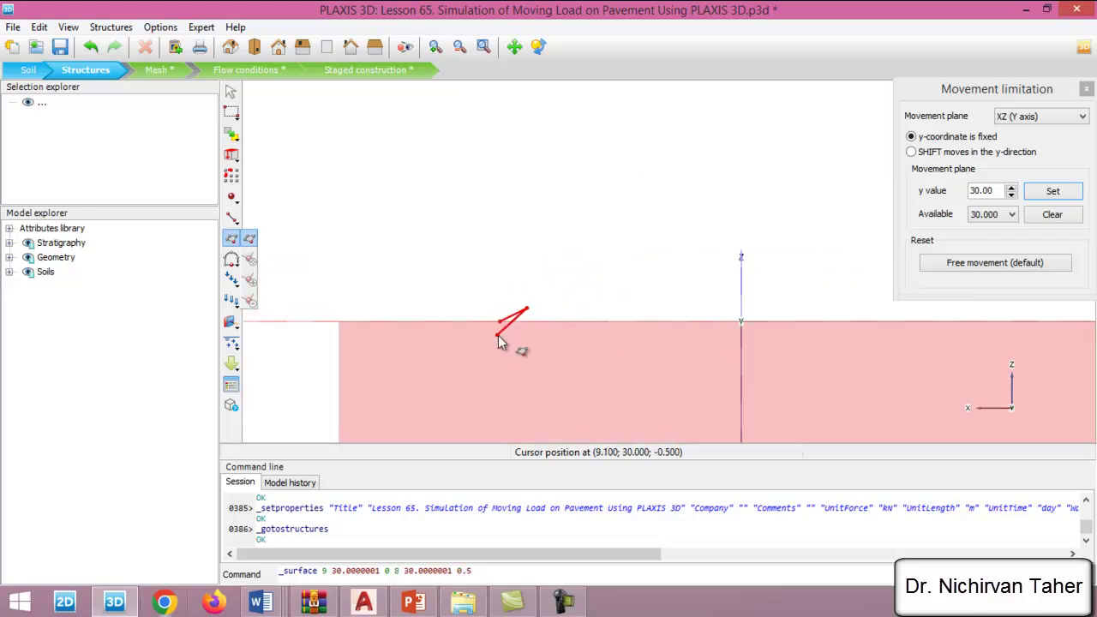
Step: Complete the trapezoidal subbase surface with points at (-8, 30, 0.5) and (-9, 30, 0), and accept the surface points
scroll(677, 317, up, 2)
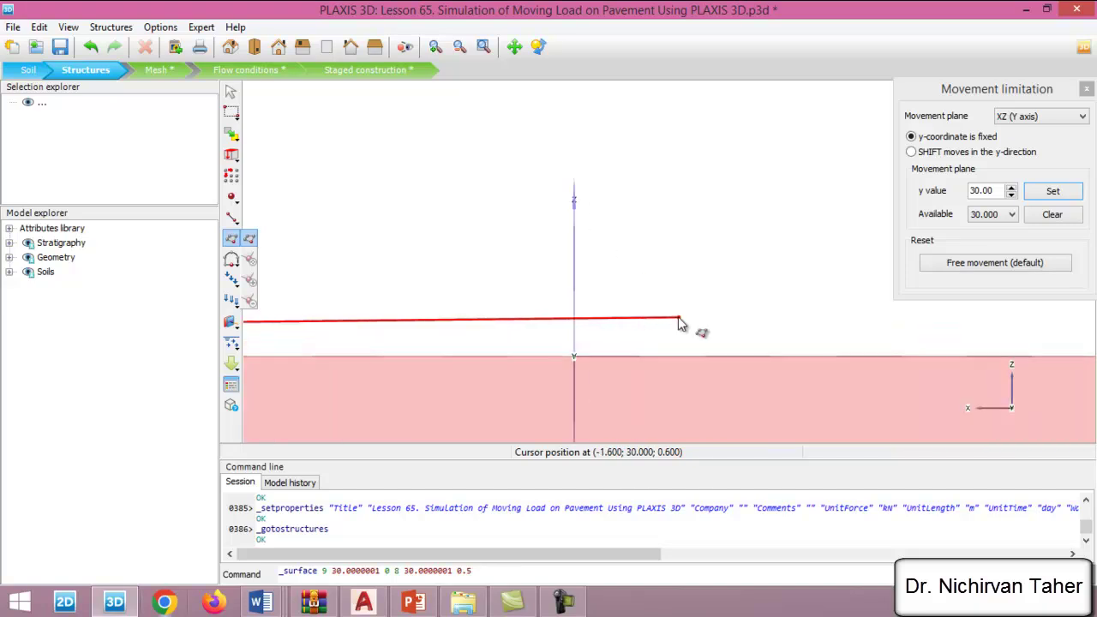
scroll(678, 321, down, 4)
scroll(678, 319, up, 3)
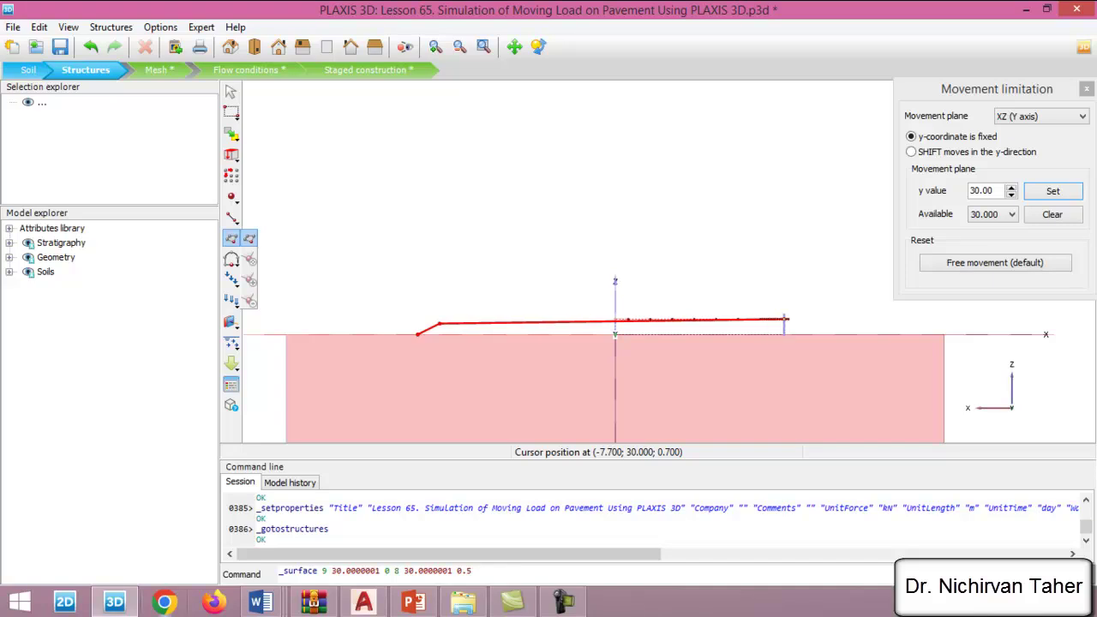
scroll(793, 319, up, 3)
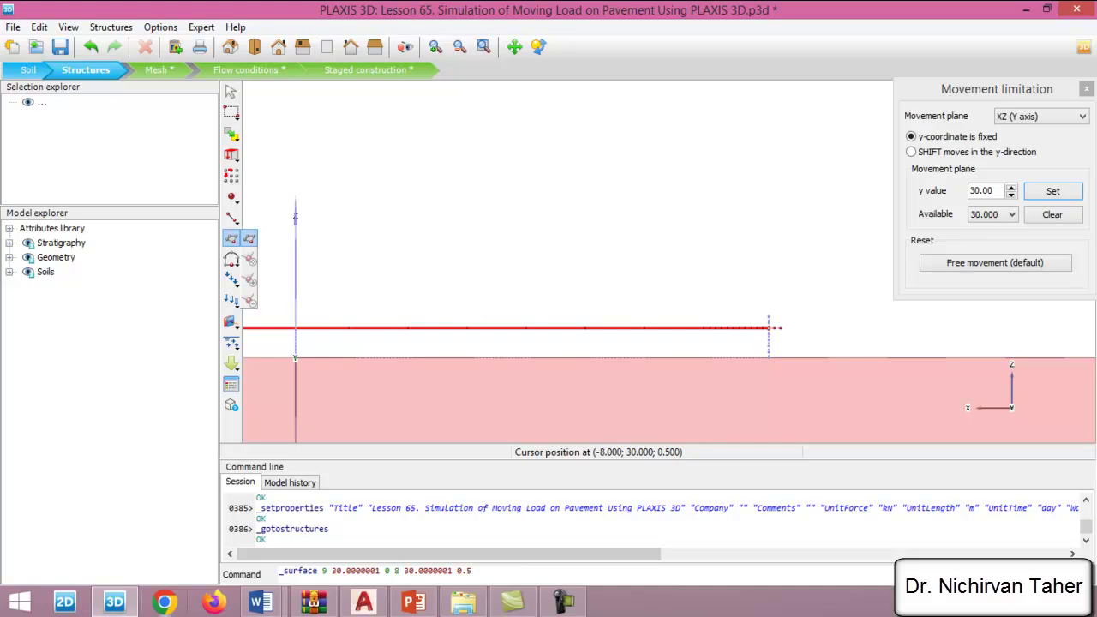
click(769, 328)
right_drag(776, 328, 789, 358)
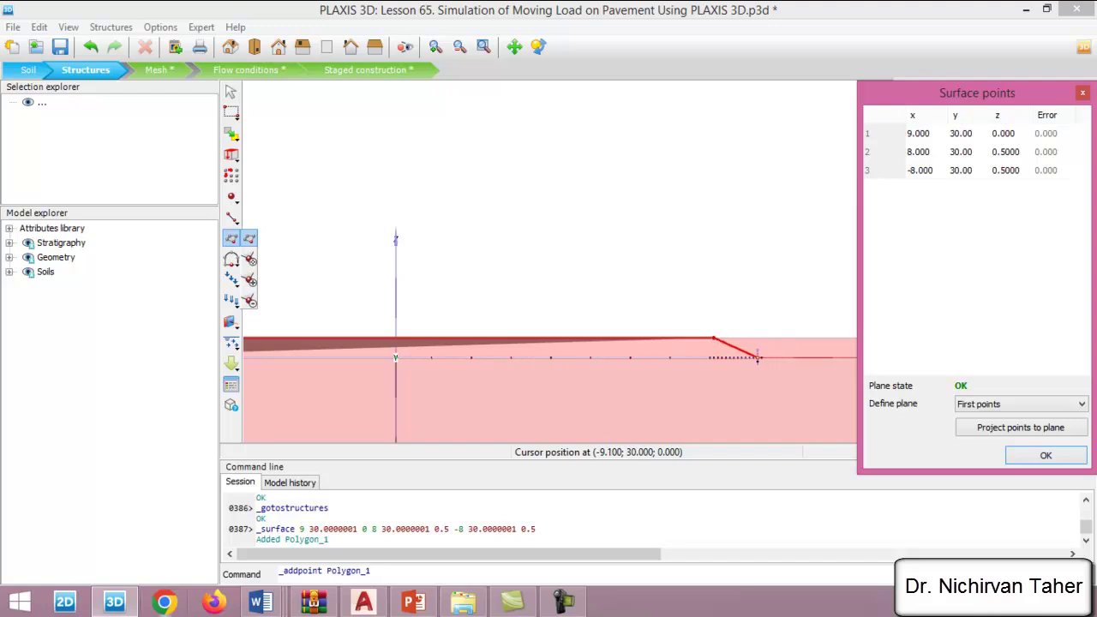
click(754, 356)
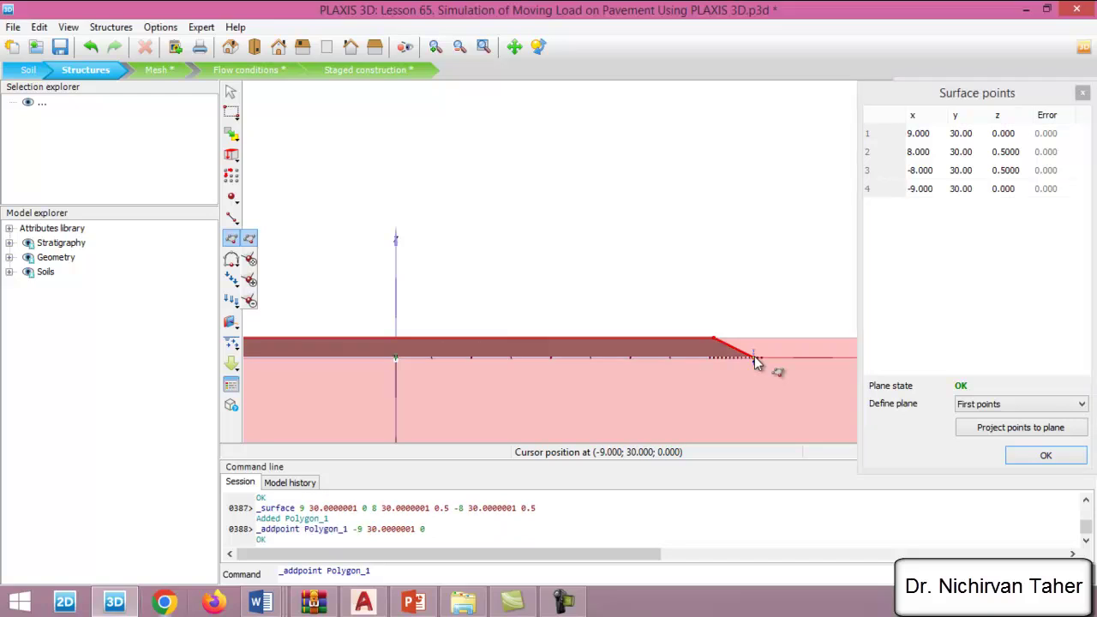
click(1046, 455)
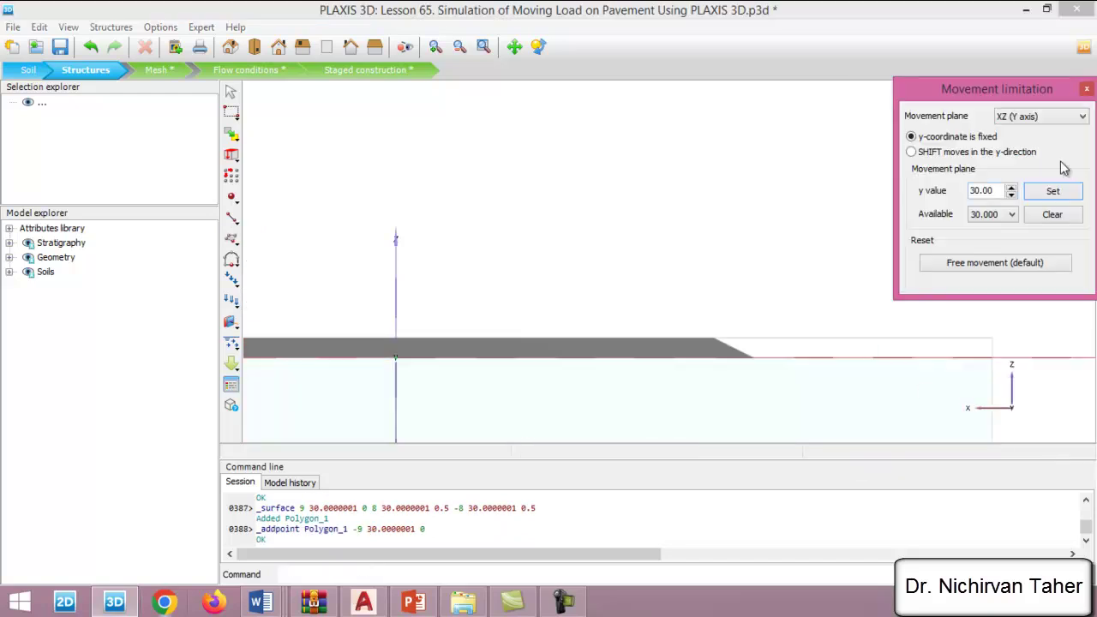
Step: Close the movement limitation settings, switch to the perspective view and select the subbase surface
click(1087, 91)
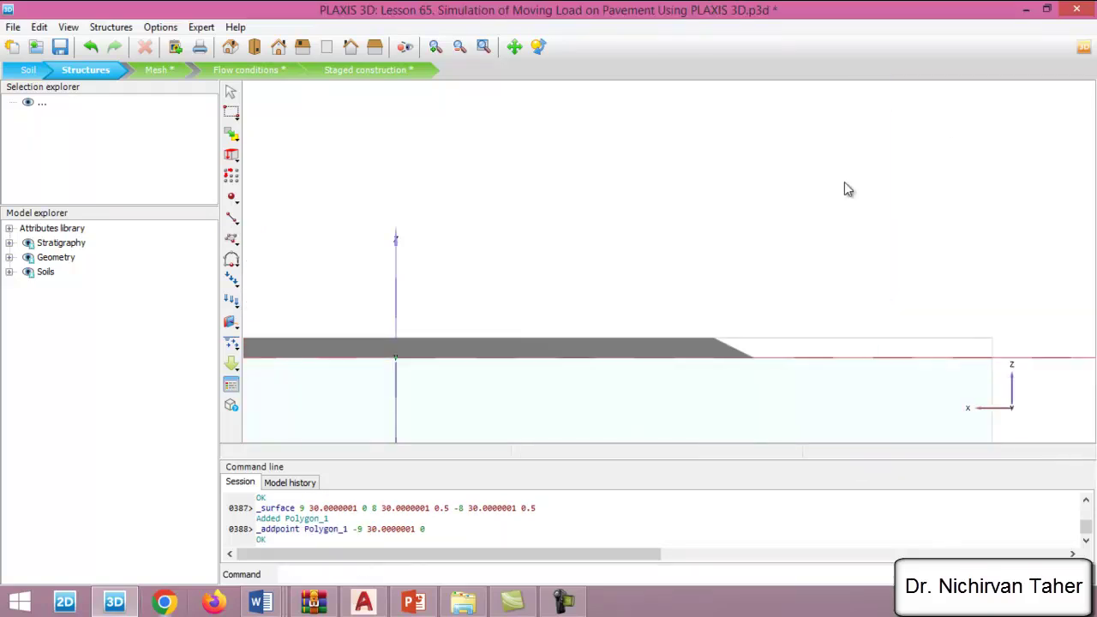
click(230, 47)
scroll(766, 176, up, 2)
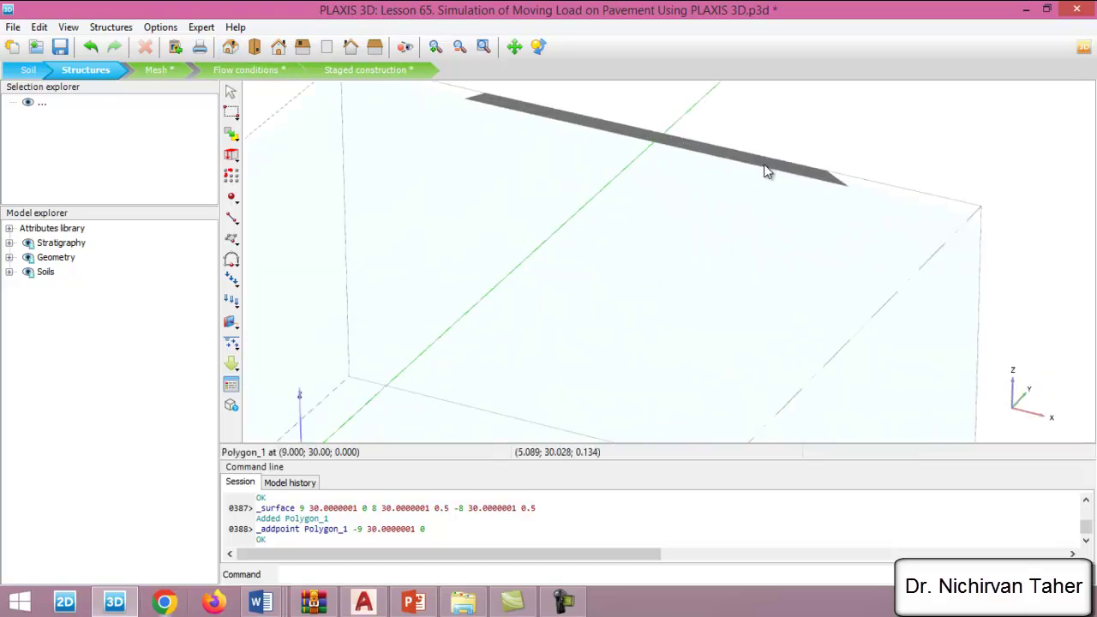
click(767, 163)
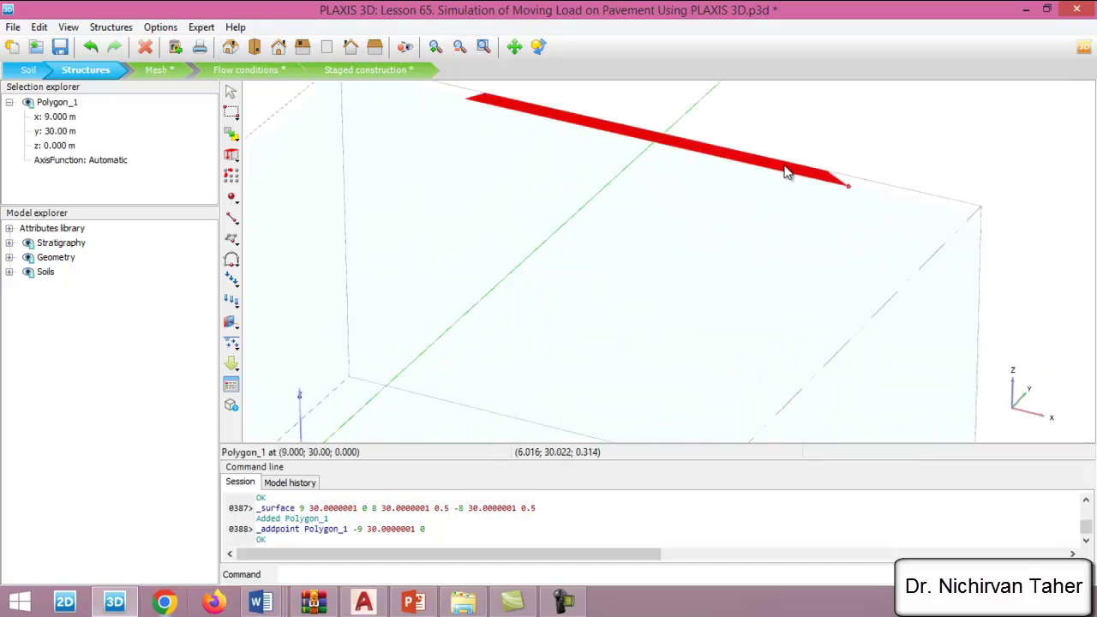
scroll(805, 184, down, 2)
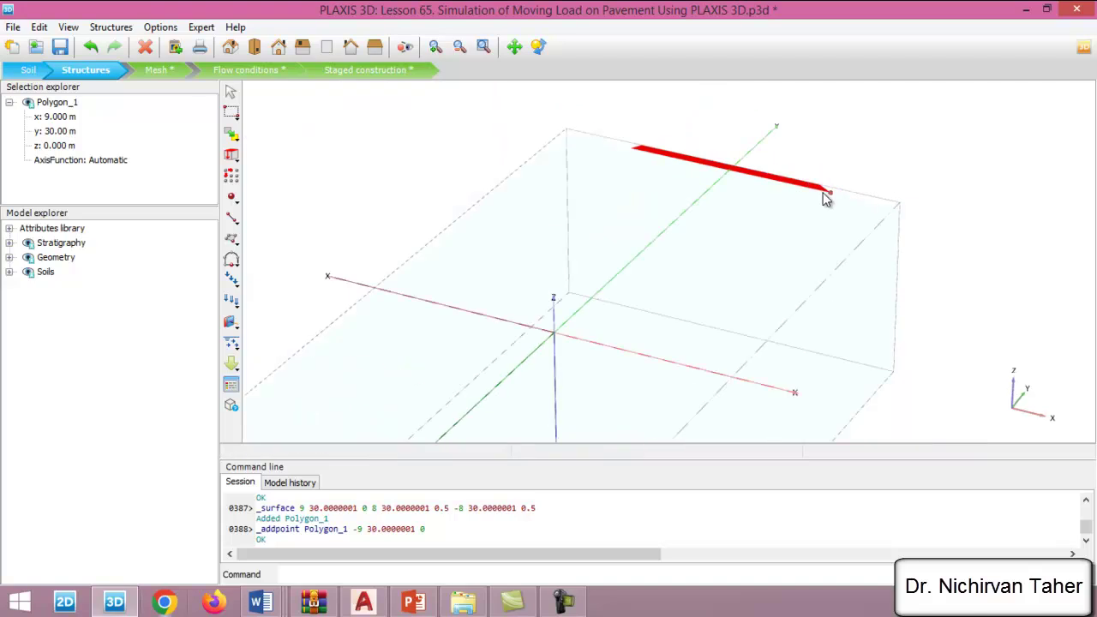
Step: Try to copy the subbase surface with a 1D array in the y direction, using 2 columns spaced -60 m, and undo it
click(232, 178)
drag(622, 120, 420, 102)
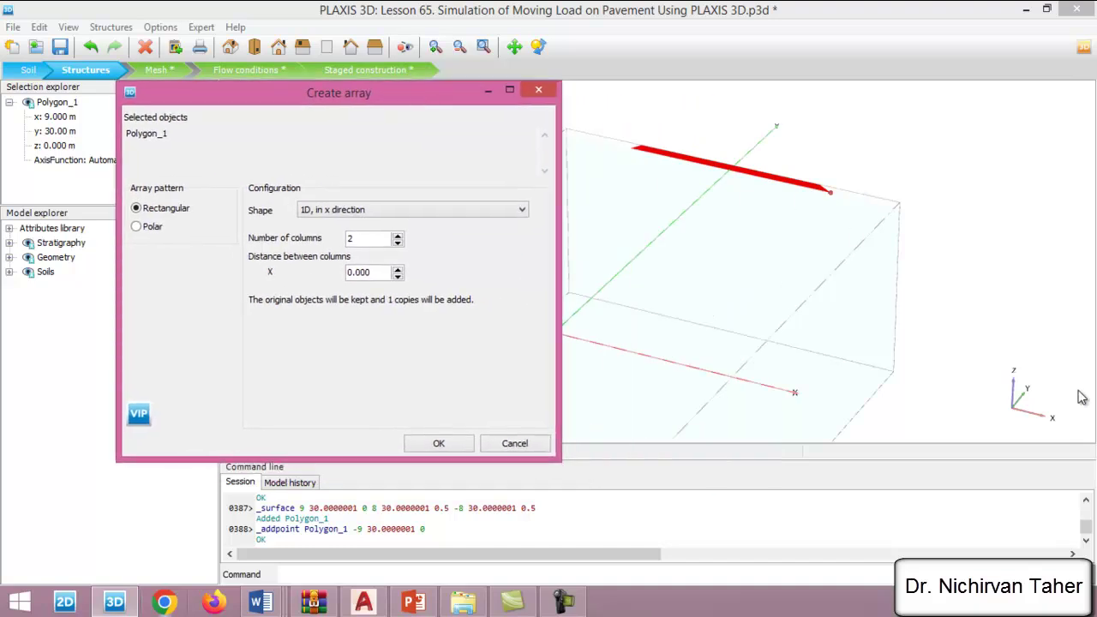
drag(378, 273, 337, 272)
text(-60)
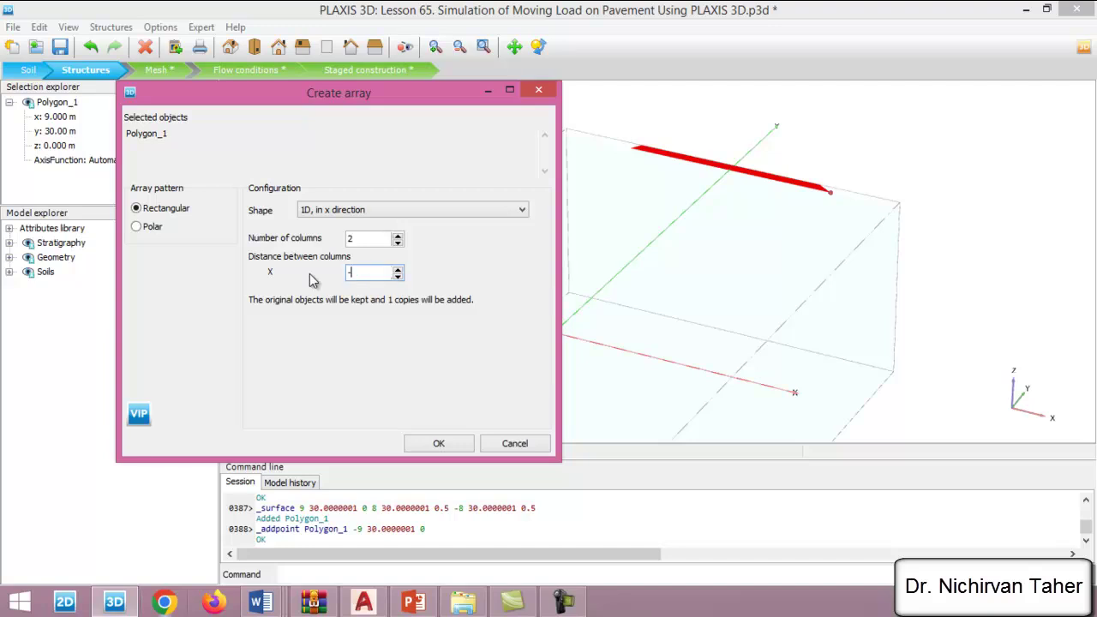
click(351, 210)
click(343, 224)
click(461, 443)
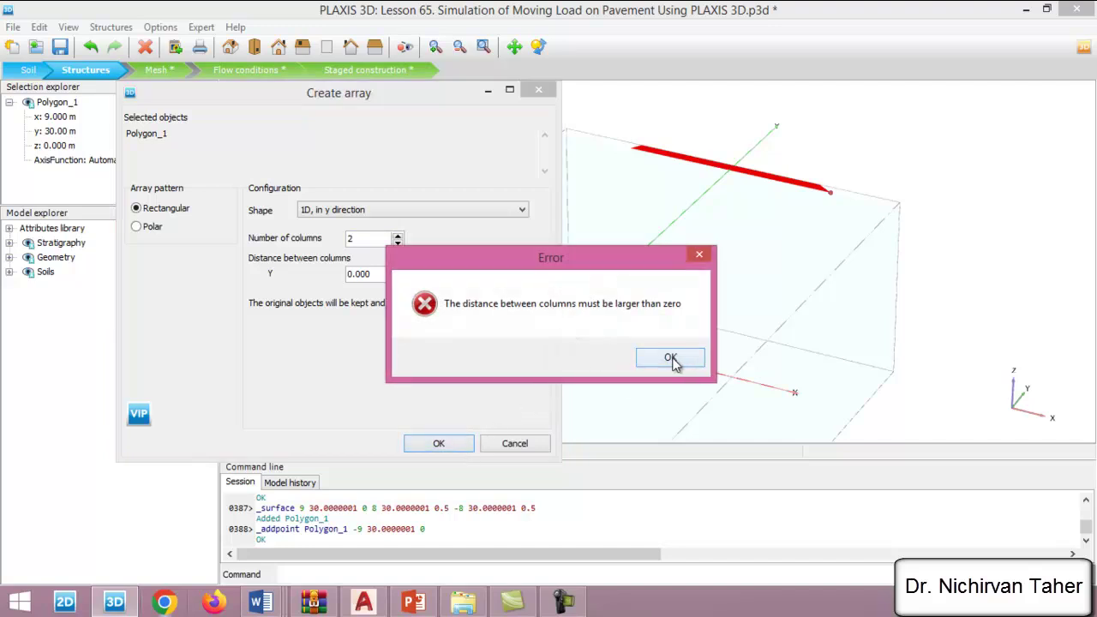
click(671, 358)
double_click(386, 281)
text(-60)
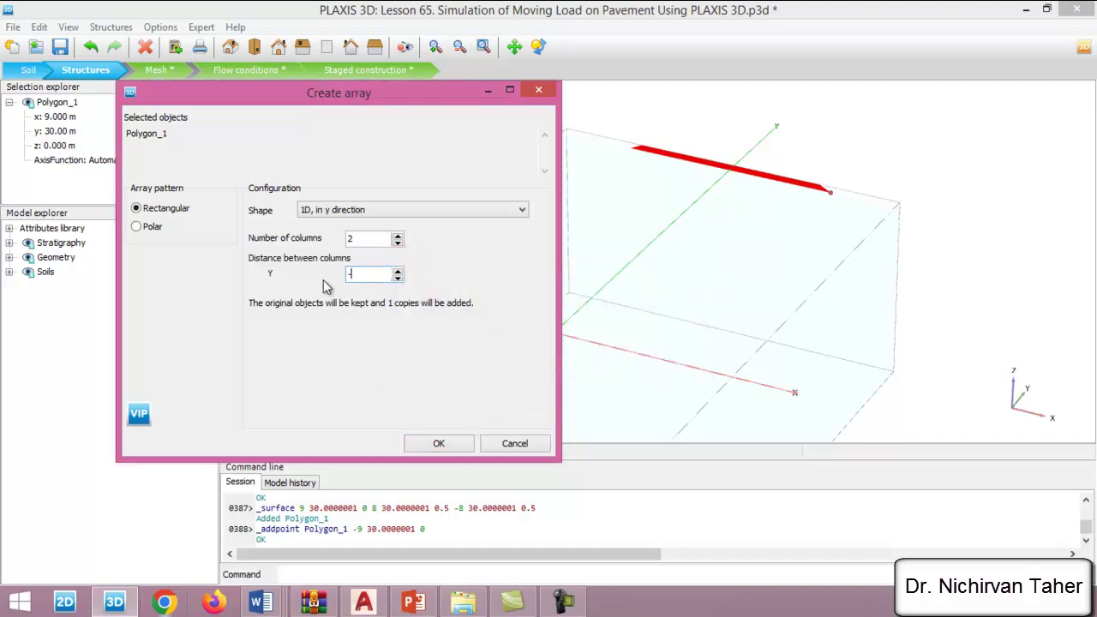
click(452, 445)
scroll(718, 184, down, 3)
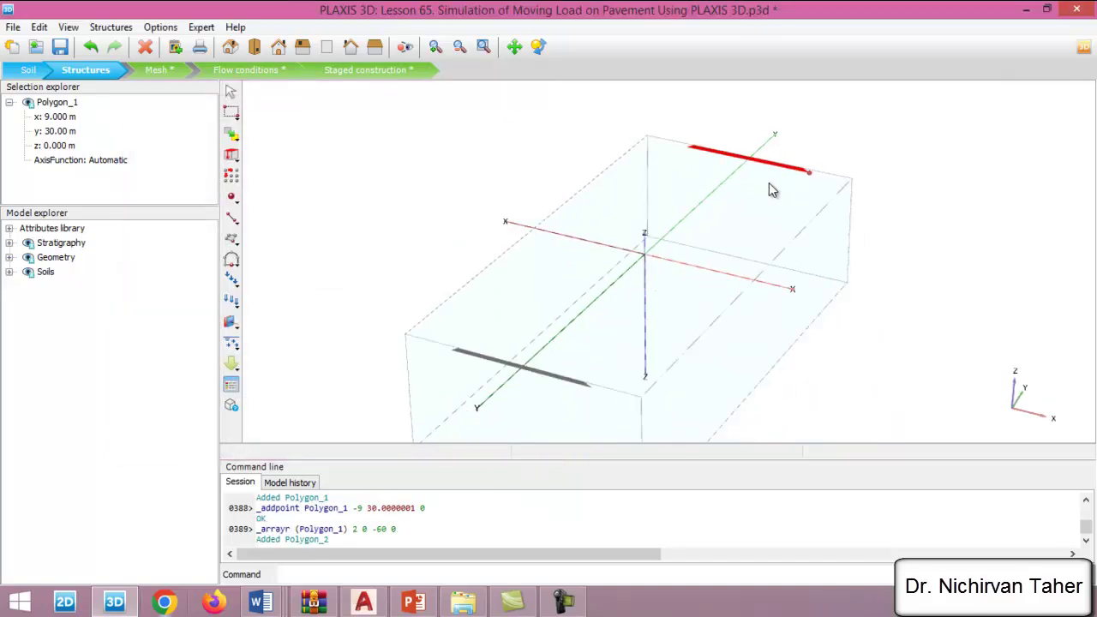
key(ctrl+z)
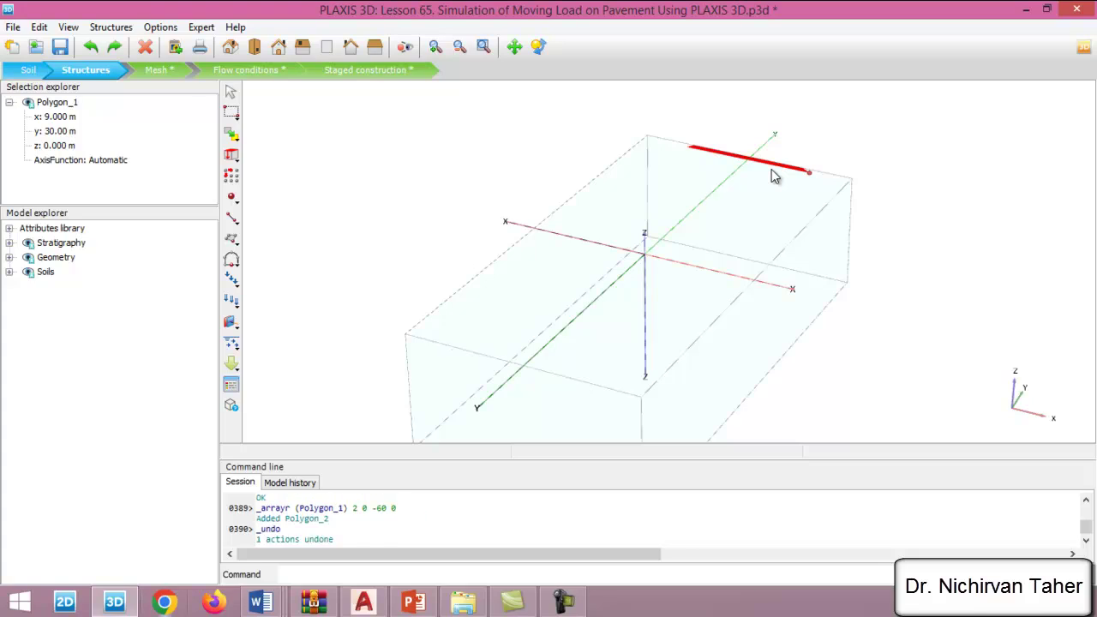
Step: Extrude the subbase surface into a volume with an extrusion vector of -60 m in y and 0 in x and z
scroll(776, 163, up, 3)
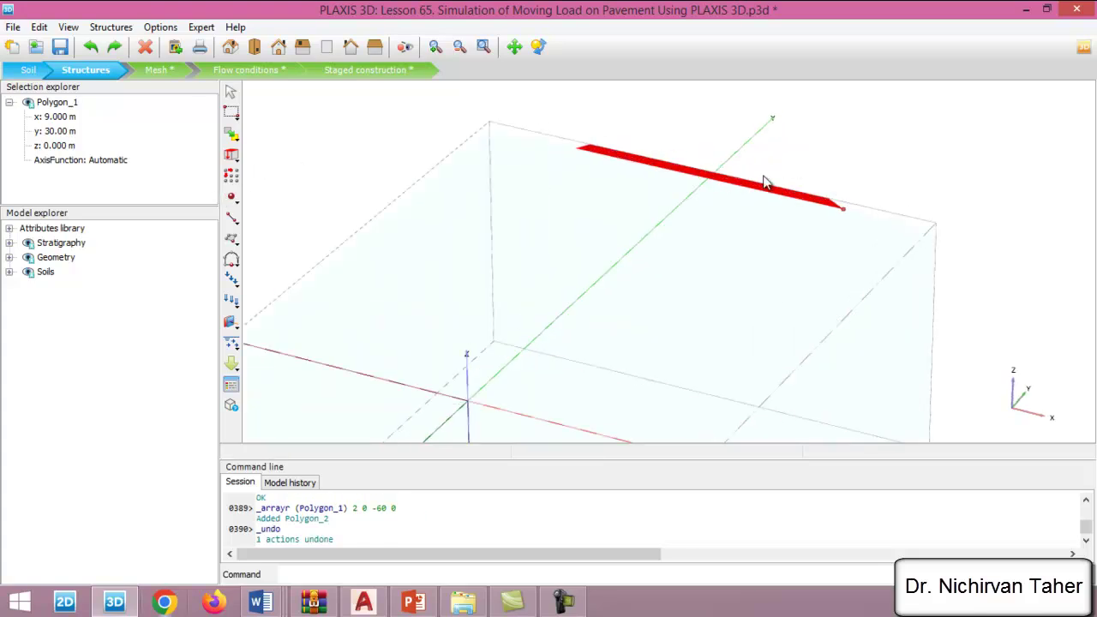
click(231, 156)
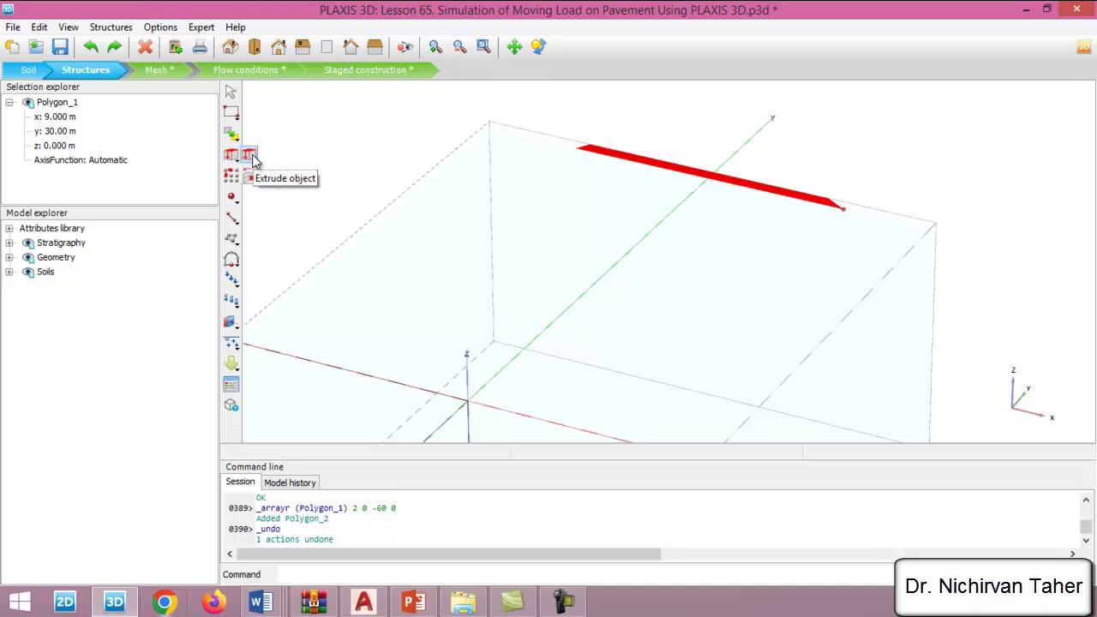
click(249, 154)
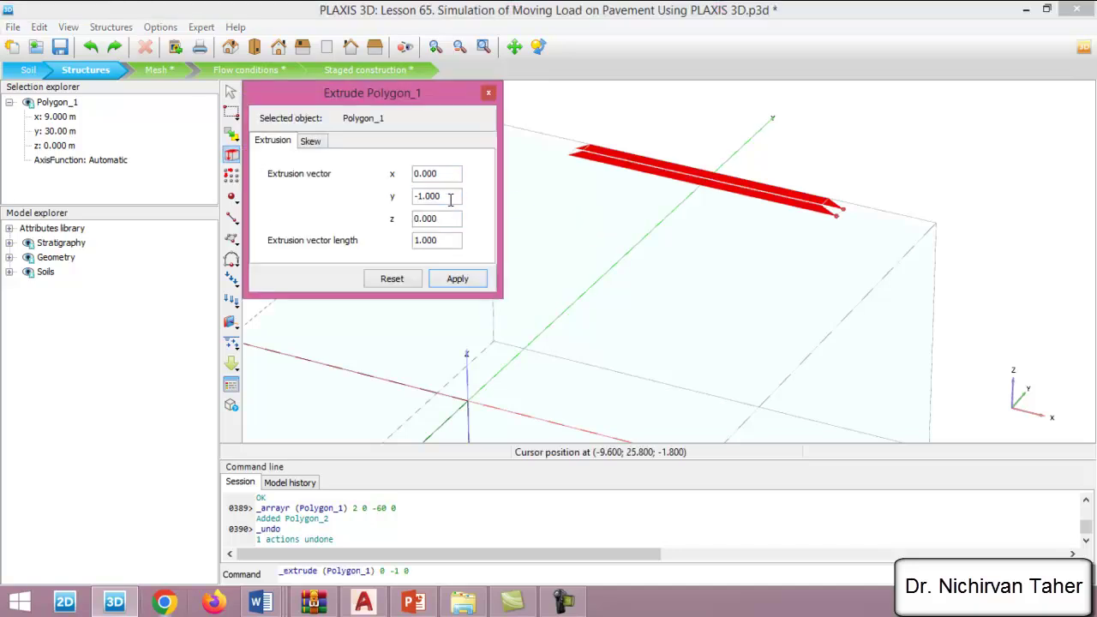
drag(451, 198, 415, 198)
text(60)
click(442, 219)
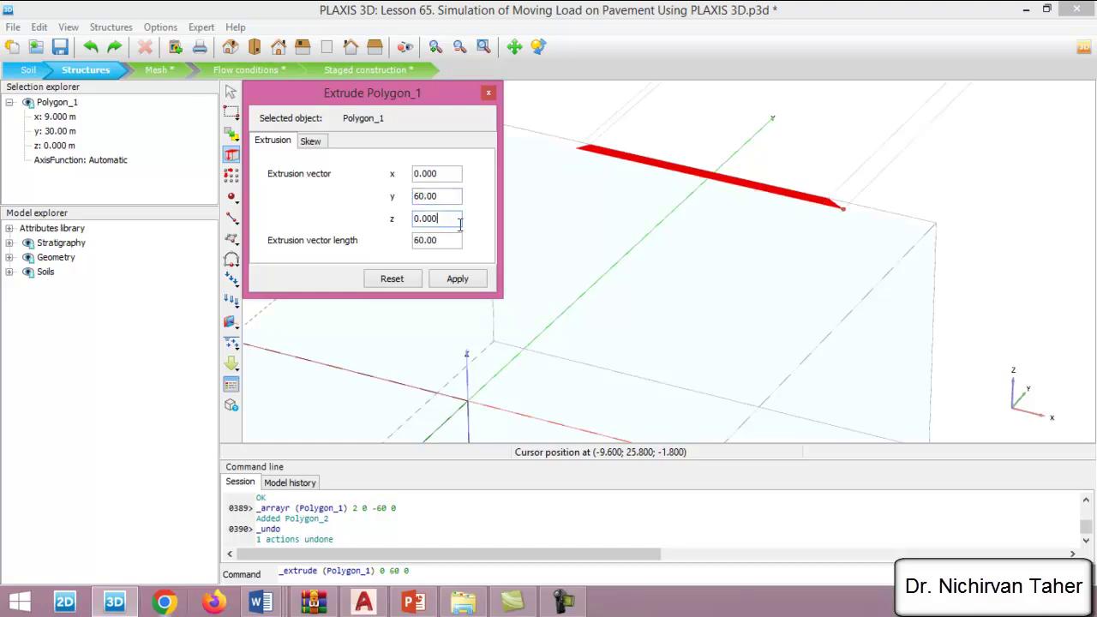
drag(443, 197, 414, 197)
click(448, 220)
click(460, 280)
scroll(664, 203, down, 5)
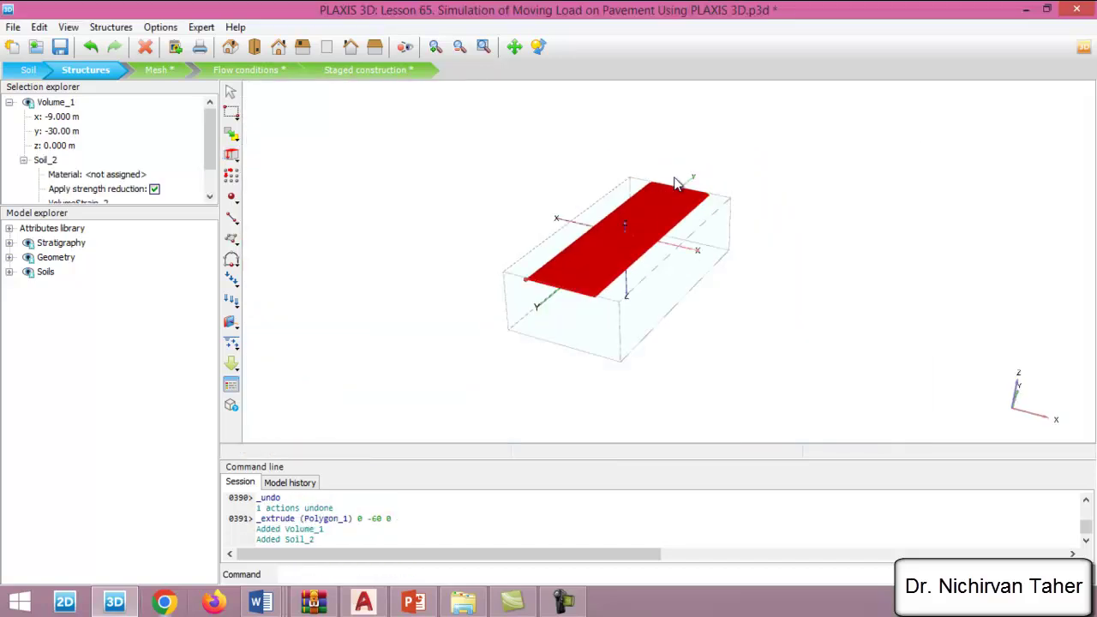
Step: Delete the original trapezoidal surface left at the y = 30 end of the extruded subbase volume
click(645, 294)
scroll(633, 247, up, 3)
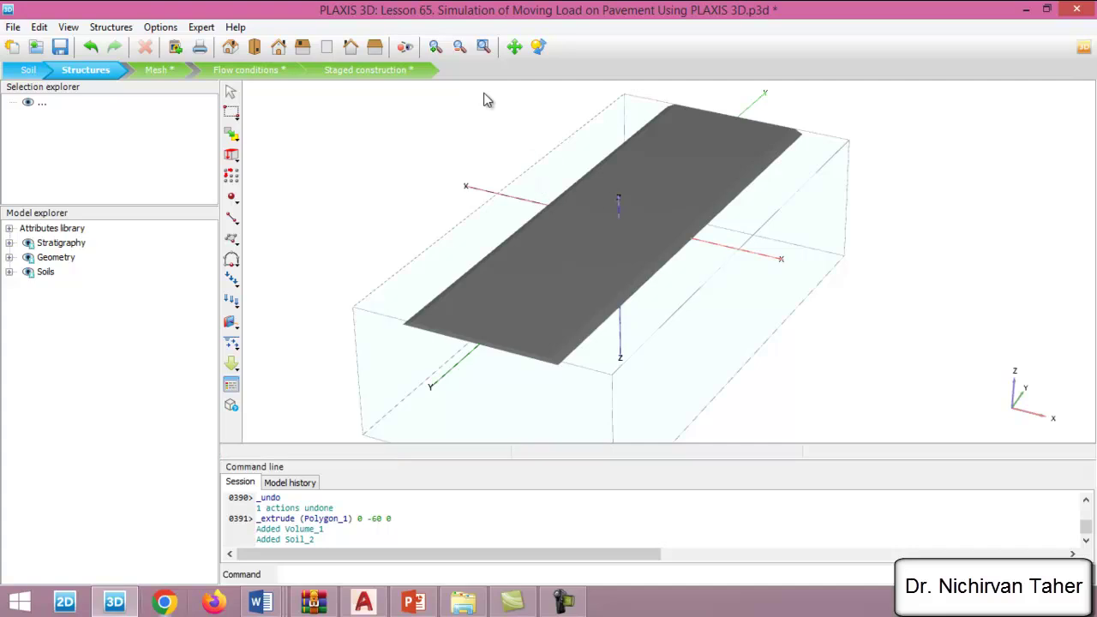
click(538, 46)
drag(847, 231, 361, 202)
scroll(877, 277, up, 3)
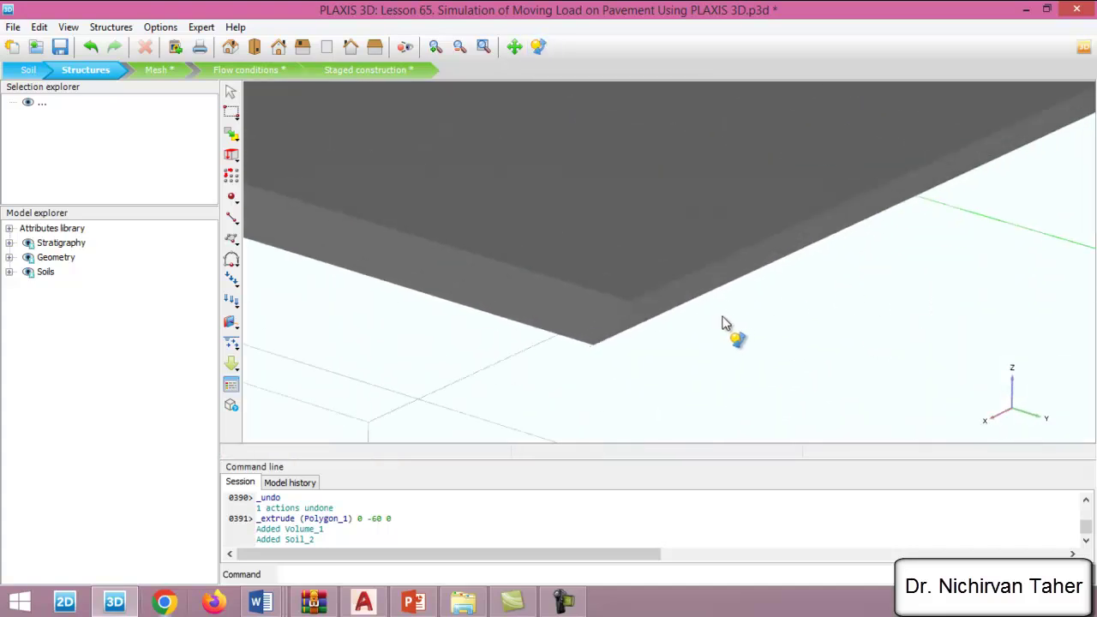
scroll(723, 309, down, 1)
scroll(712, 300, down, 4)
drag(693, 300, 484, 290)
scroll(484, 289, up, 5)
click(480, 247)
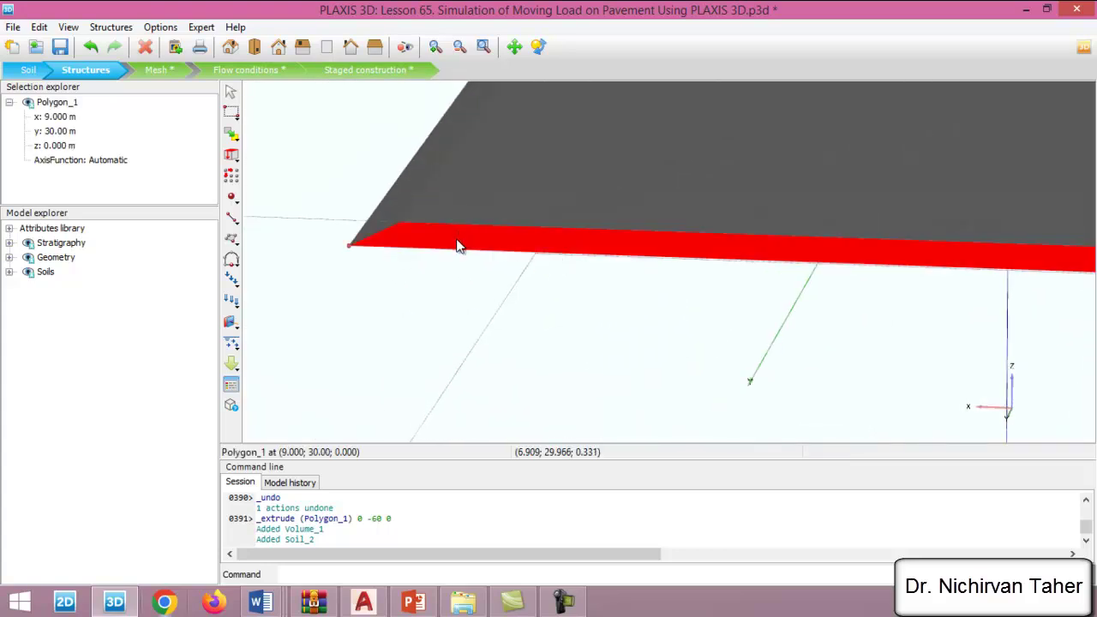
key(Delete)
scroll(517, 282, down, 4)
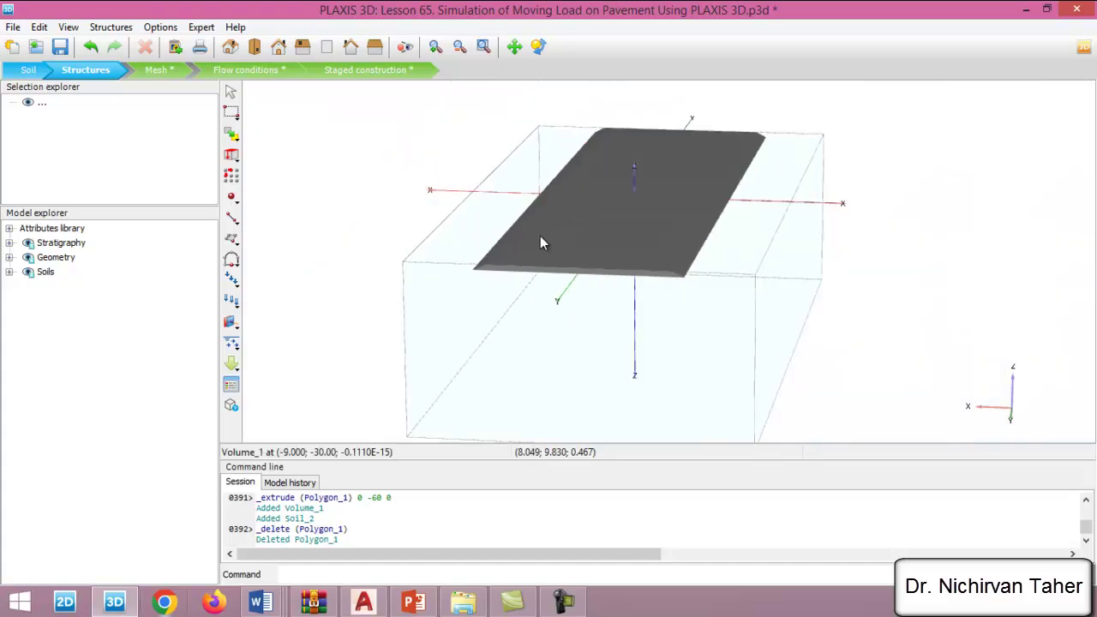
Step: Assign the Subbase material set to the extruded pavement volume and close the material sets
click(232, 388)
drag(469, 95, 790, 94)
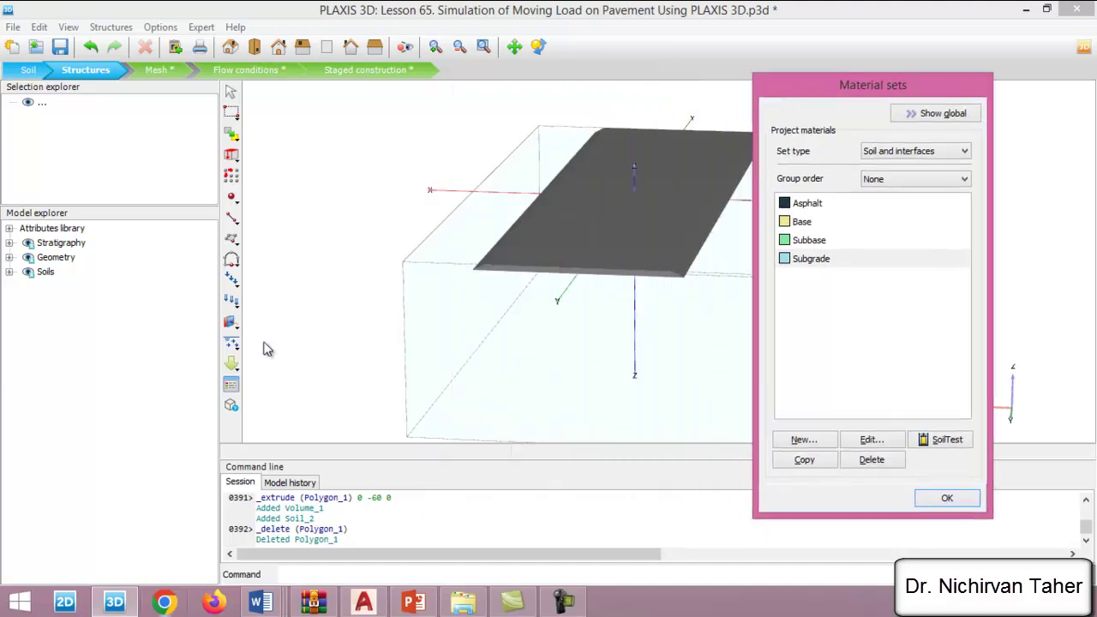
click(815, 244)
drag(817, 246, 656, 261)
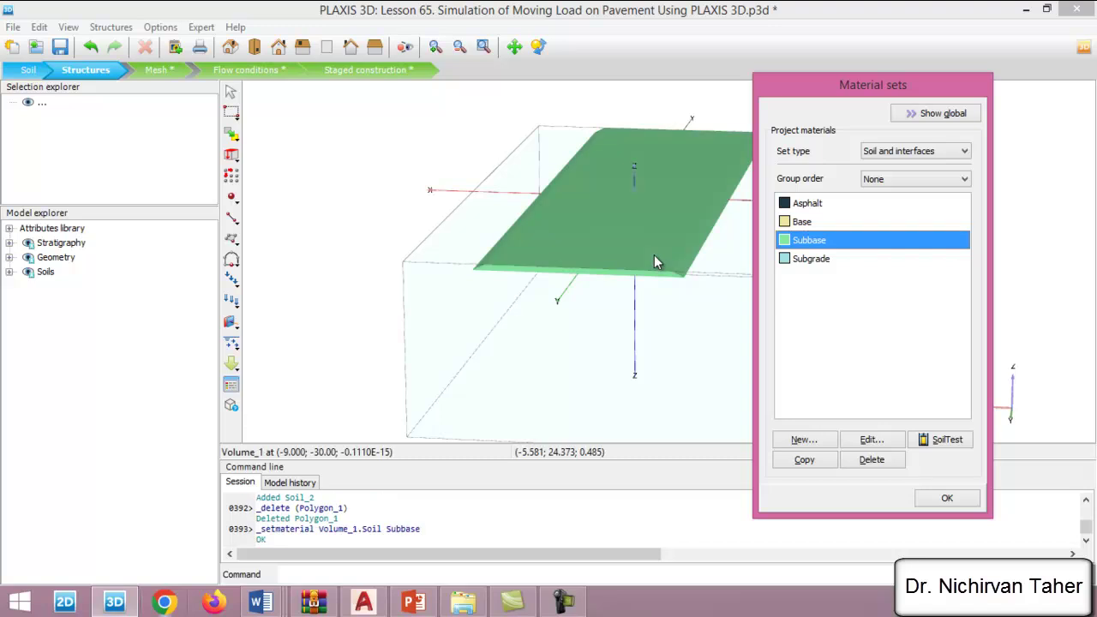
click(947, 498)
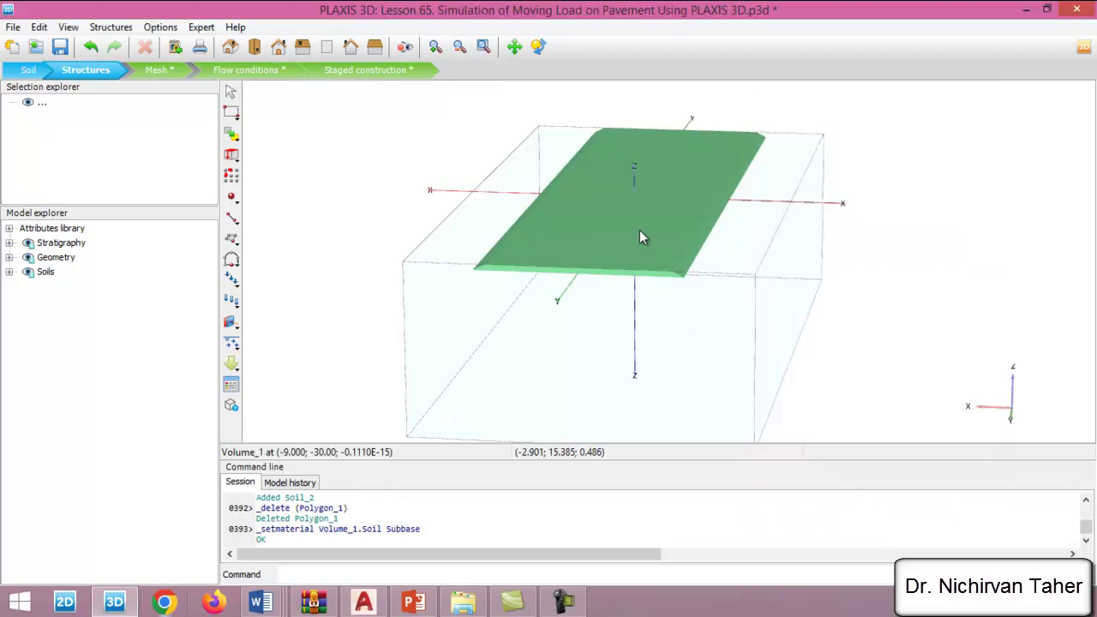
scroll(632, 213, down, 3)
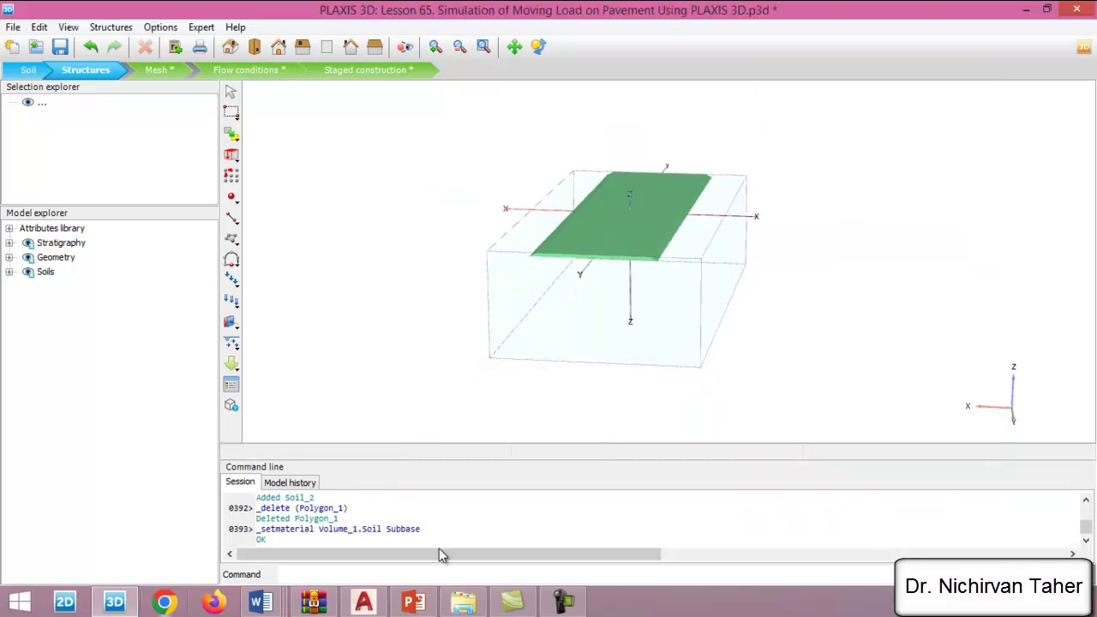
Step: Switch to AutoCAD, measure the base layer's thickness with a trial linear dimension and review the layer widths in the cross-section
click(363, 603)
scroll(727, 311, down, 3)
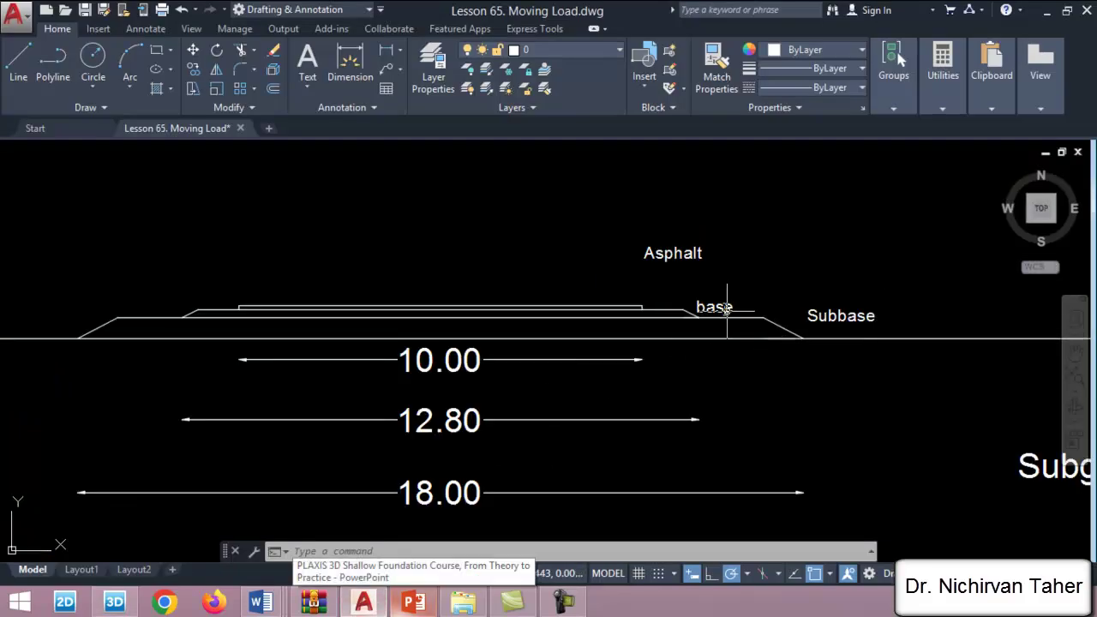
scroll(727, 311, up, 2)
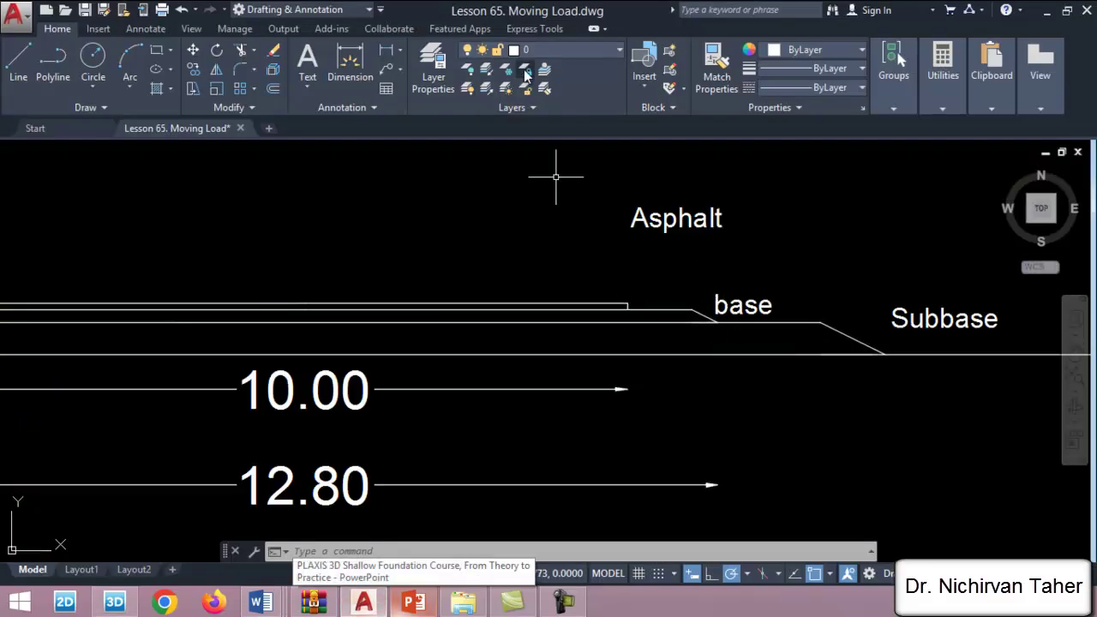
click(386, 50)
scroll(698, 296, up, 4)
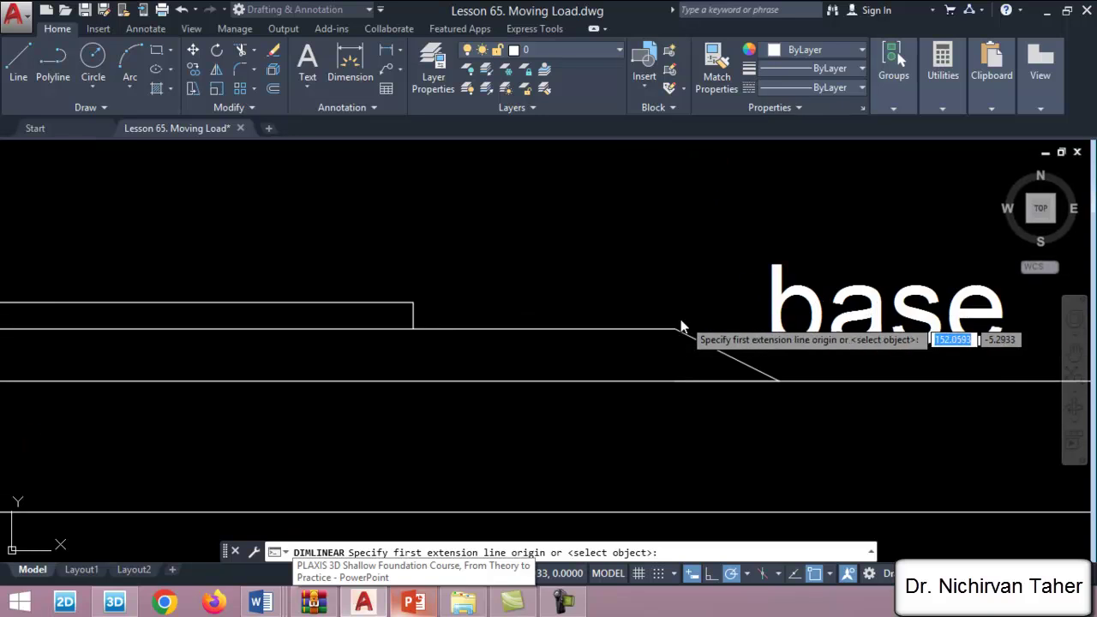
click(682, 327)
click(674, 381)
scroll(688, 335, down, 4)
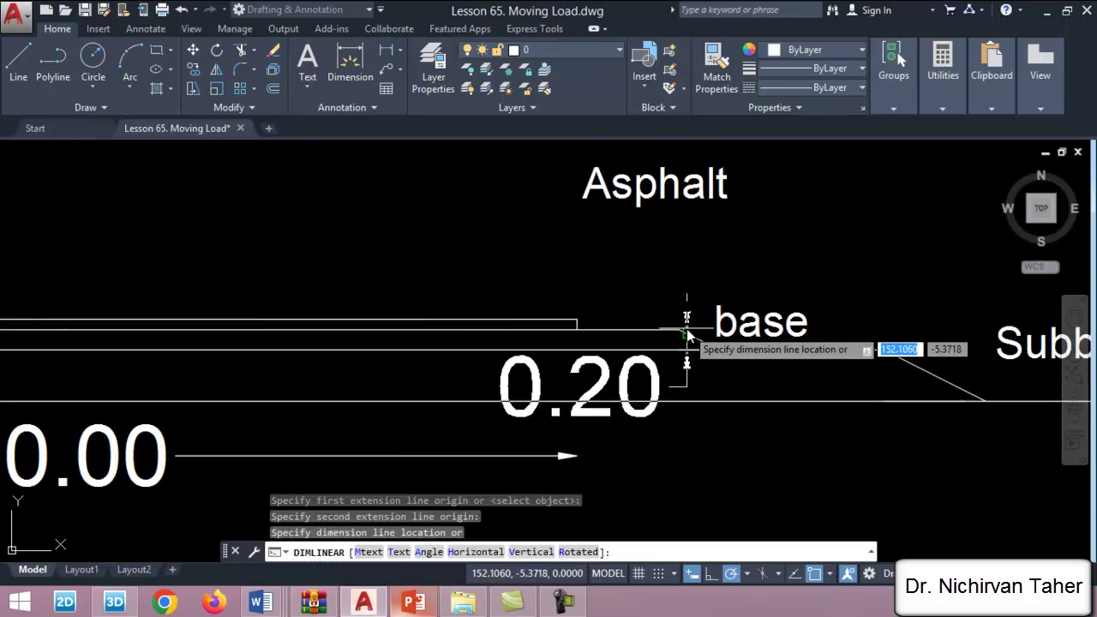
scroll(690, 334, down, 4)
key(Escape)
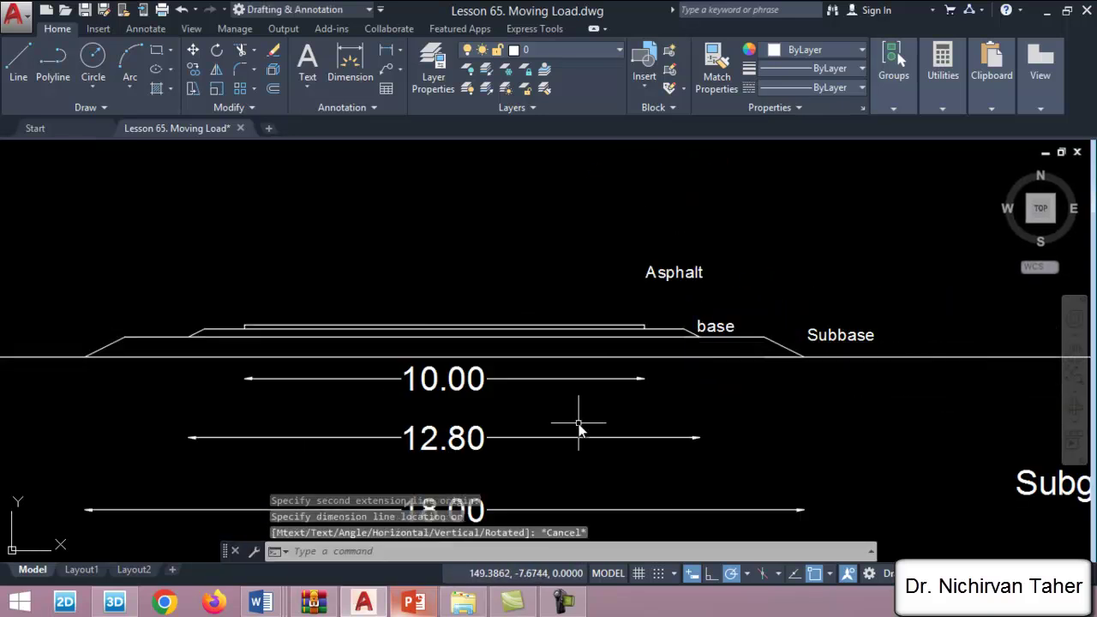
scroll(578, 429, down, 2)
scroll(449, 470, up, 3)
scroll(453, 460, down, 2)
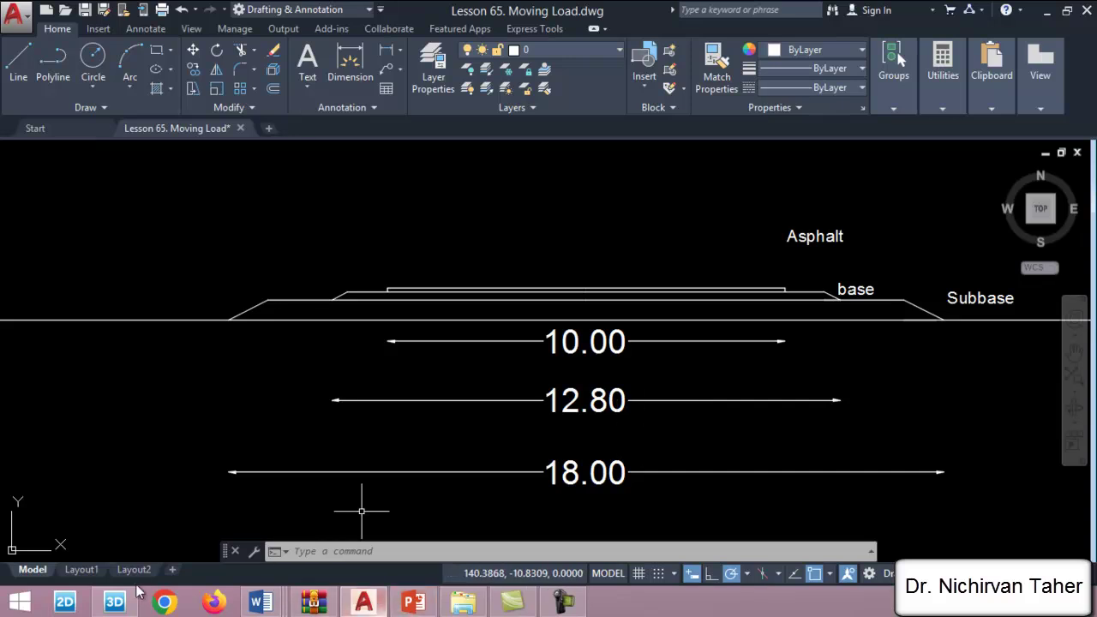
Step: Switch to PLAXIS 3D and begin the base layer's surface at y = 30 with points (-6.4, 30, 0.5) and (-6, 30, 0.7)
click(115, 603)
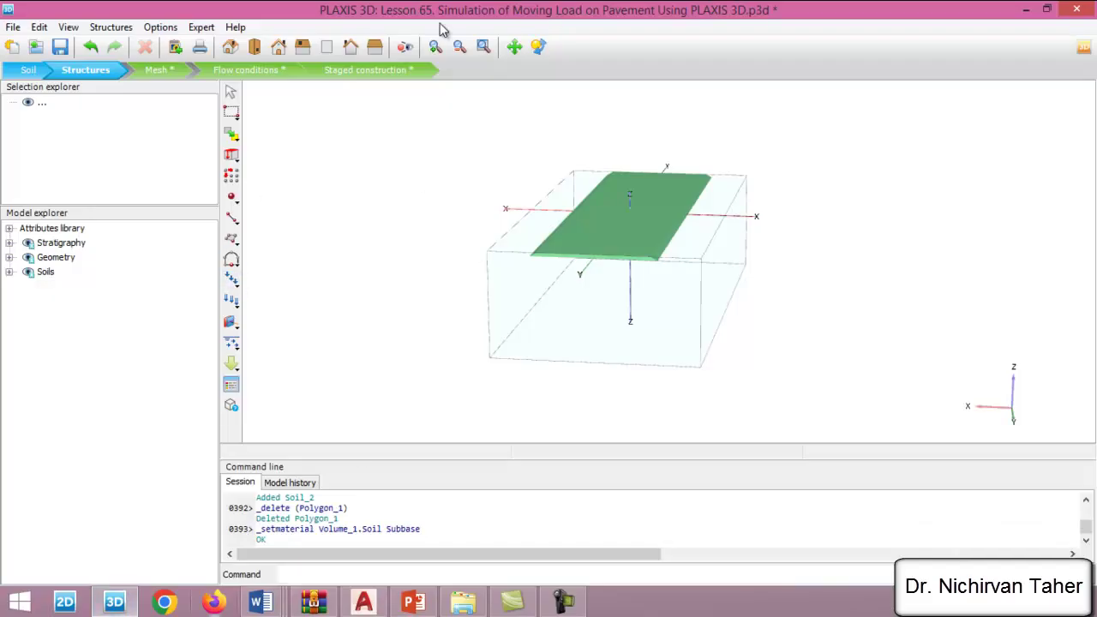
click(278, 49)
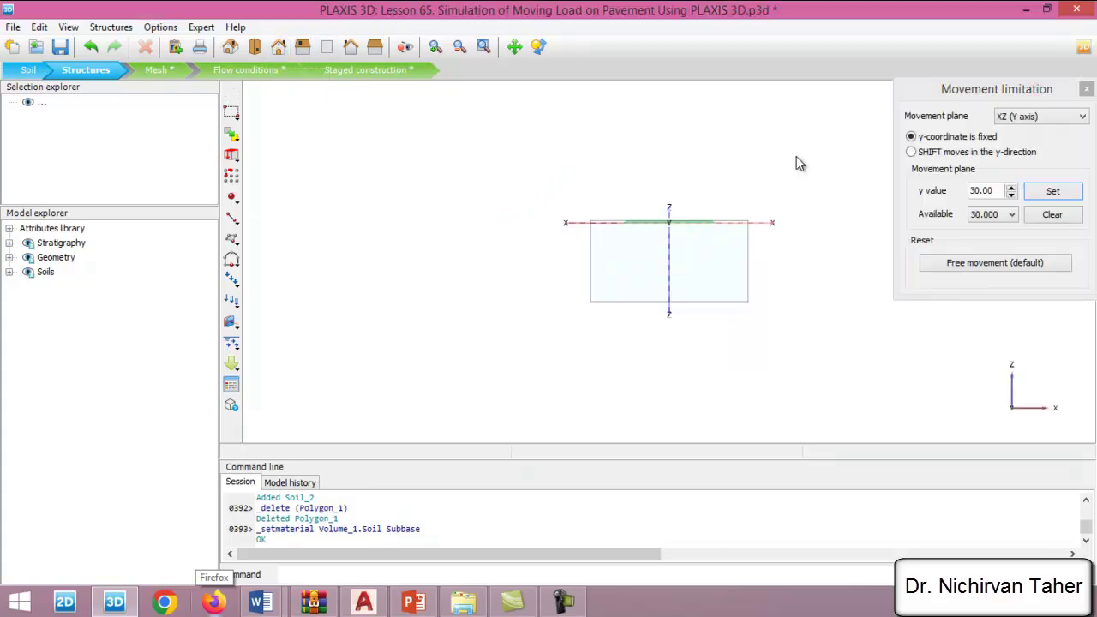
scroll(664, 210, up, 5)
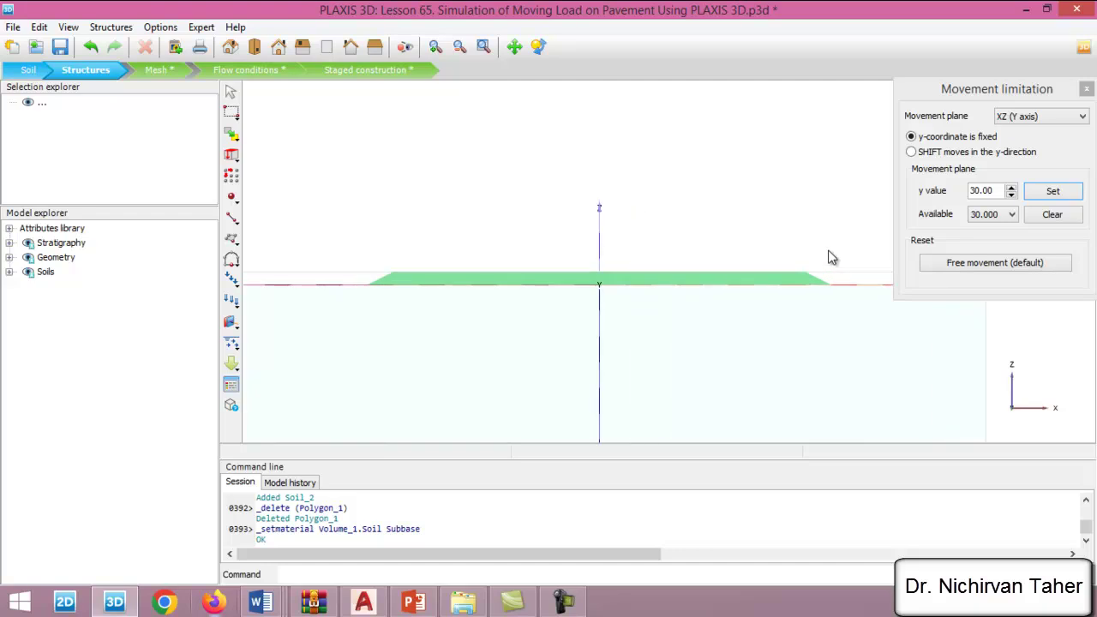
click(232, 240)
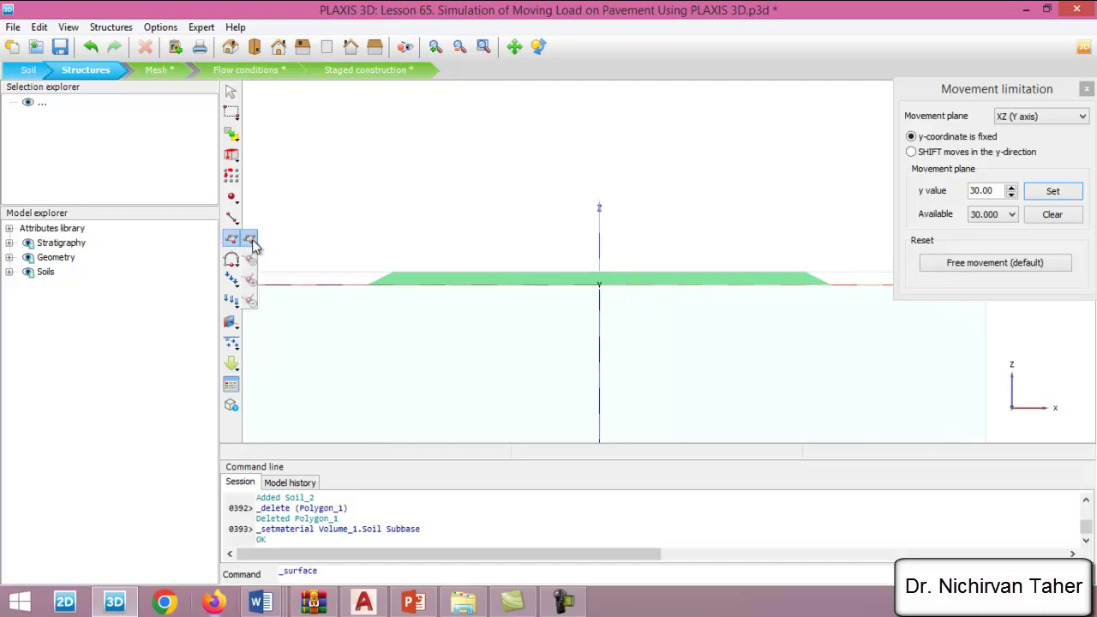
click(250, 240)
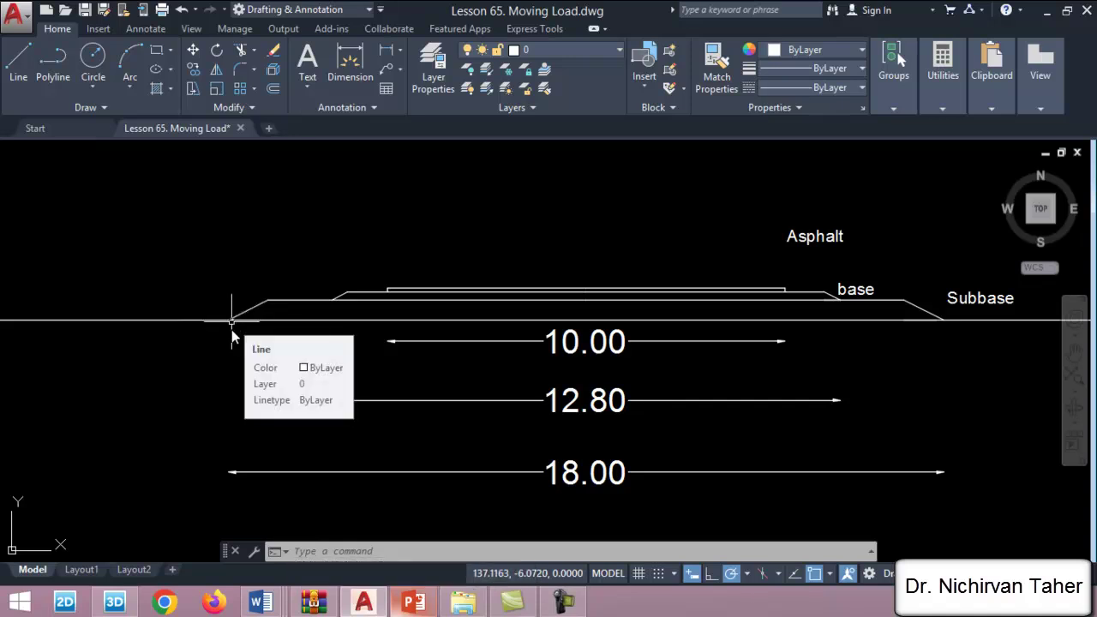
click(115, 602)
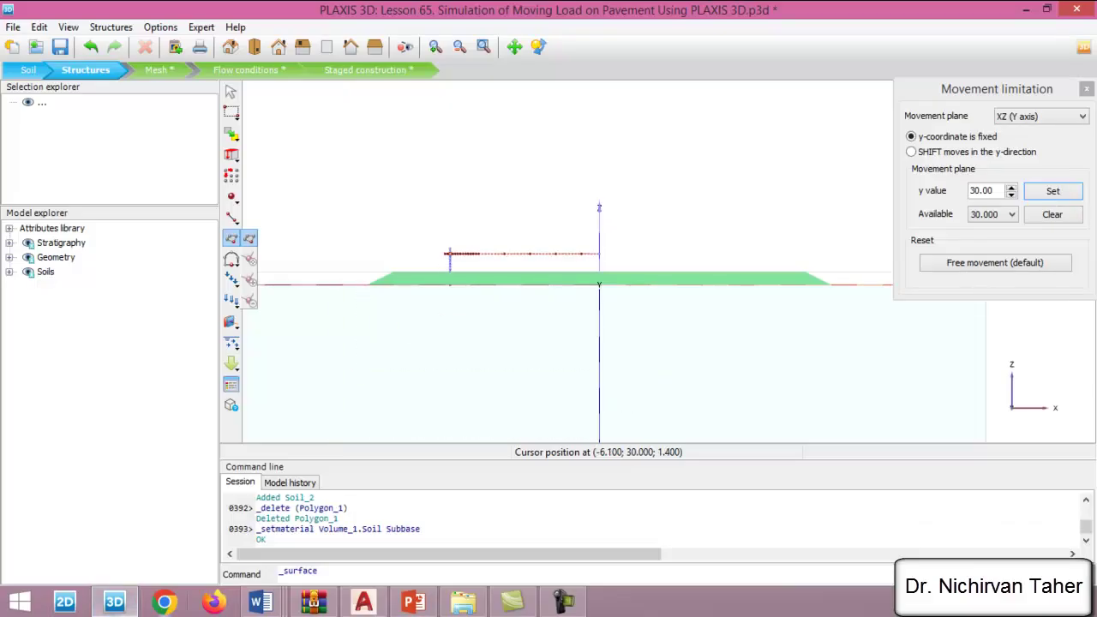
scroll(477, 268, up, 2)
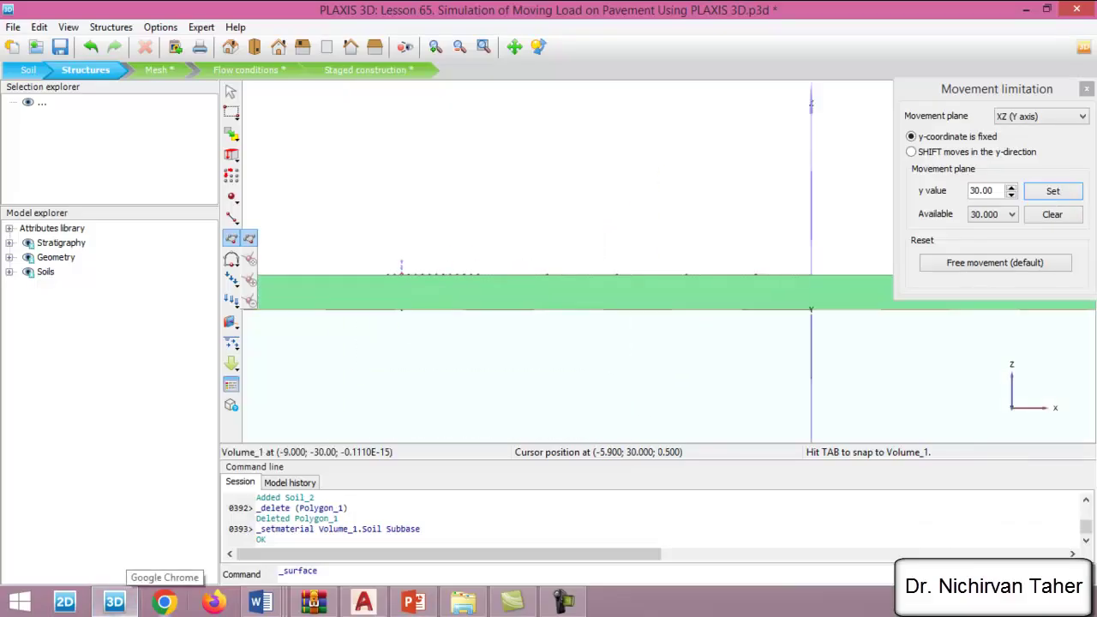
scroll(387, 268, up, 1)
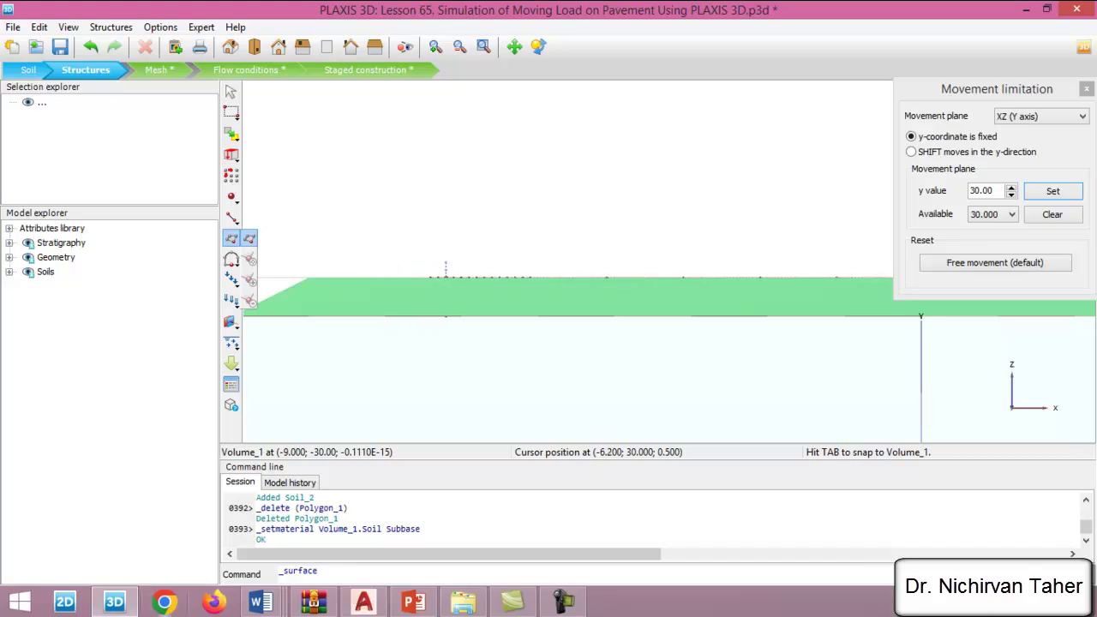
scroll(449, 287, up, 1)
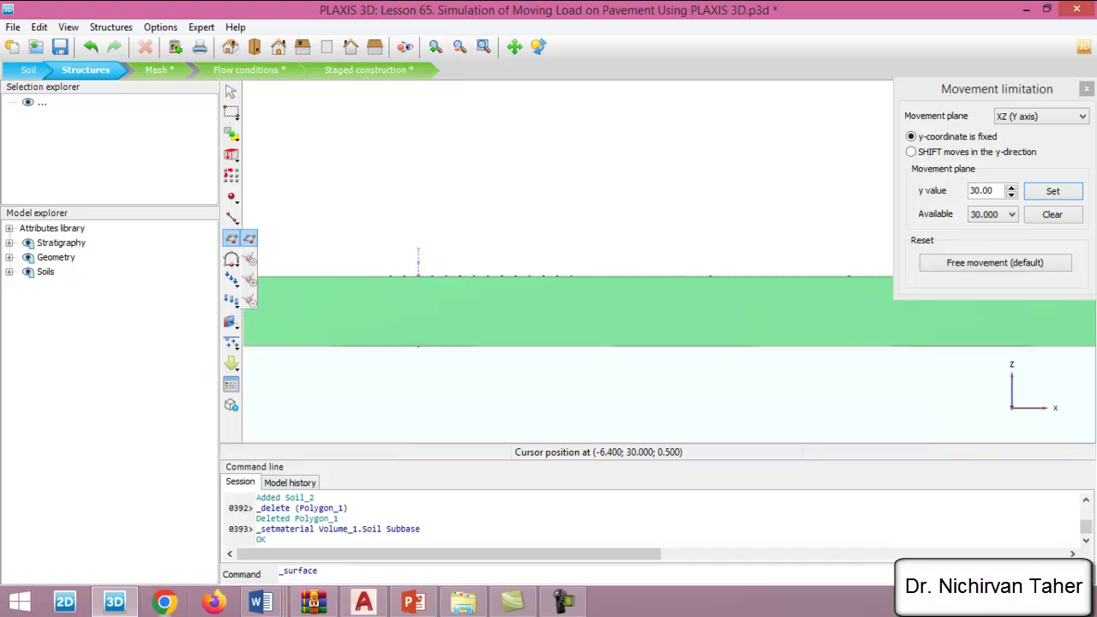
click(418, 275)
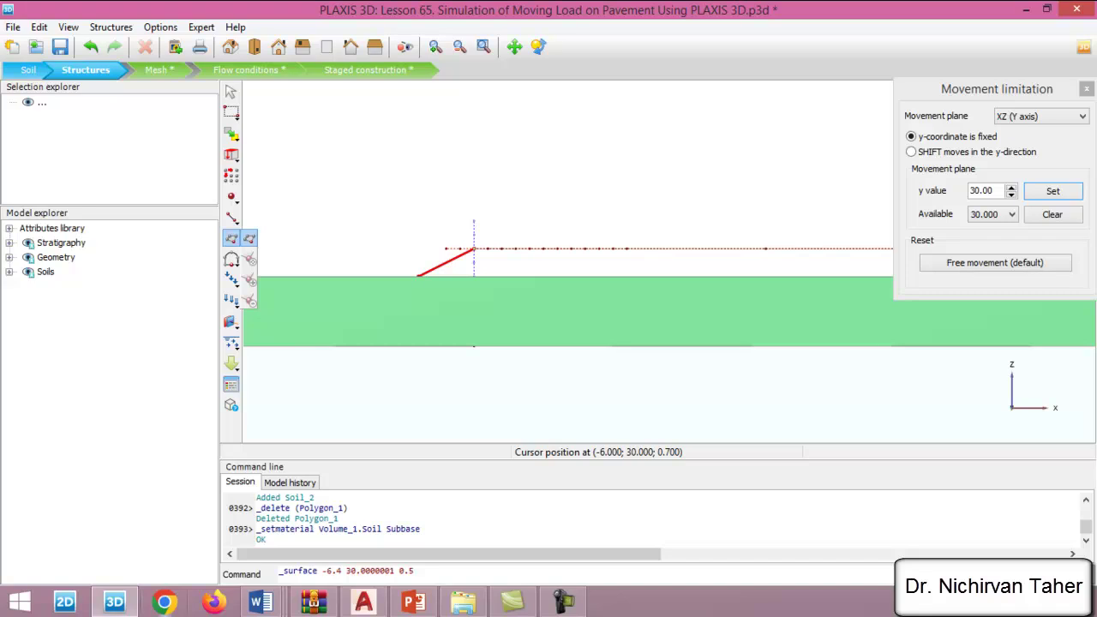
click(475, 250)
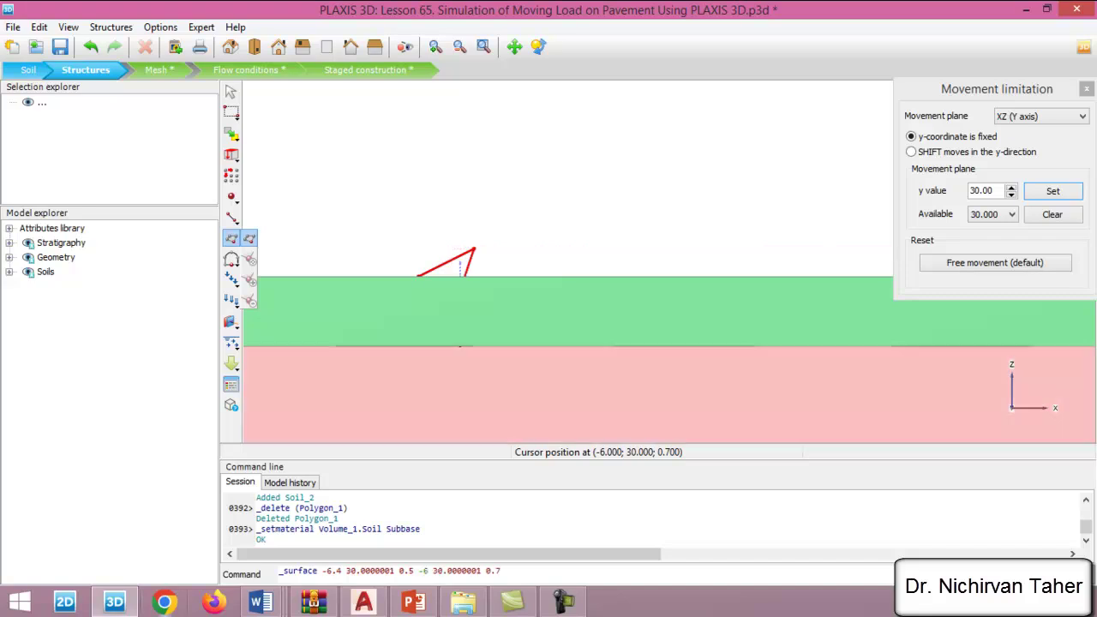
Step: Add the base surface's remaining corner points at (6, 30, 0.8) and (6.4, 30, 0.5)
scroll(685, 284, down, 2)
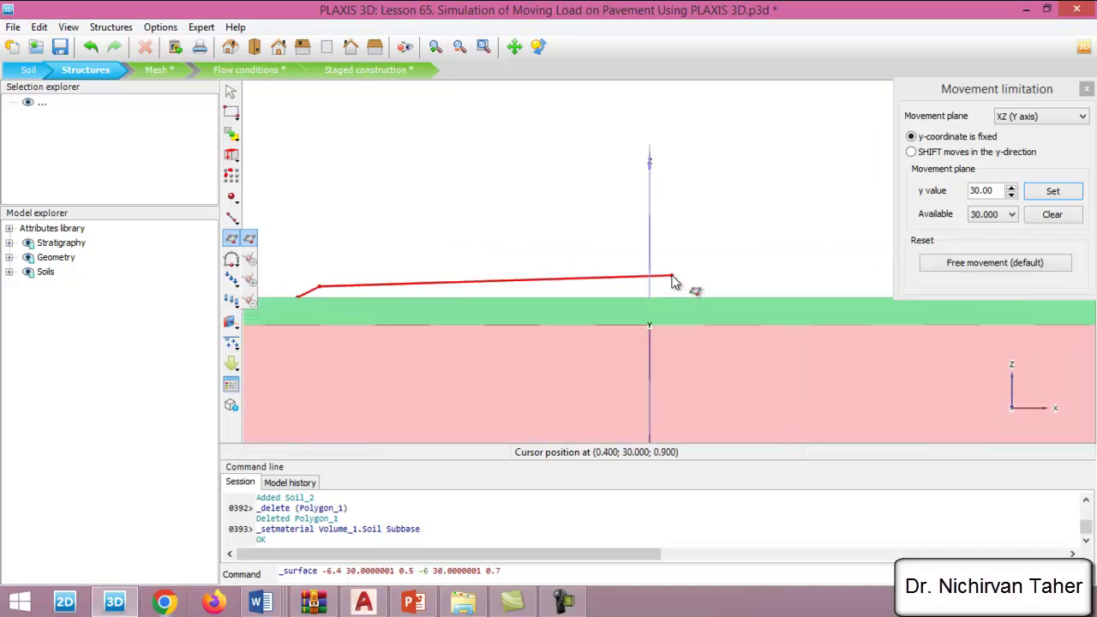
scroll(725, 293, up, 1)
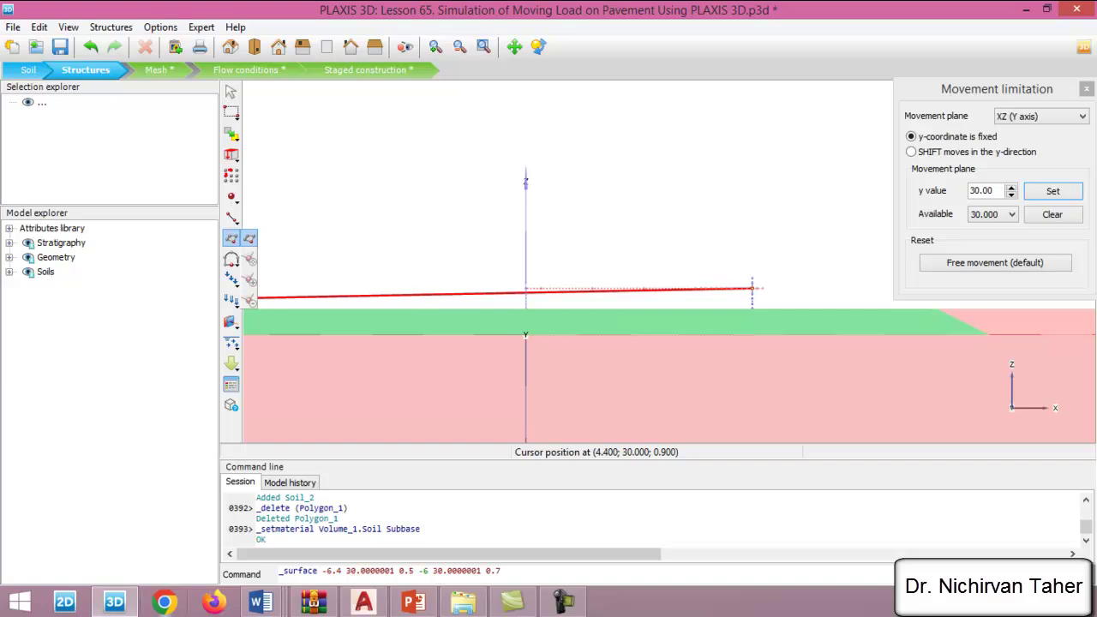
scroll(772, 291, down, 1)
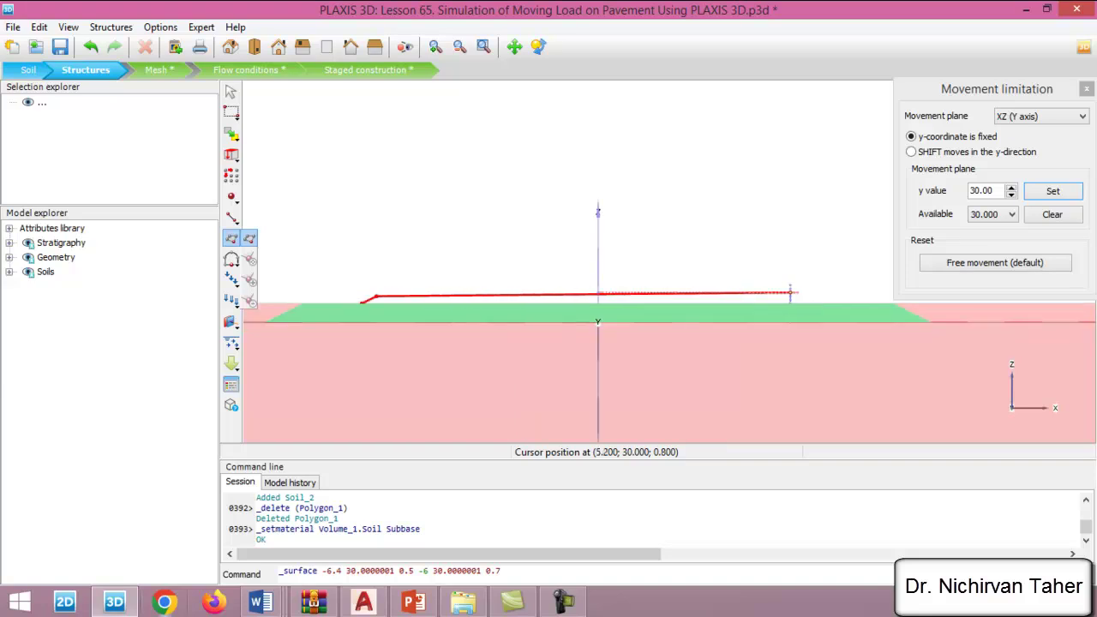
scroll(791, 292, up, 1)
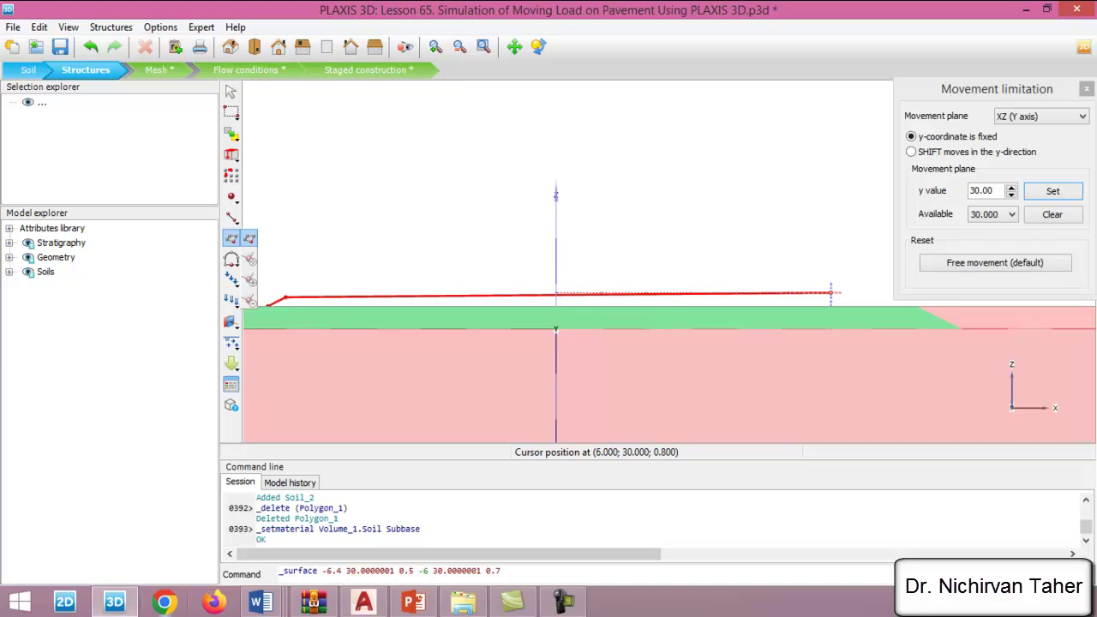
click(827, 293)
right_click(827, 293)
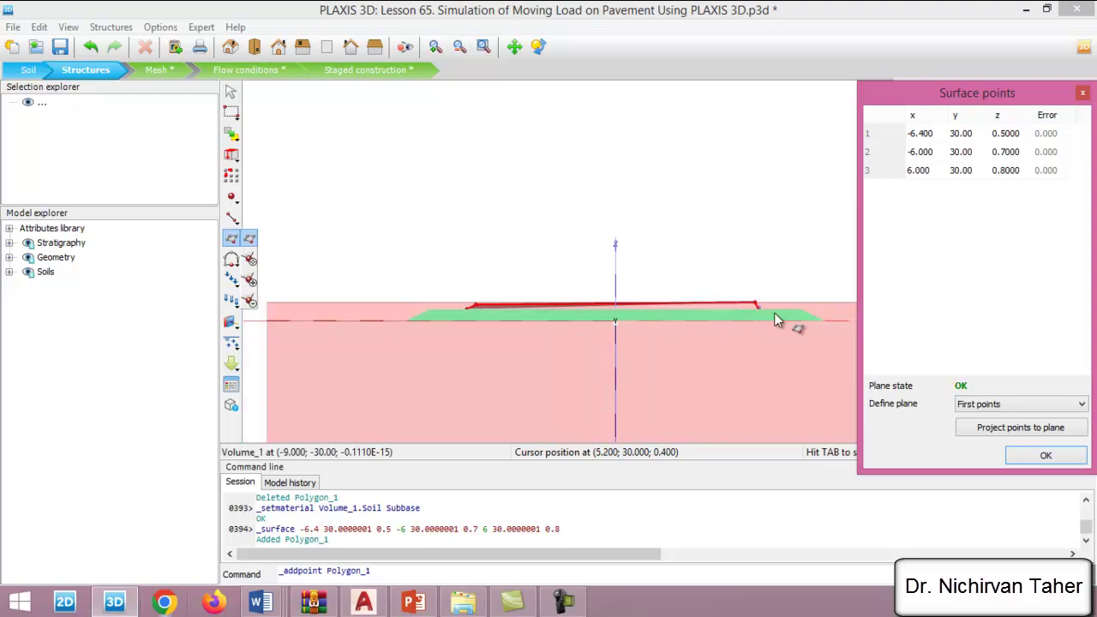
scroll(795, 308, up, 1)
scroll(796, 309, down, 1)
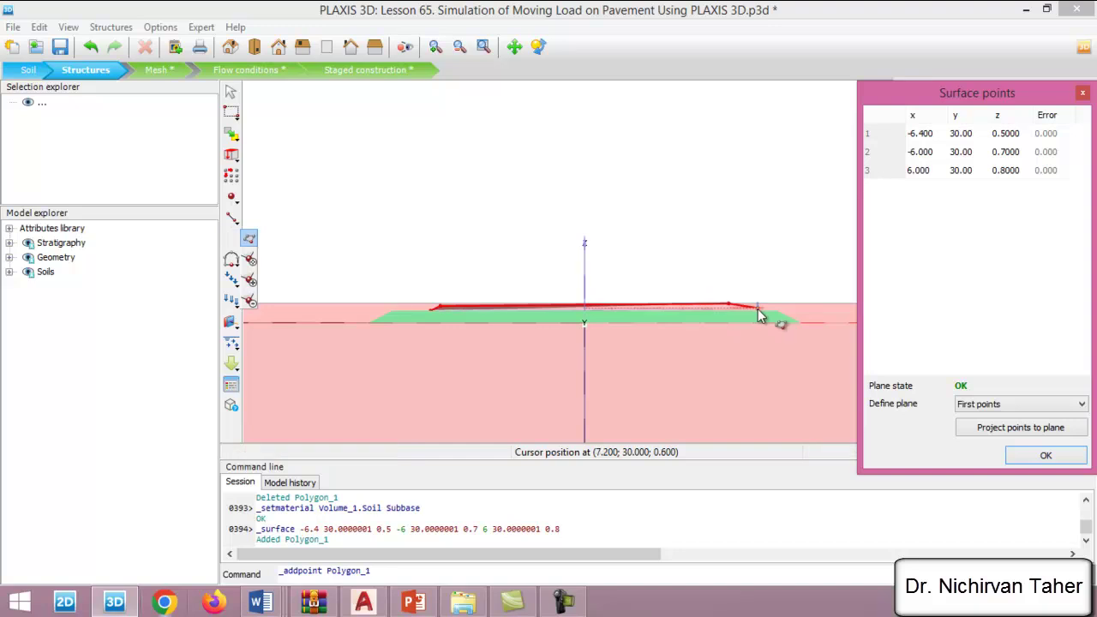
scroll(758, 314, up, 1)
scroll(730, 321, up, 1)
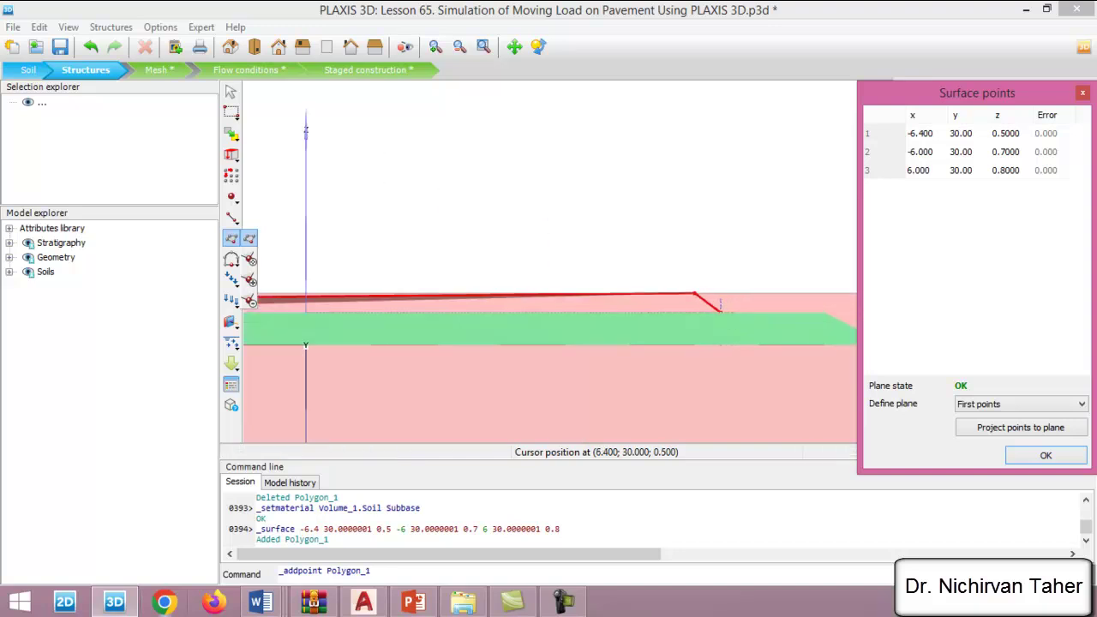
click(721, 320)
scroll(759, 315, down, 3)
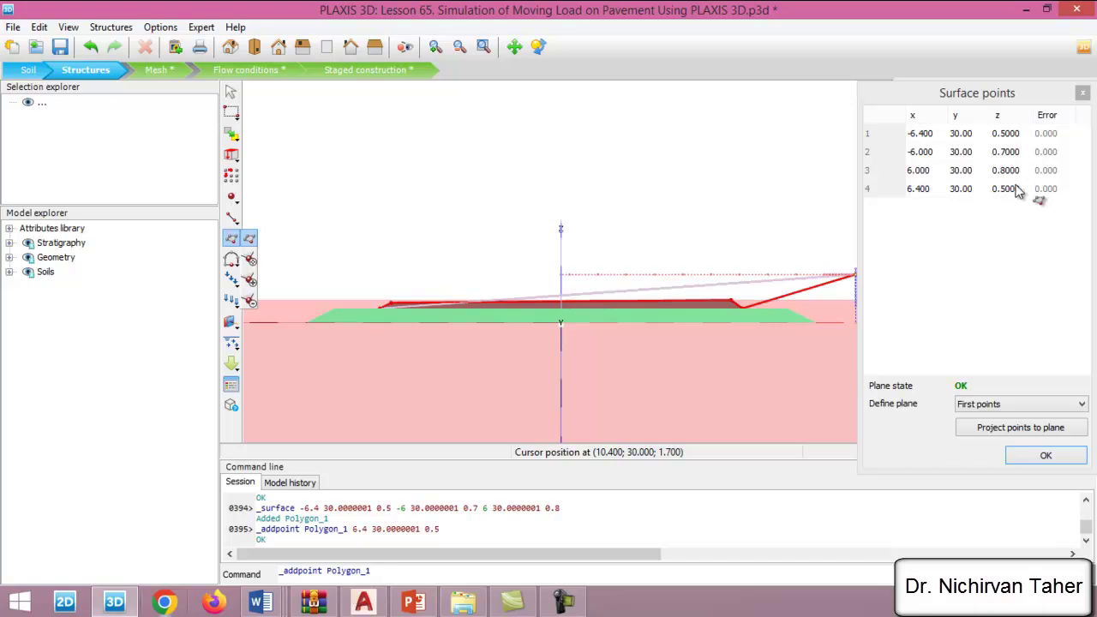
Step: Set the third surface point's z coordinate to 0.7, accept the surface points and close the movement limitation settings
double_click(1018, 153)
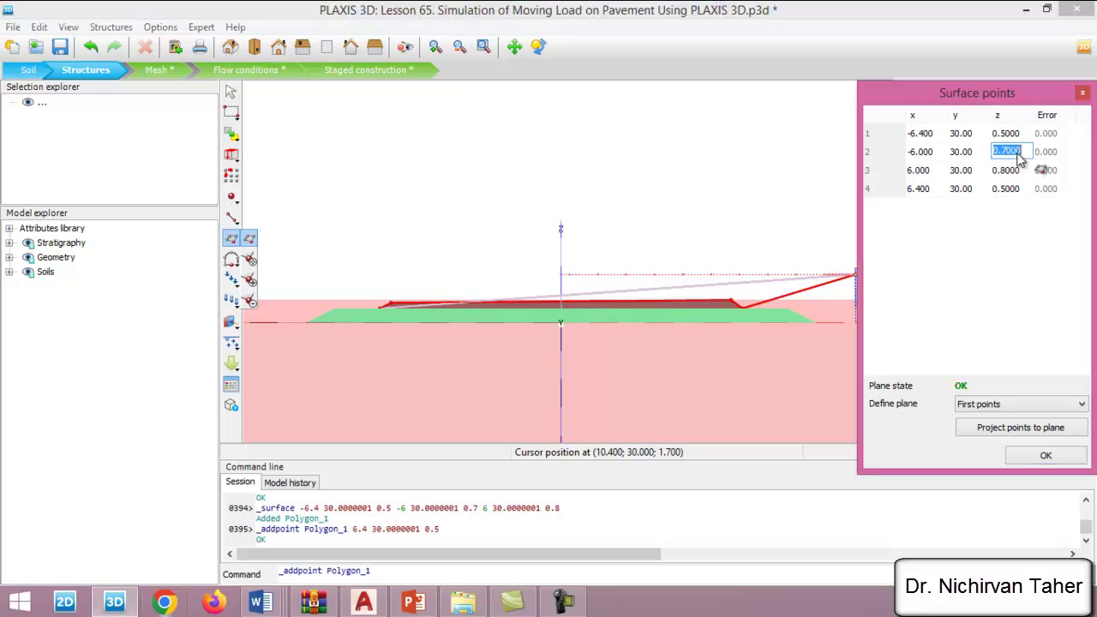
double_click(1013, 171)
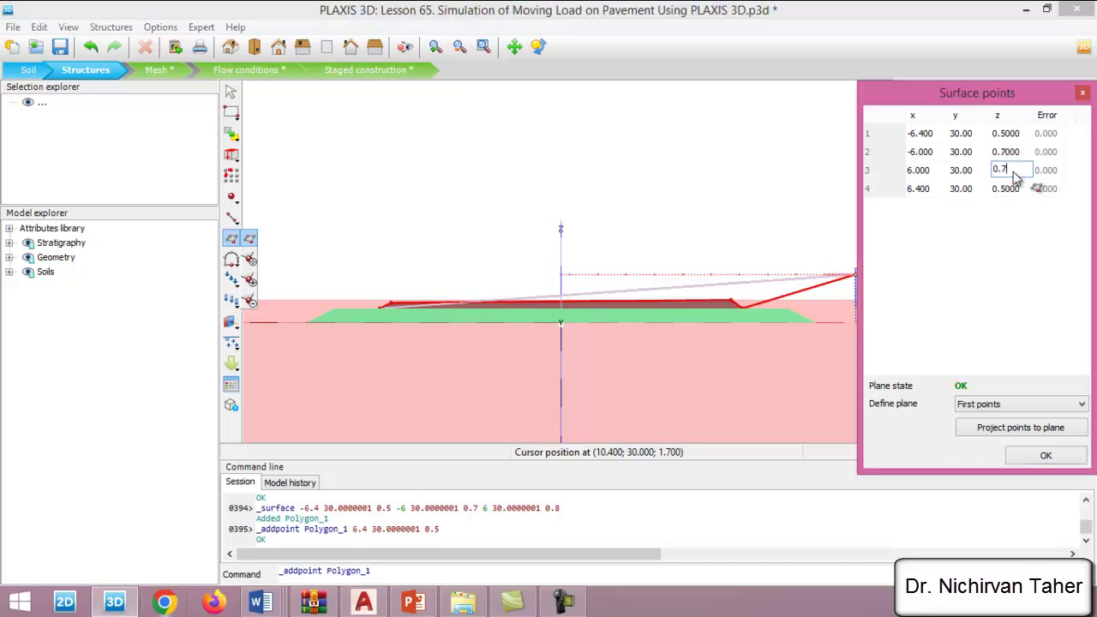
key(Tab)
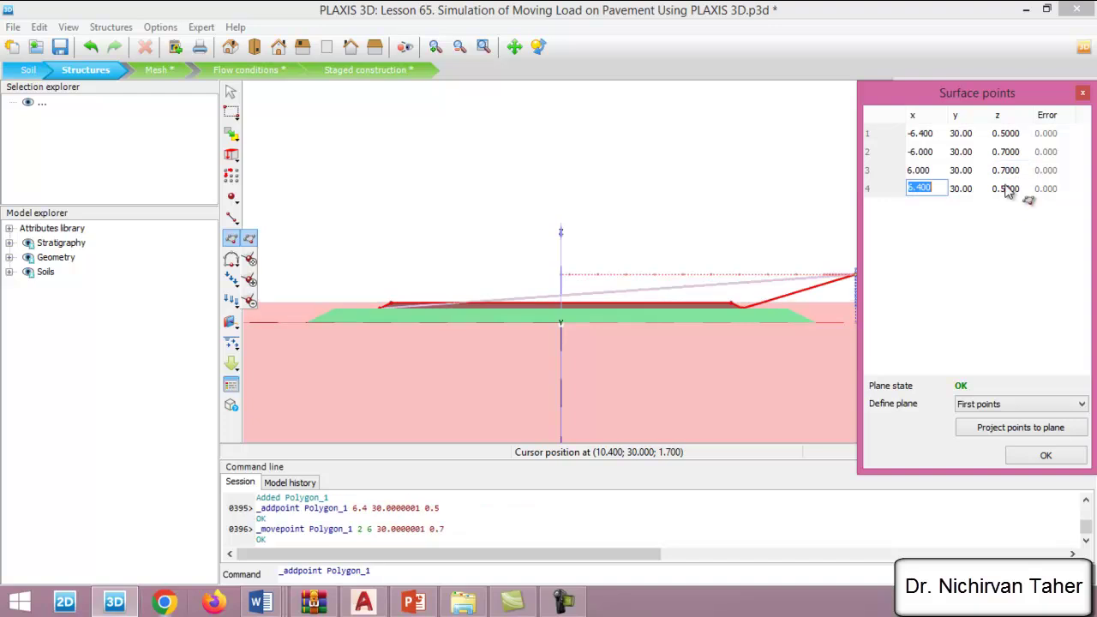
click(1034, 455)
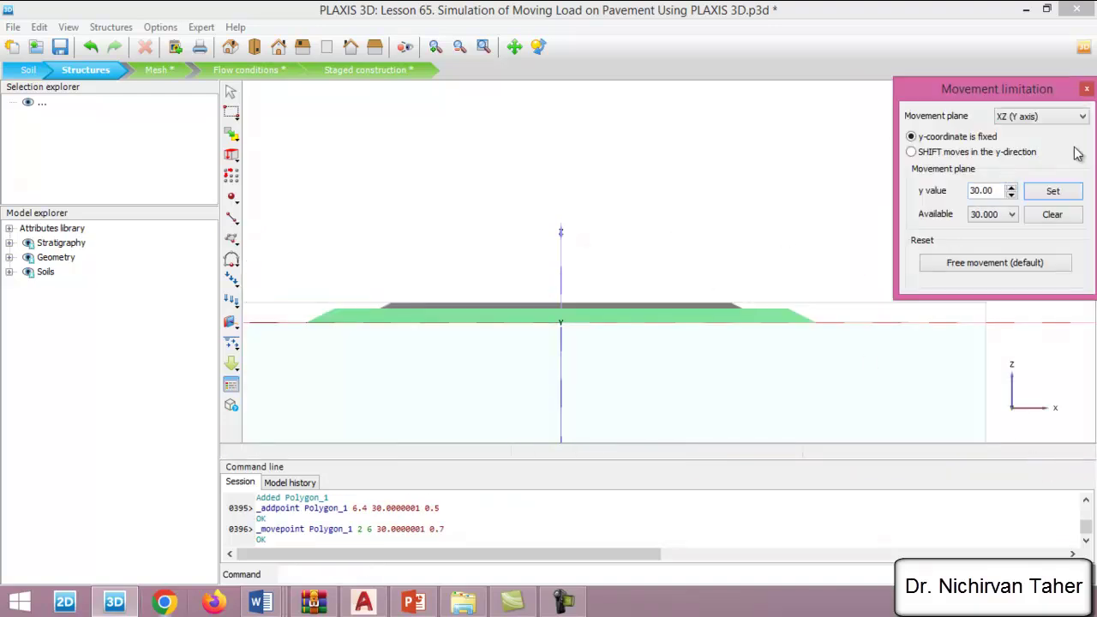
click(1086, 90)
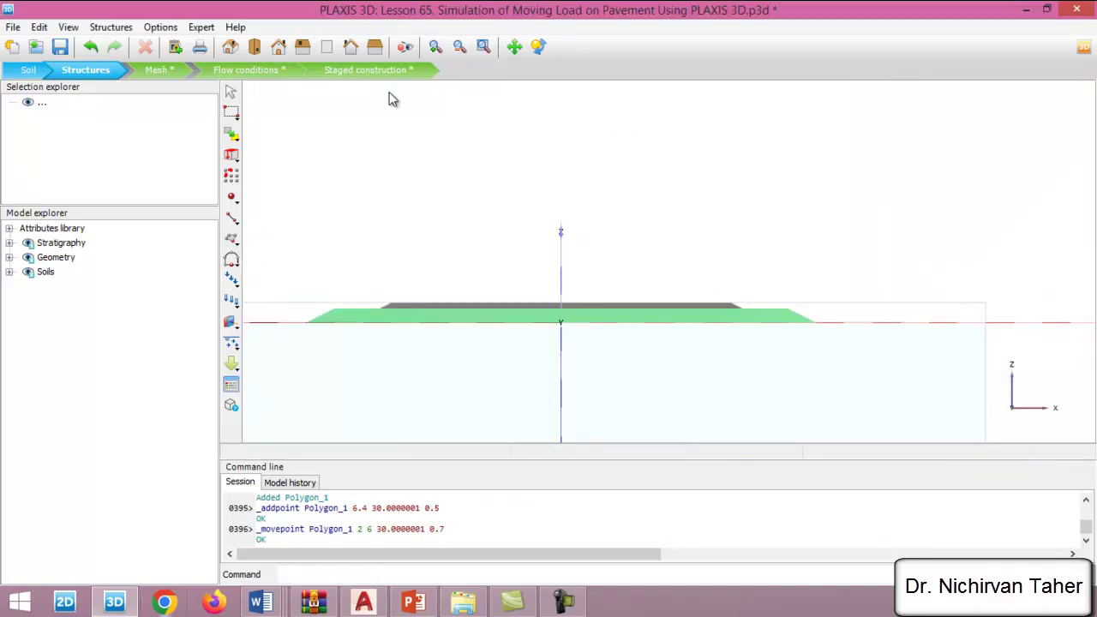
Step: Extrude the base surface at y = 30 into a volume with an extrusion vector of -60 m in y and 0 in x and z
click(230, 46)
scroll(667, 250, up, 6)
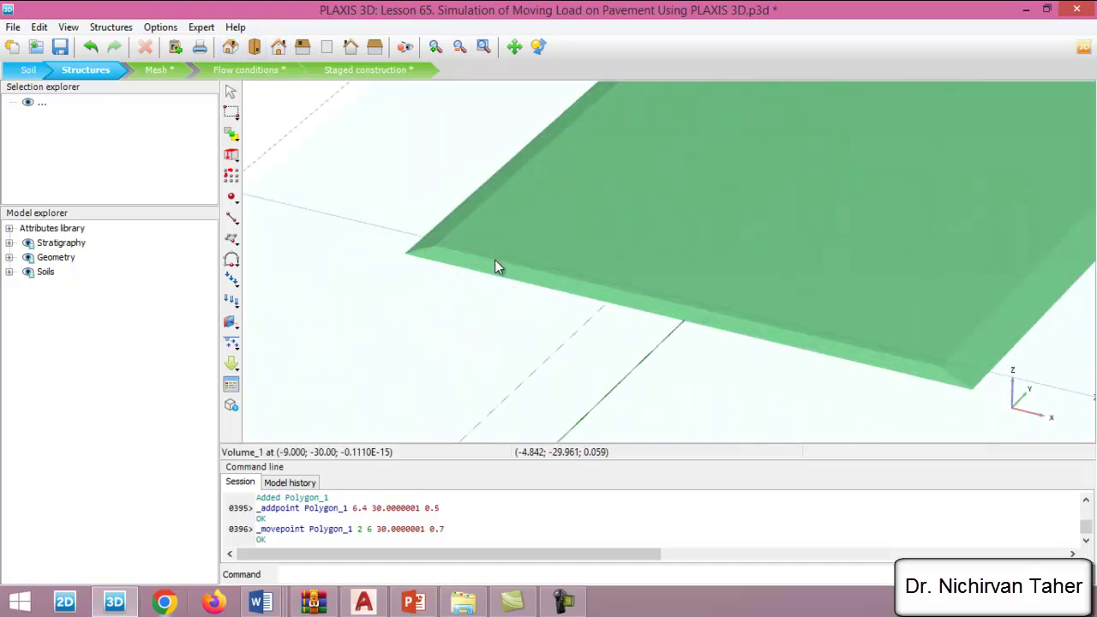
scroll(410, 293, down, 6)
click(539, 47)
drag(590, 117, 774, 225)
scroll(774, 223, up, 6)
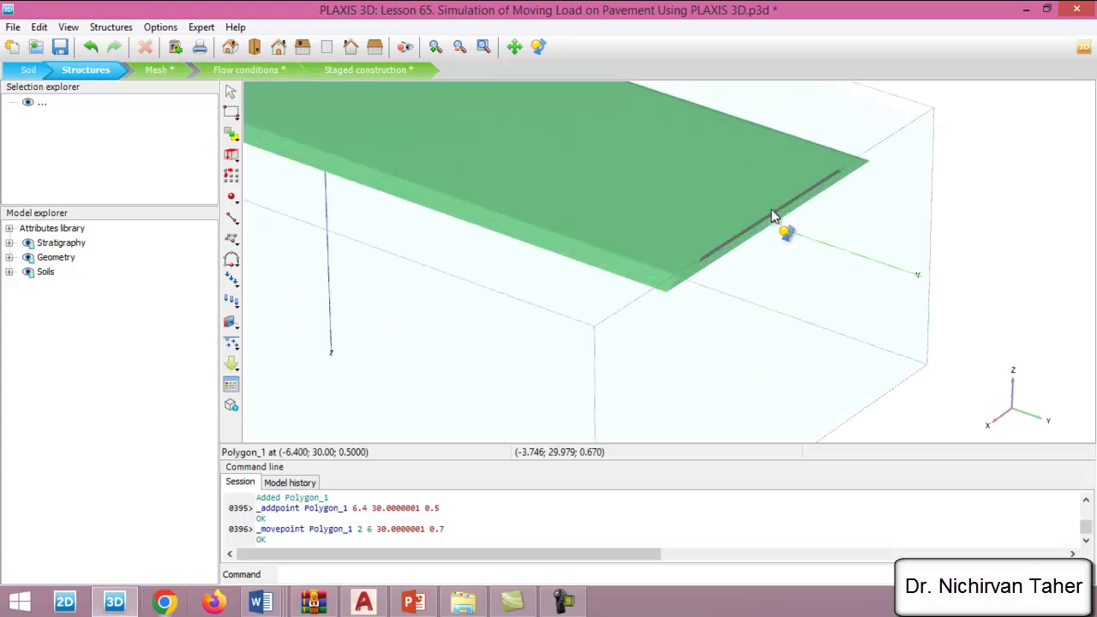
click(720, 256)
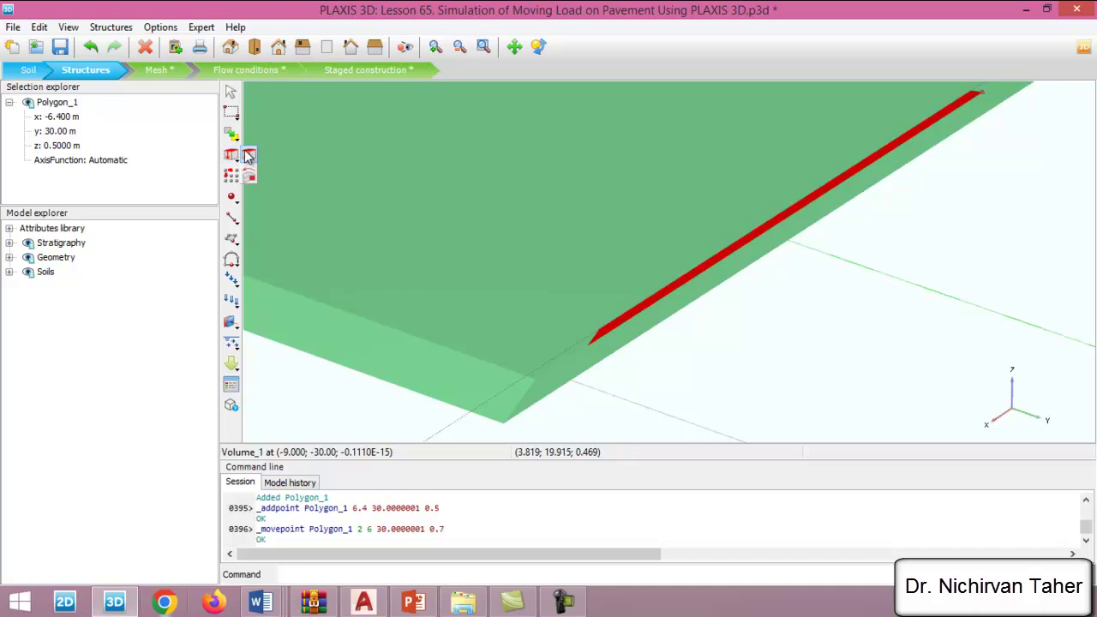
click(247, 155)
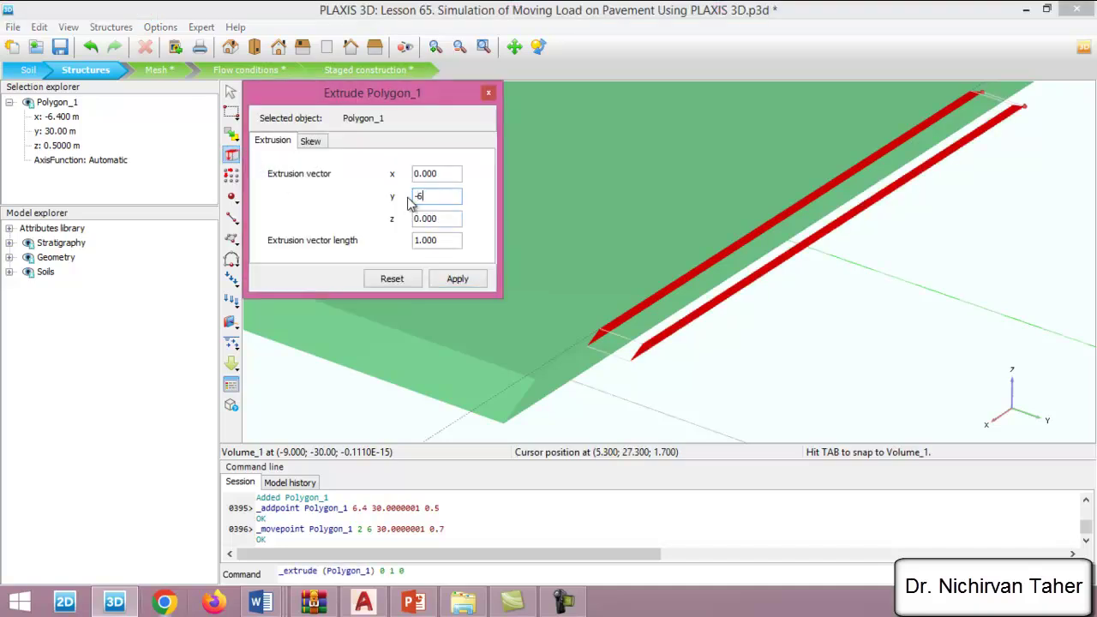
click(444, 220)
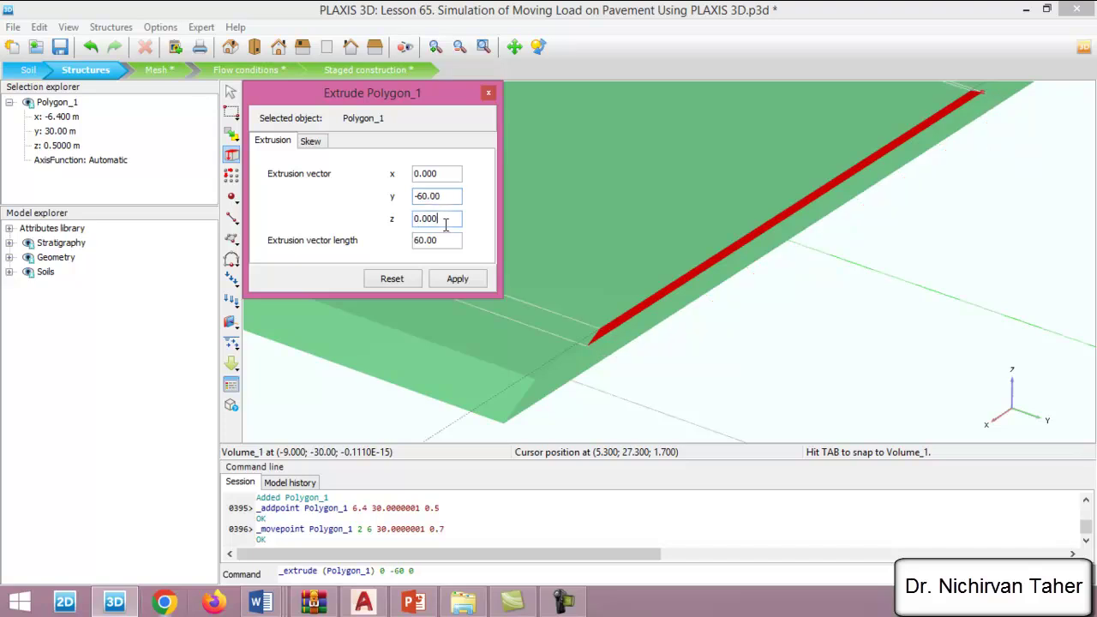
click(458, 280)
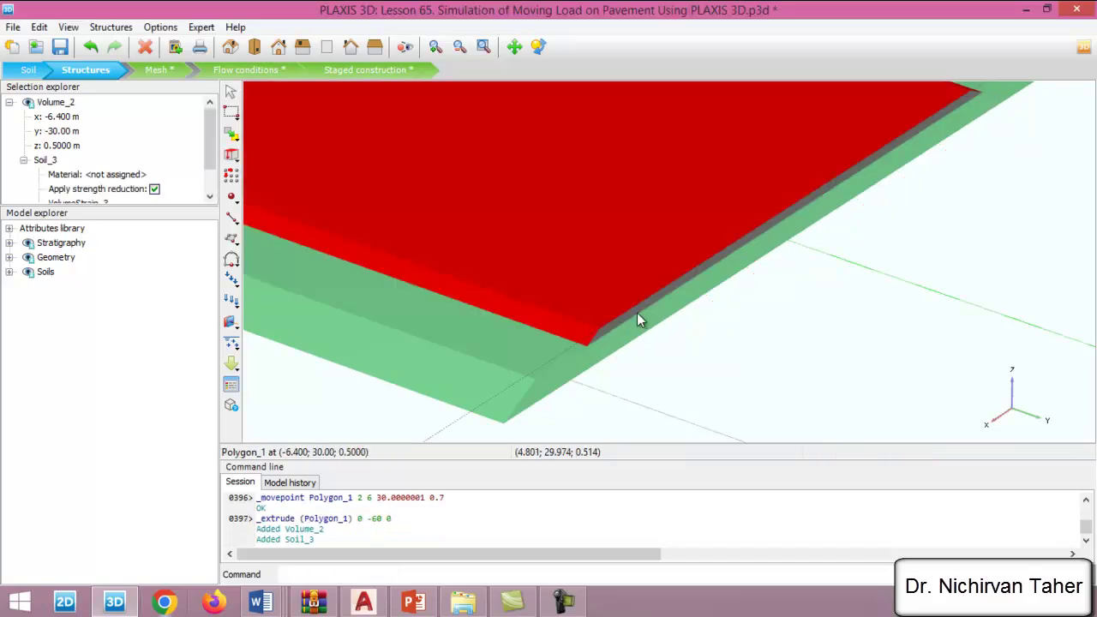
Step: Delete the original base surface left at the y = 30 end of the extruded base volume
key(Escape)
click(638, 318)
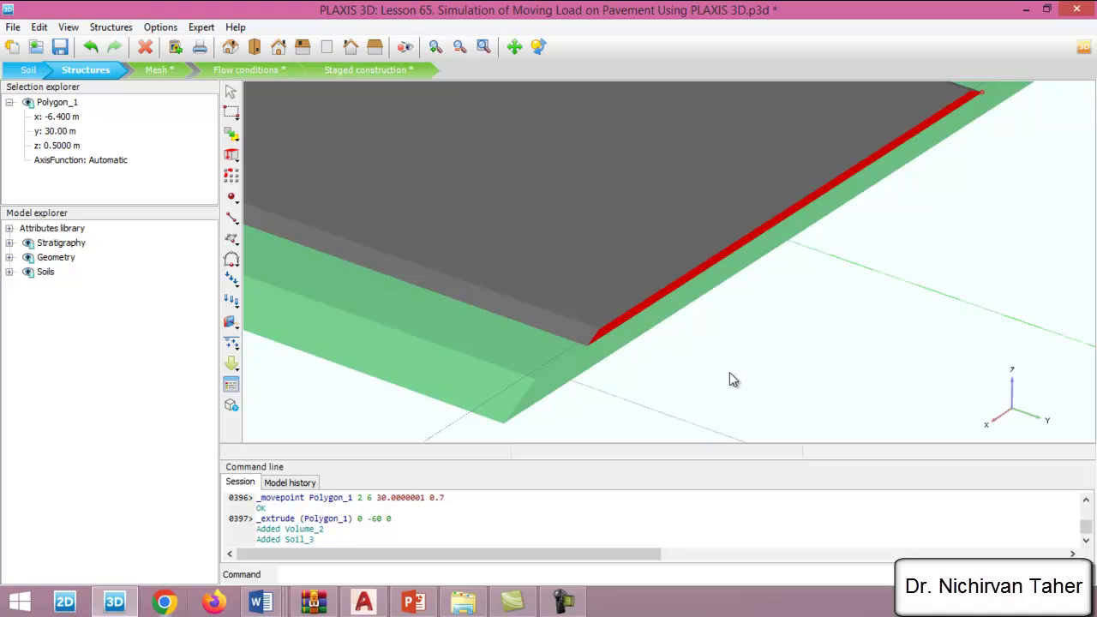
key(Delete)
scroll(826, 299, down, 5)
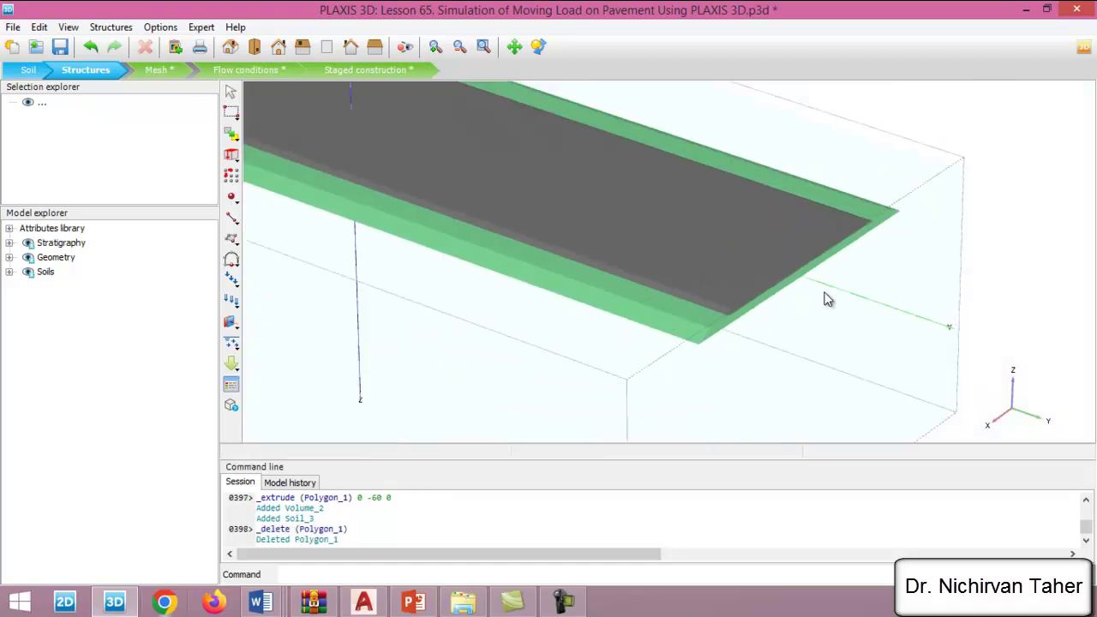
Step: Assign the Base material set to the extruded base volume on top of the subbase and close the material sets
click(233, 387)
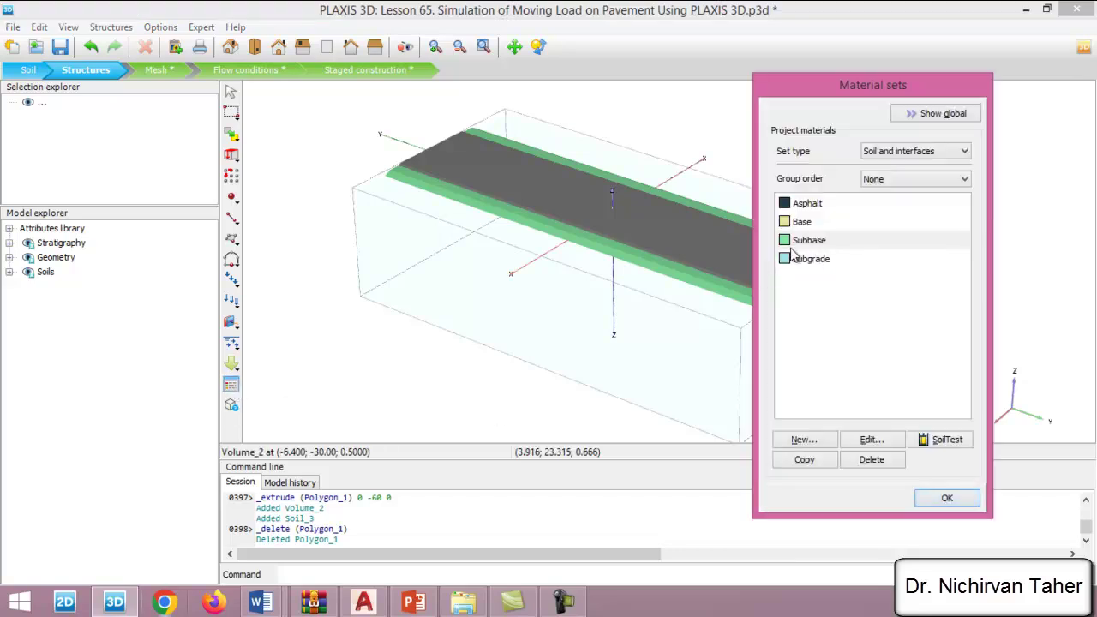
click(806, 224)
drag(825, 229, 646, 230)
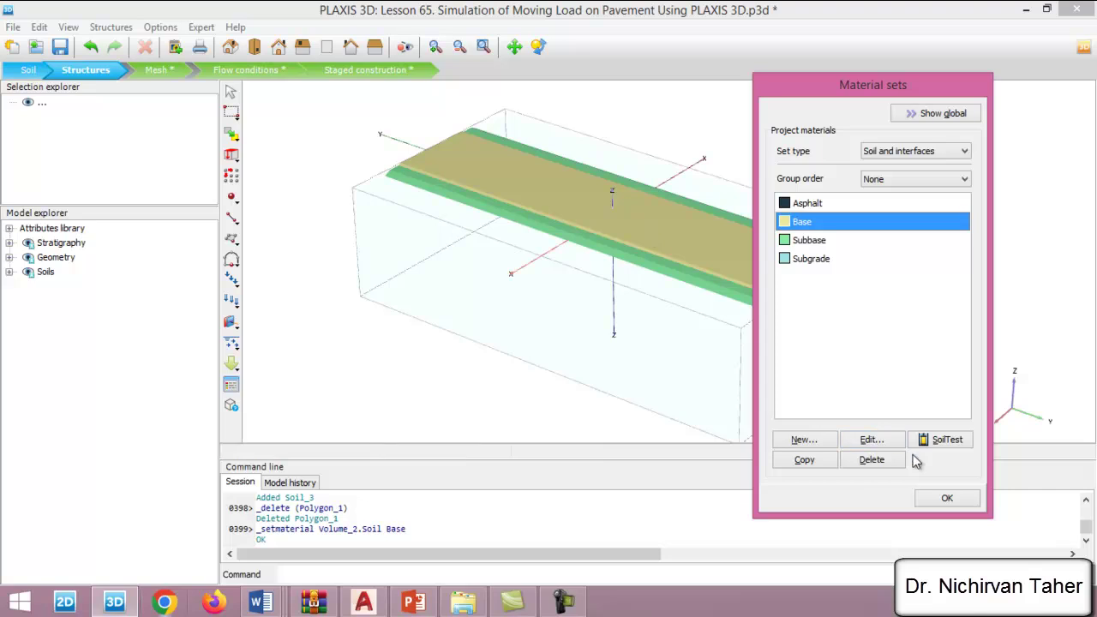
click(947, 498)
click(538, 48)
drag(335, 274, 584, 310)
scroll(613, 265, up, 5)
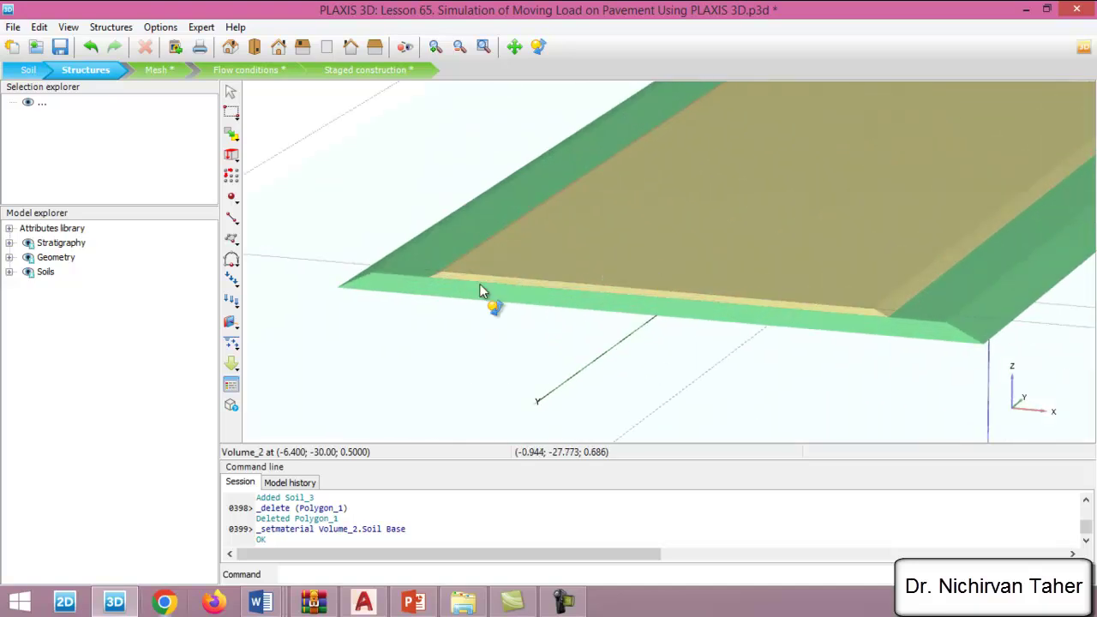
scroll(507, 285, down, 4)
scroll(604, 307, down, 2)
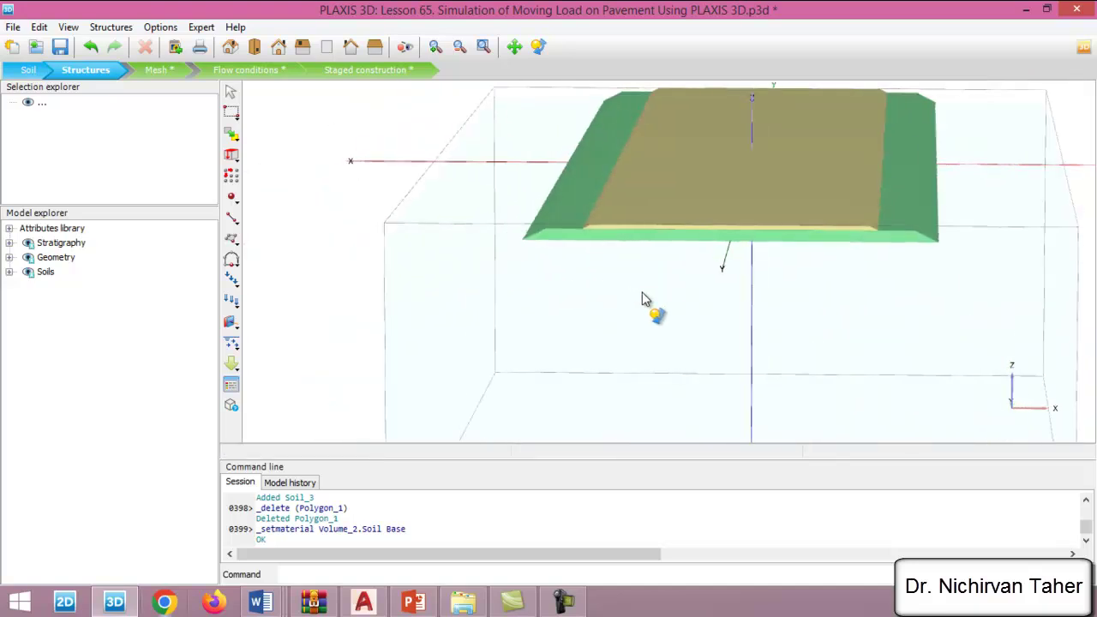
scroll(643, 303, up, 6)
scroll(560, 256, down, 3)
drag(544, 265, 723, 249)
right_drag(723, 250, 683, 279)
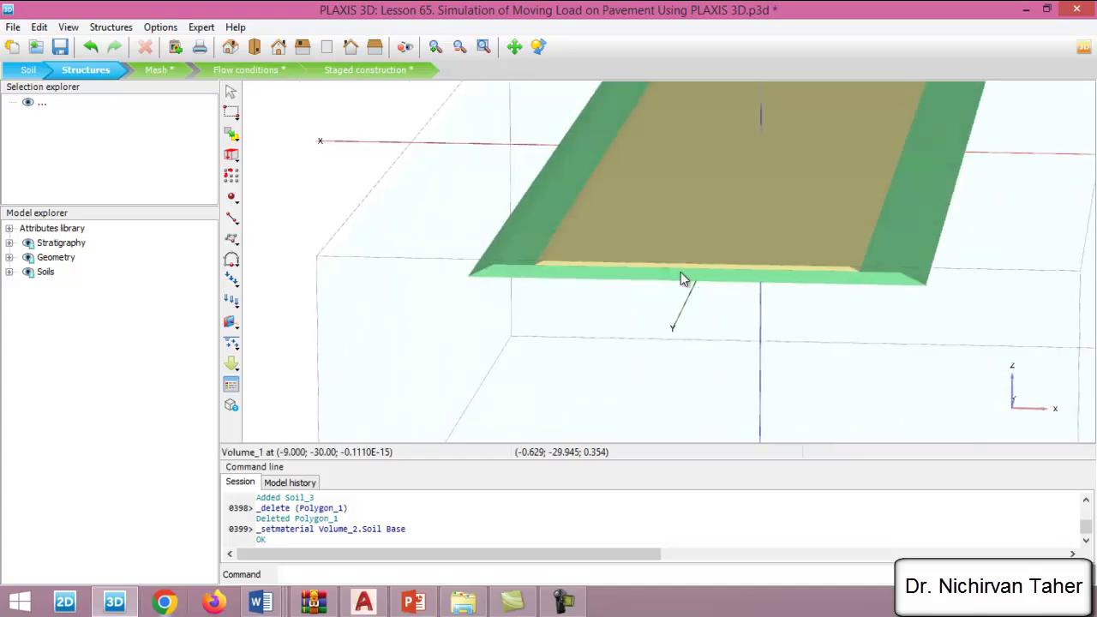
Step: Face the y = 30 end of the embankment, check the asphalt layer's width in the AutoCAD cross-section and return to PLAXIS 3D
click(350, 48)
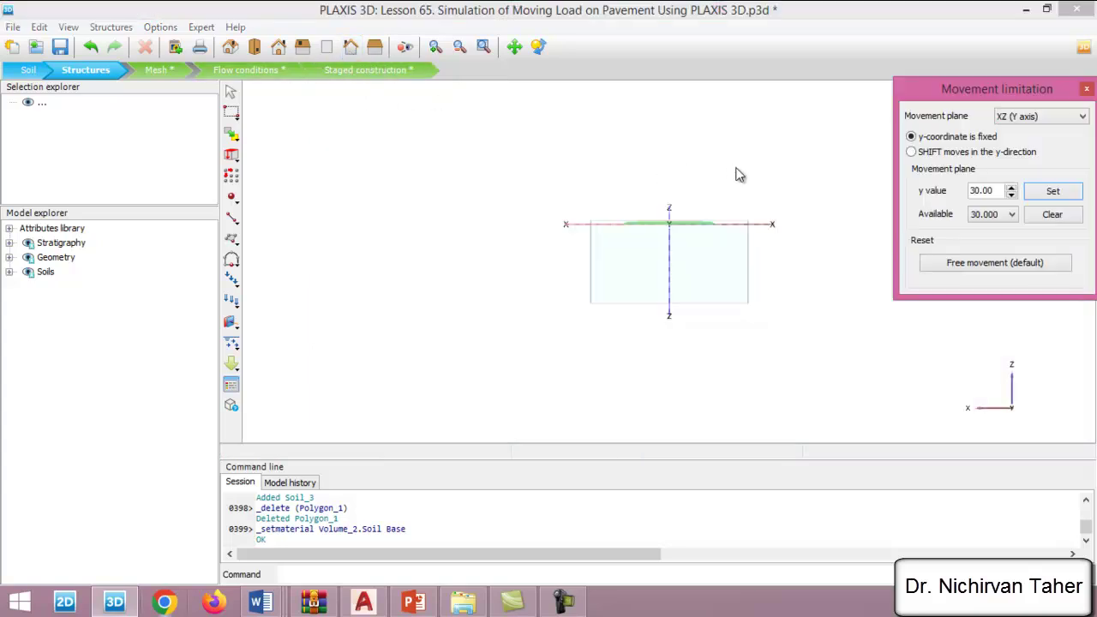
key(Tab)
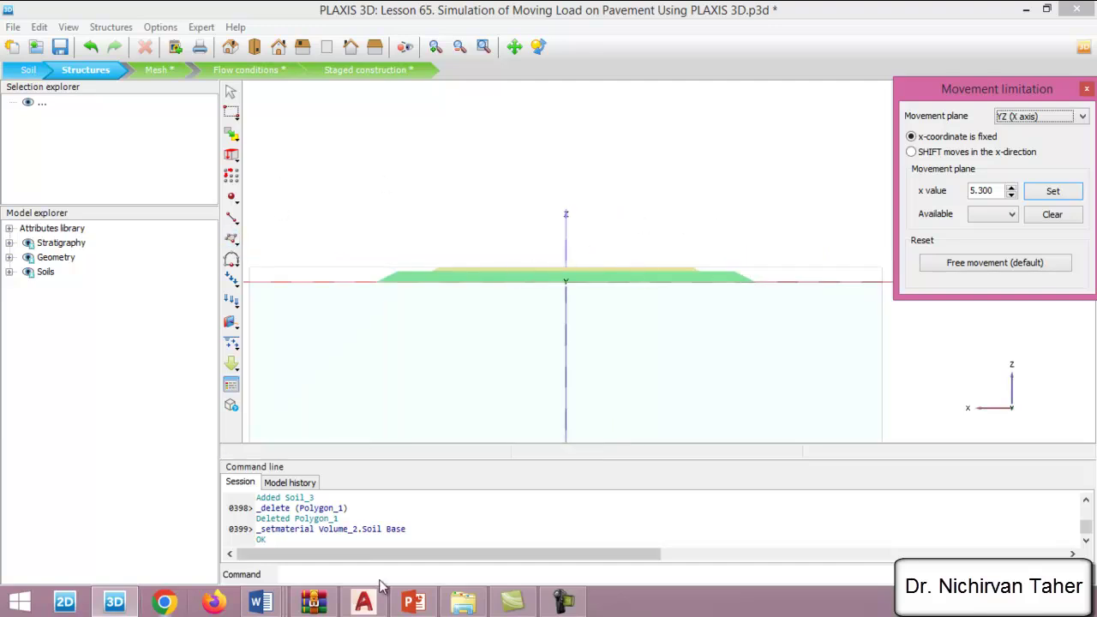
click(364, 603)
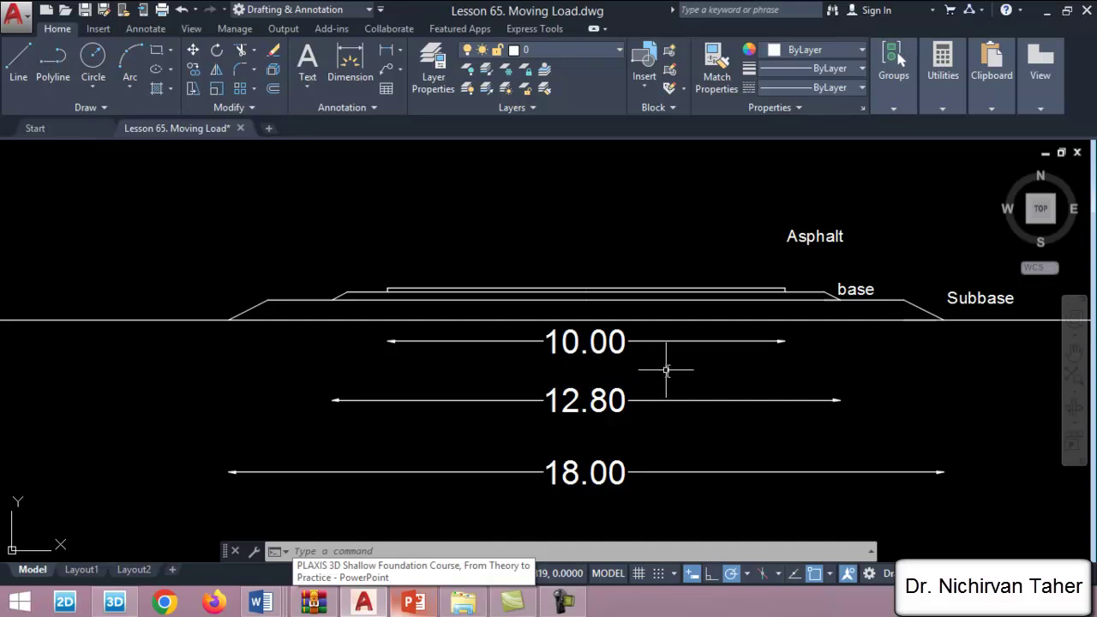
key(alt+Tab)
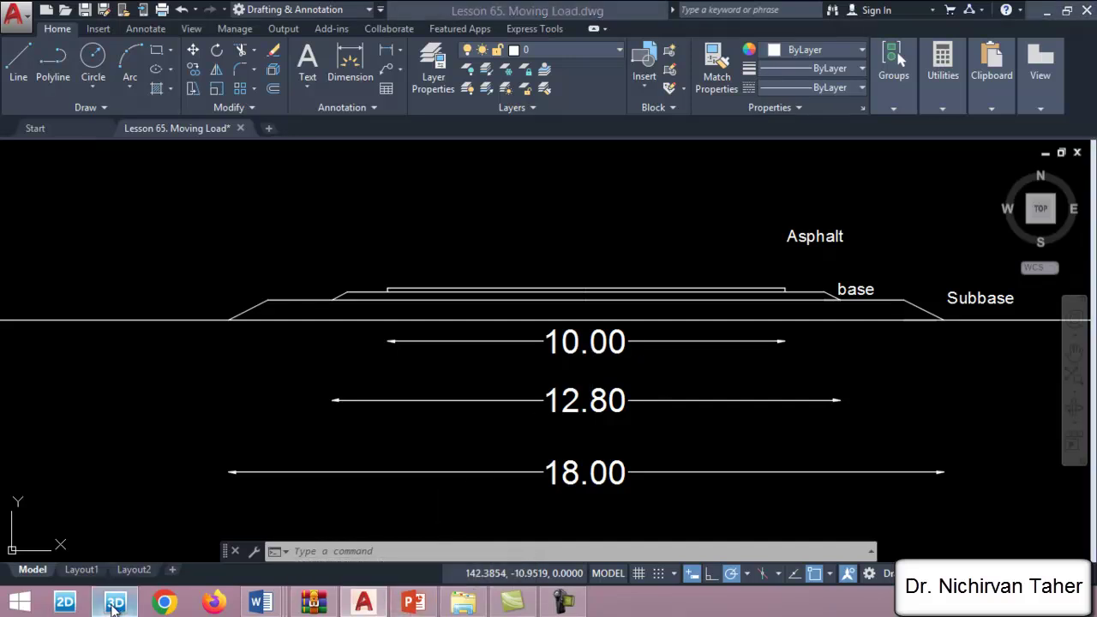
Step: Start the asphalt surface in the y = 30 plane on top of the base, with points at (5, 30, 0.7) and (5, 30, 0.8)
click(231, 240)
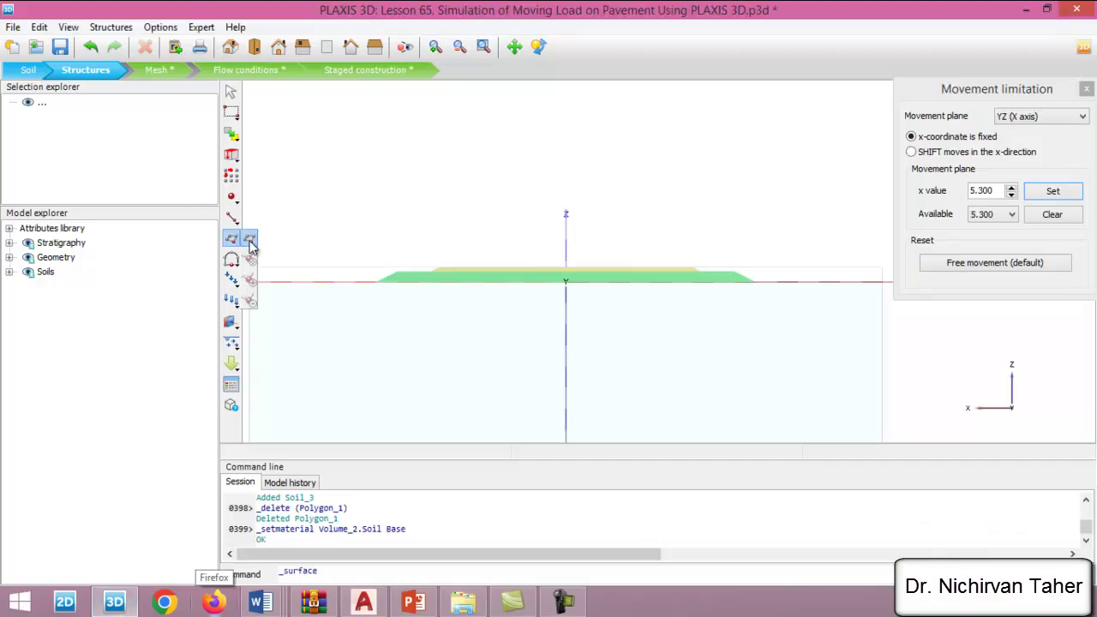
click(250, 242)
scroll(536, 270, up, 3)
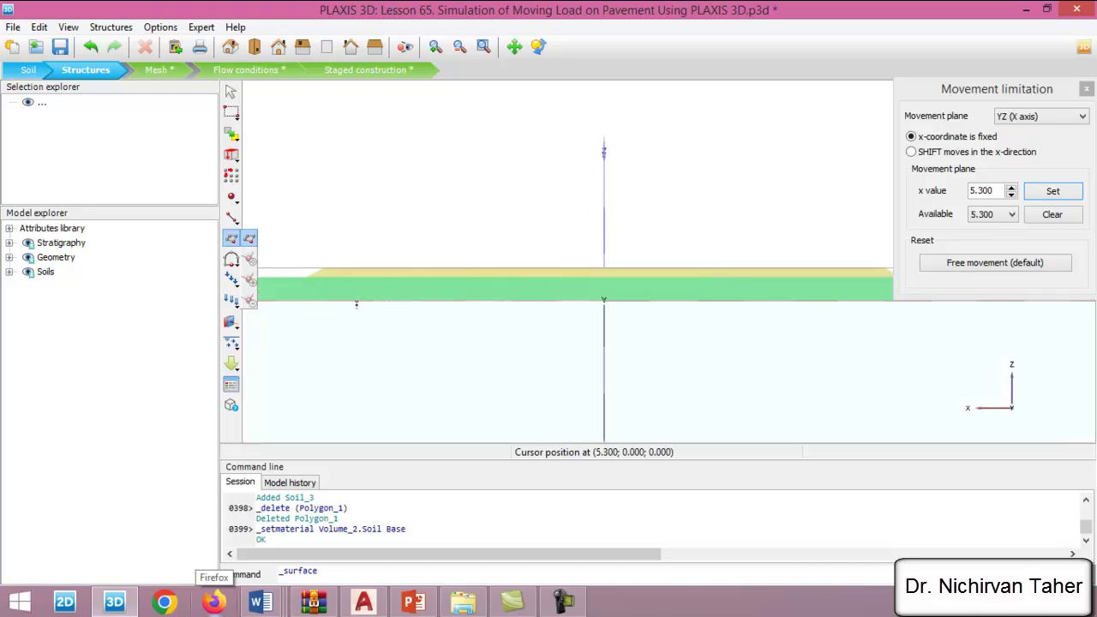
click(998, 190)
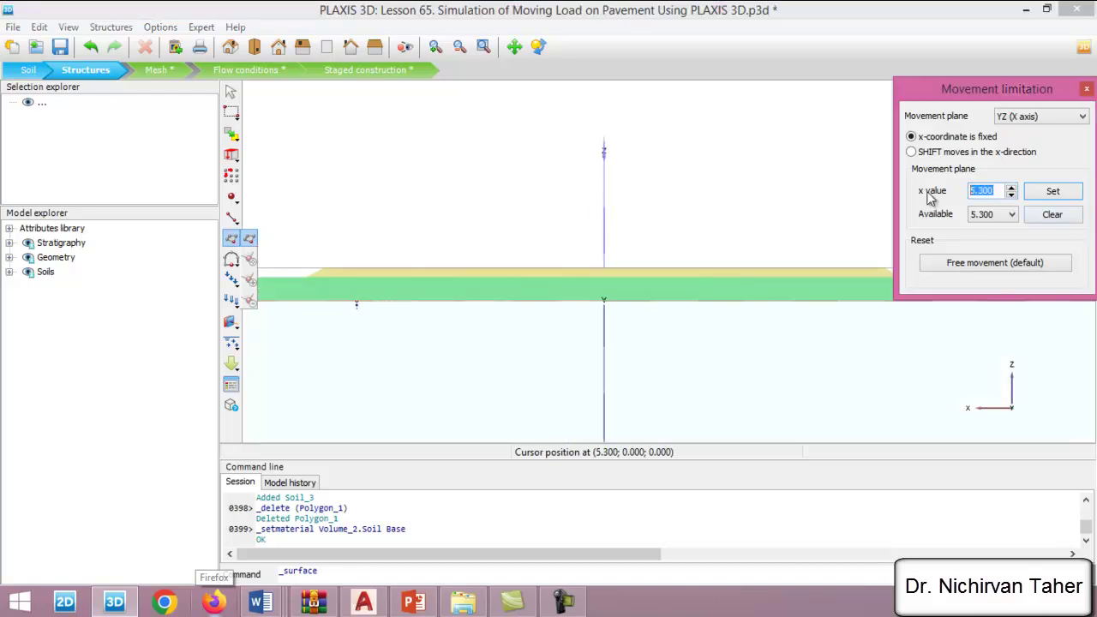
click(350, 47)
scroll(634, 225, up, 2)
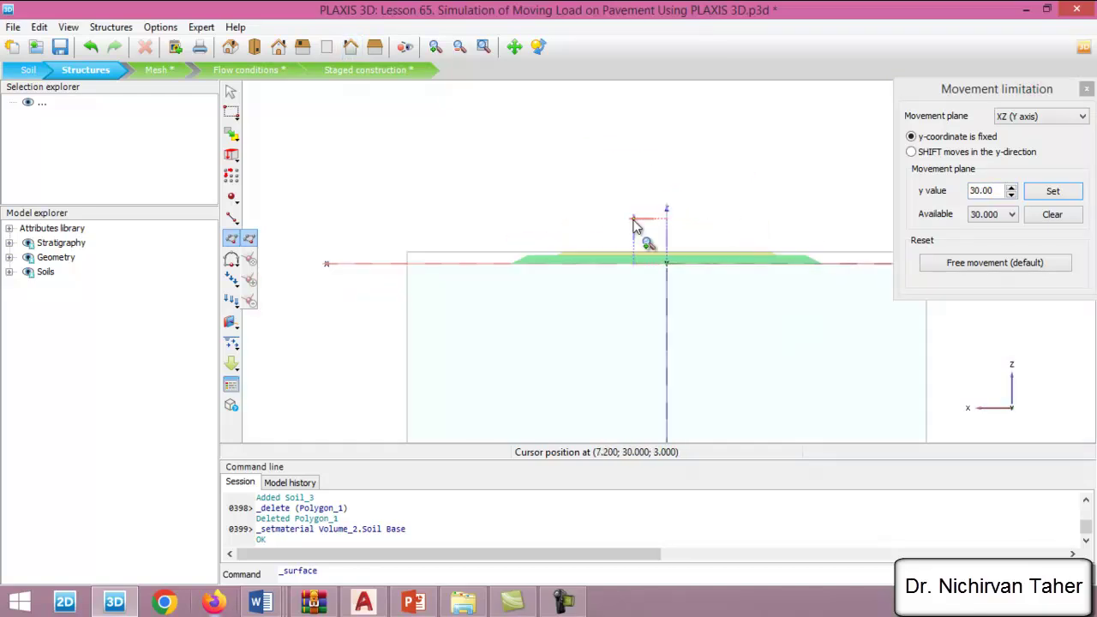
scroll(634, 225, up, 5)
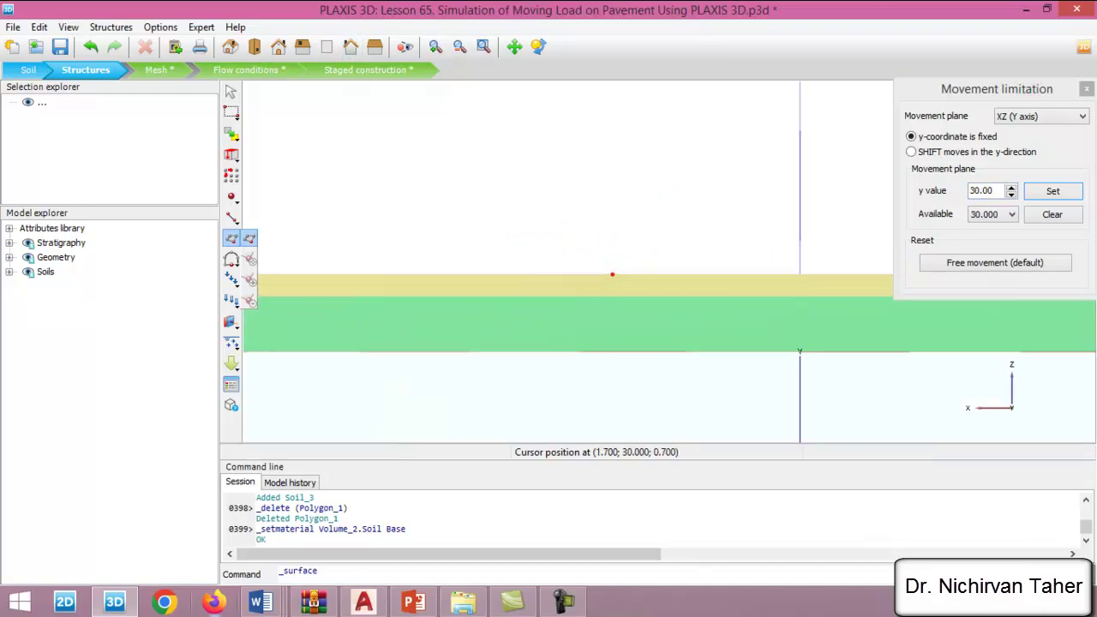
scroll(721, 328, down, 2)
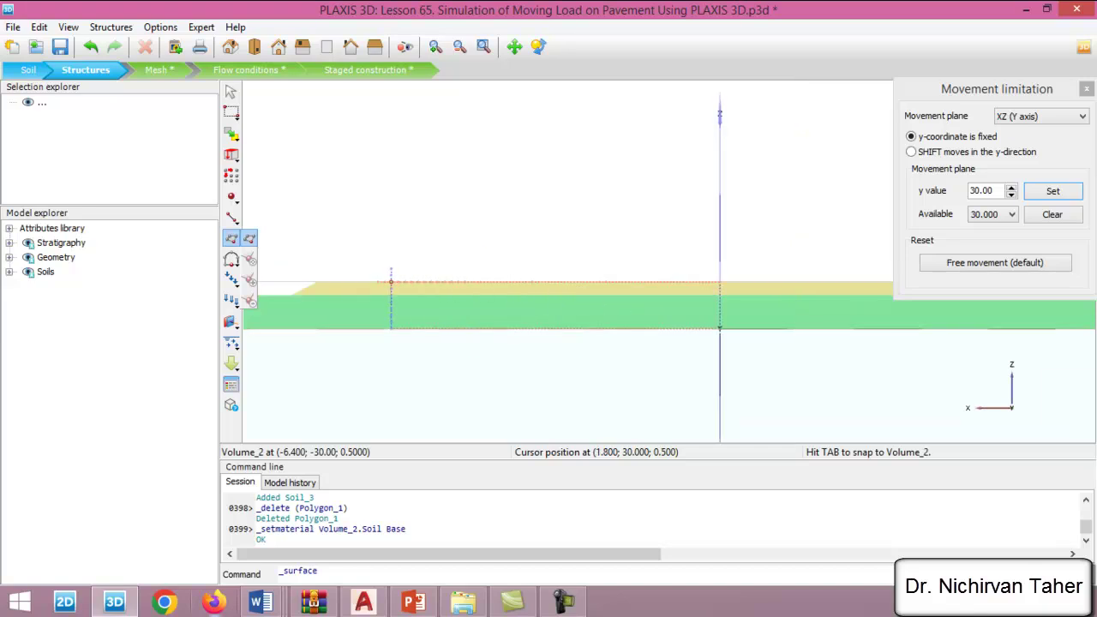
scroll(389, 283, up, 2)
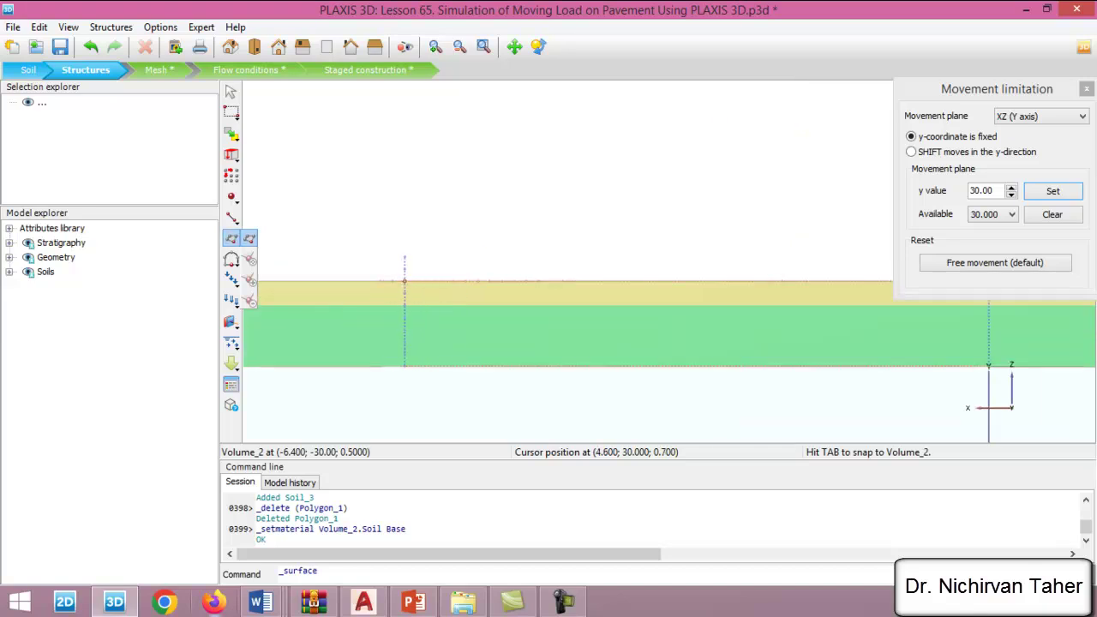
click(379, 281)
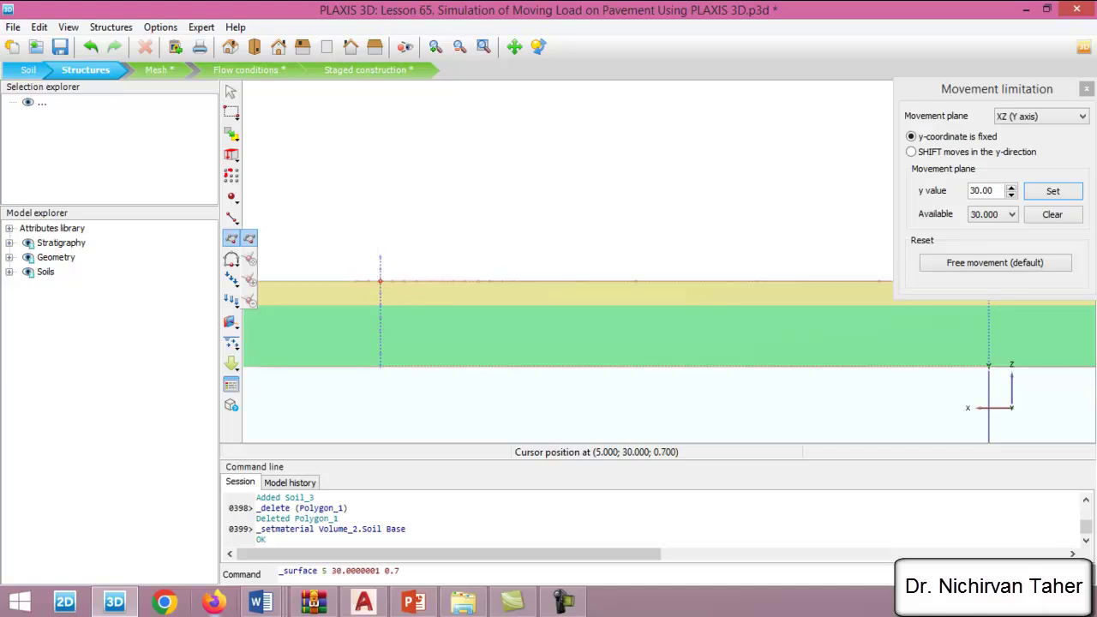
click(382, 274)
Step: Complete the asphalt surface with points at (-5, 30, 0.8) and (-5, 30, 0.7), then accept the surface points
scroll(351, 300, down, 3)
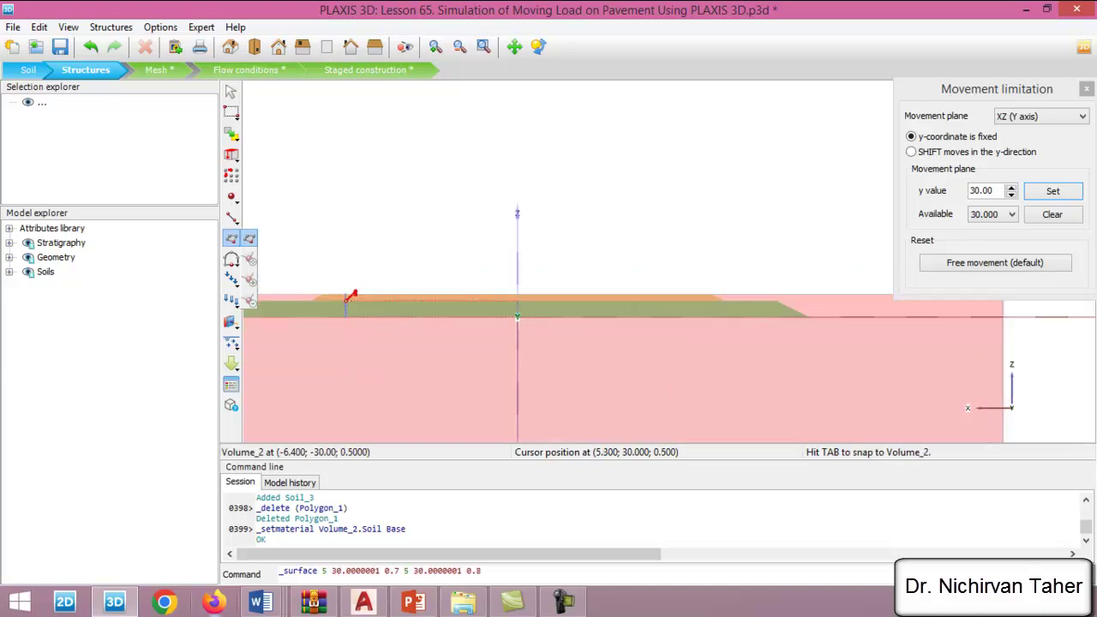
scroll(624, 288, up, 3)
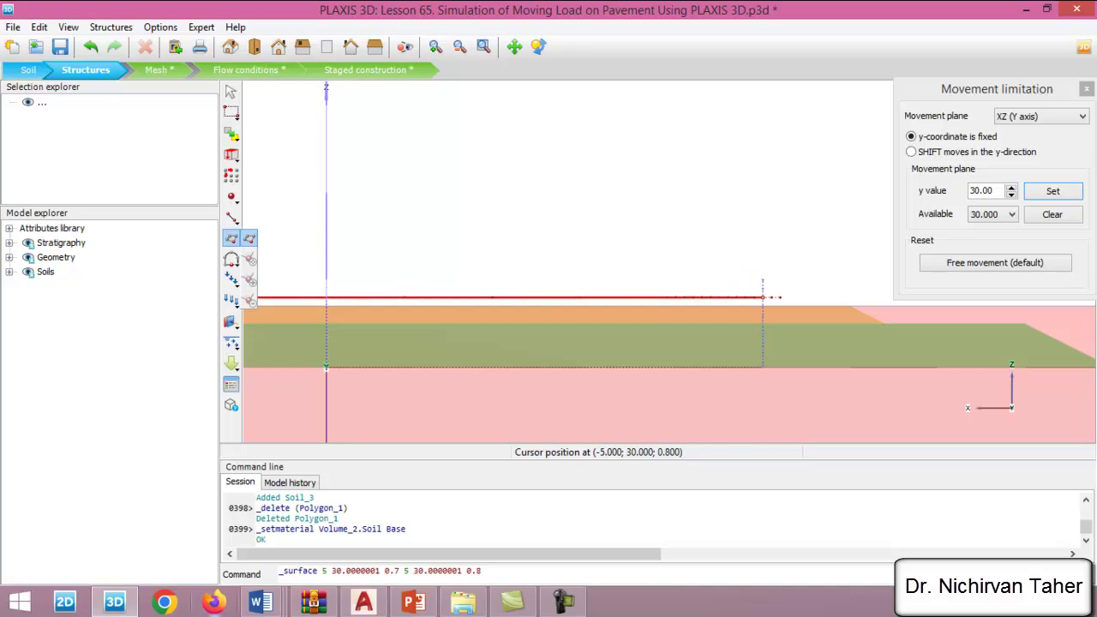
click(767, 303)
click(765, 306)
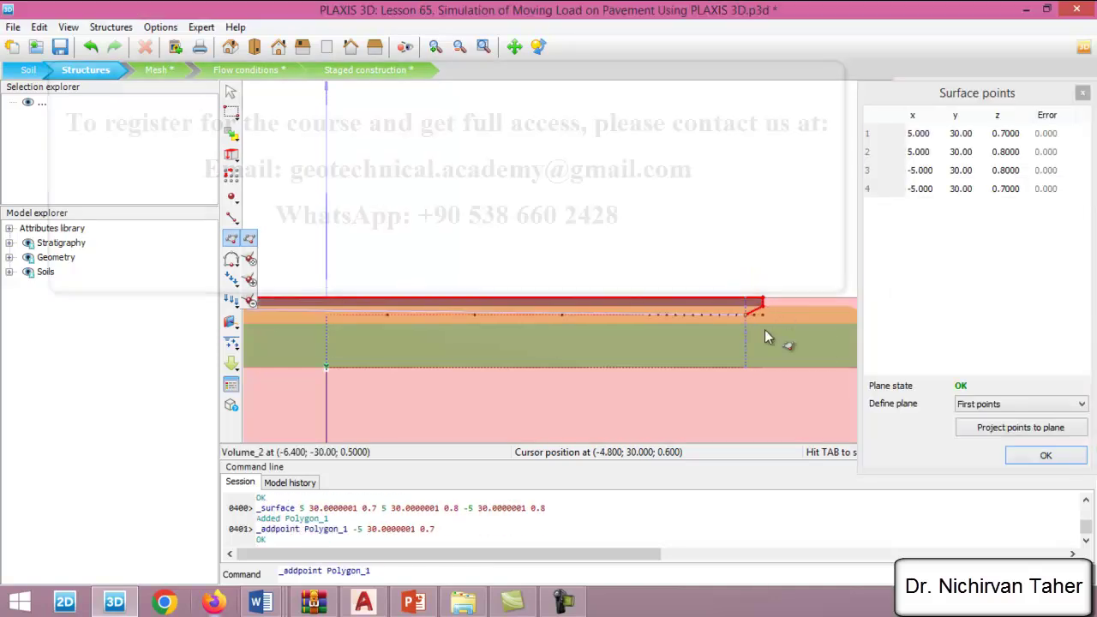
click(1045, 457)
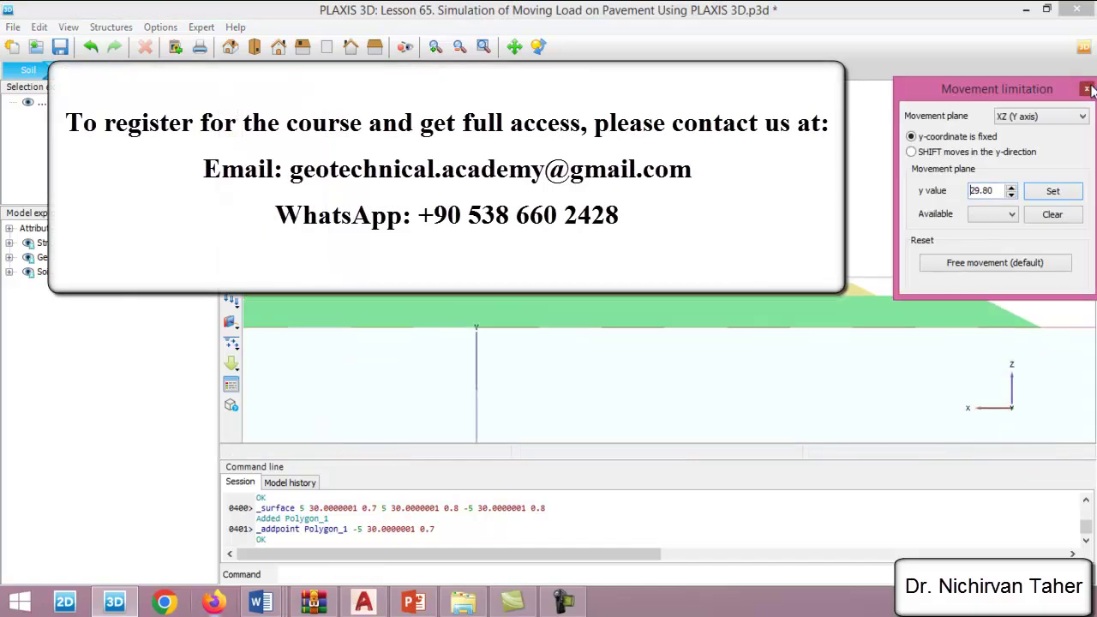
click(1087, 89)
click(255, 47)
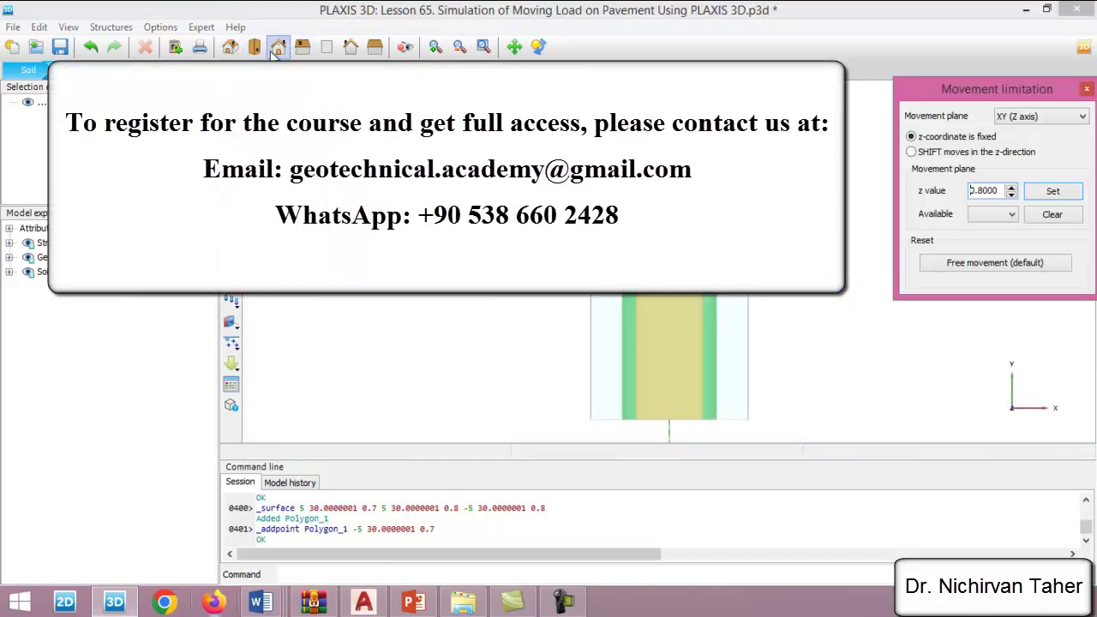